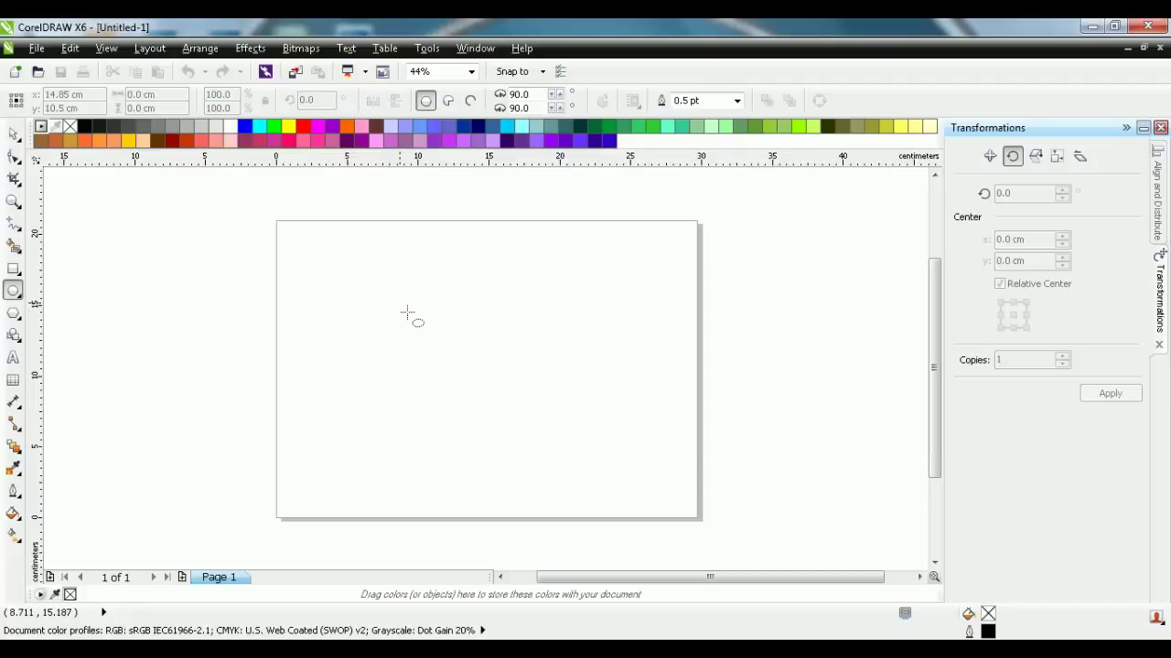
Draw a circle about 16 cm in diameter and move it to the middle of the page
left_click_drag(408, 314, 512, 426)
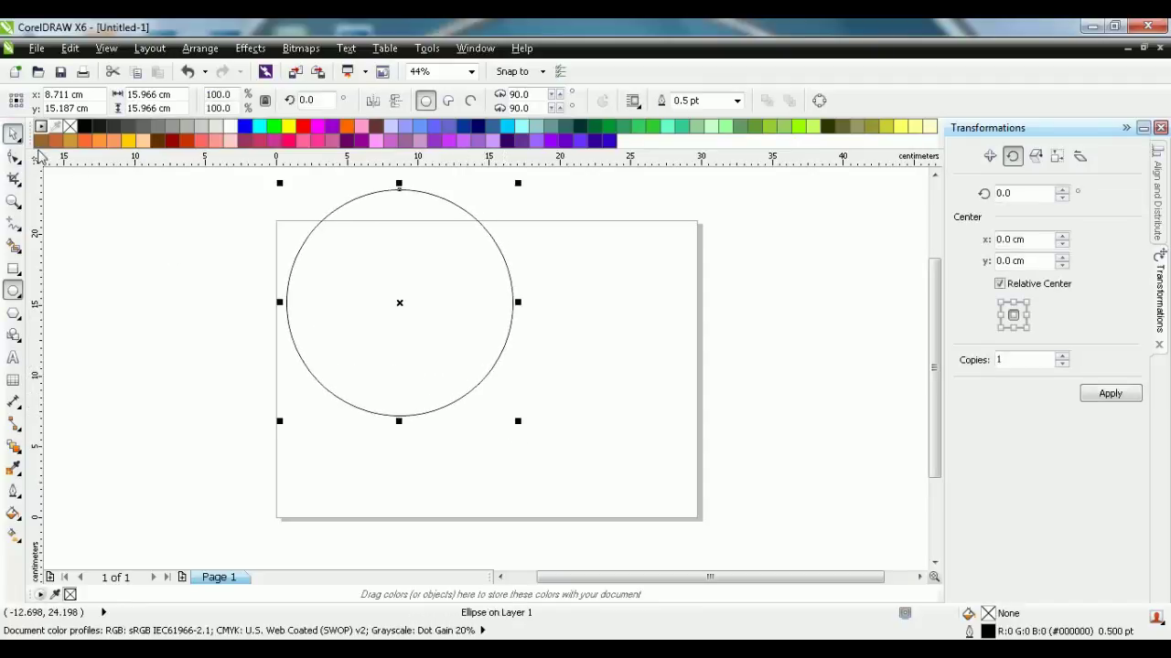
left_click_drag(407, 305, 515, 364)
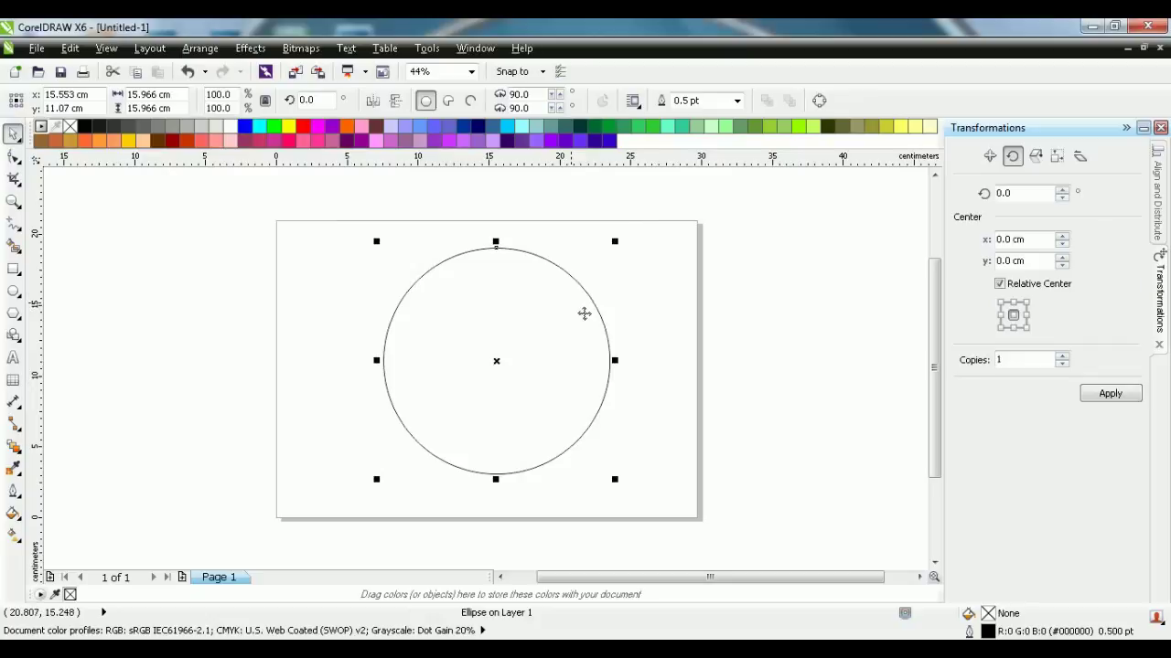
Set the circle's outline width to 8.0 pt and convert the outline to an object
left_click(737, 100)
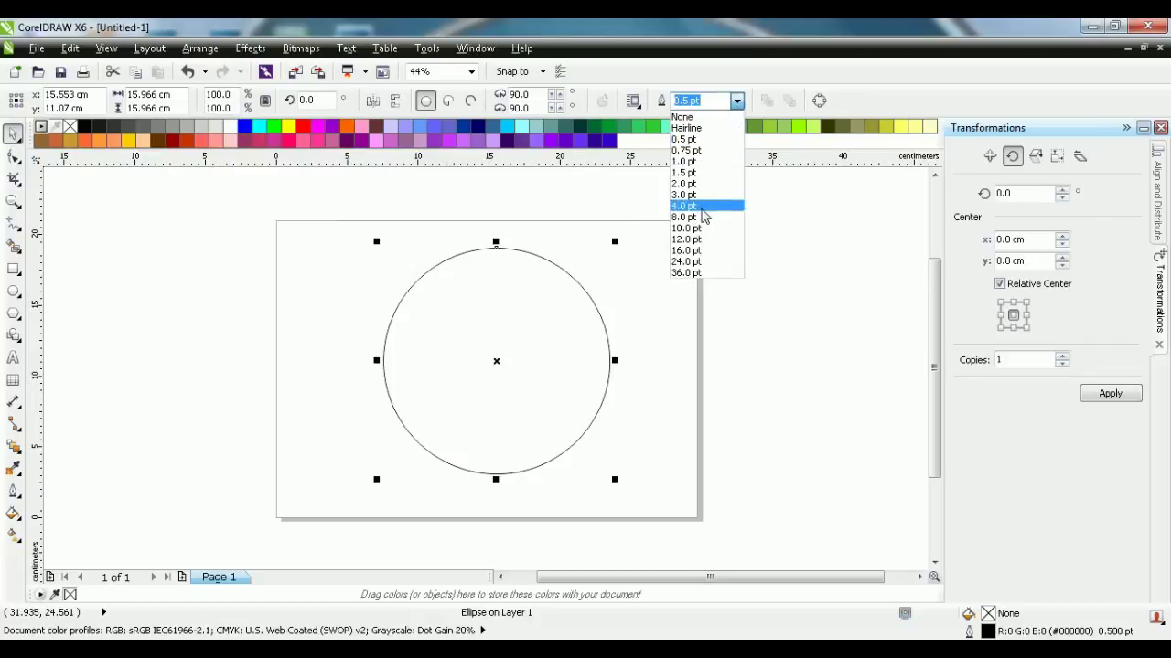
left_click(702, 219)
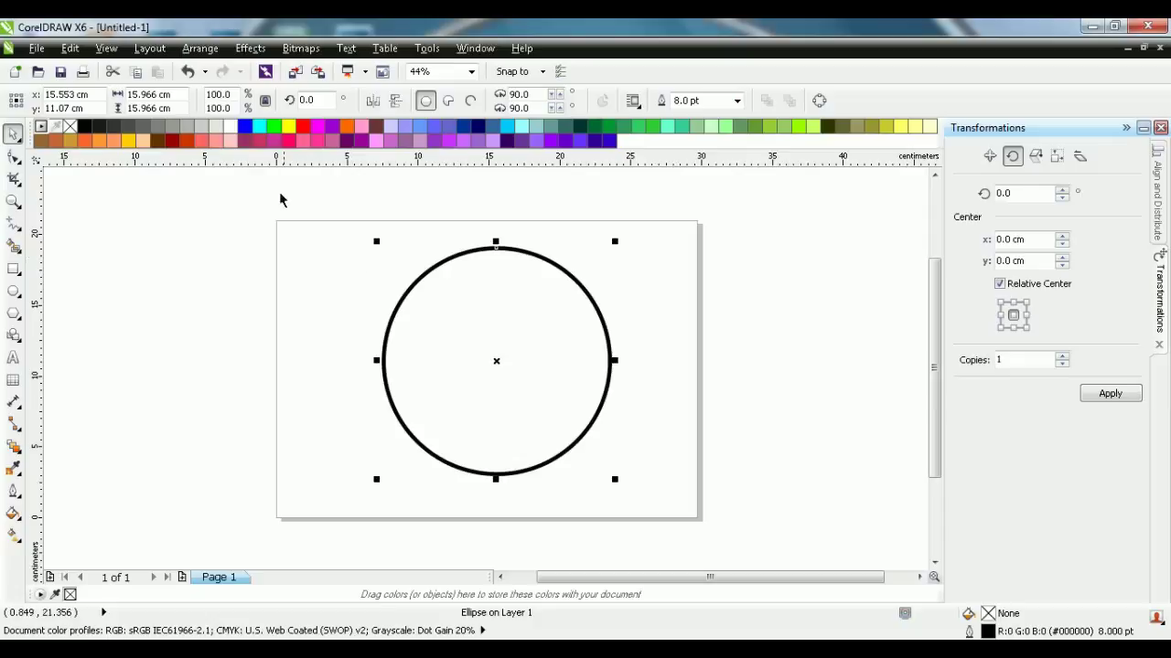
left_click(199, 51)
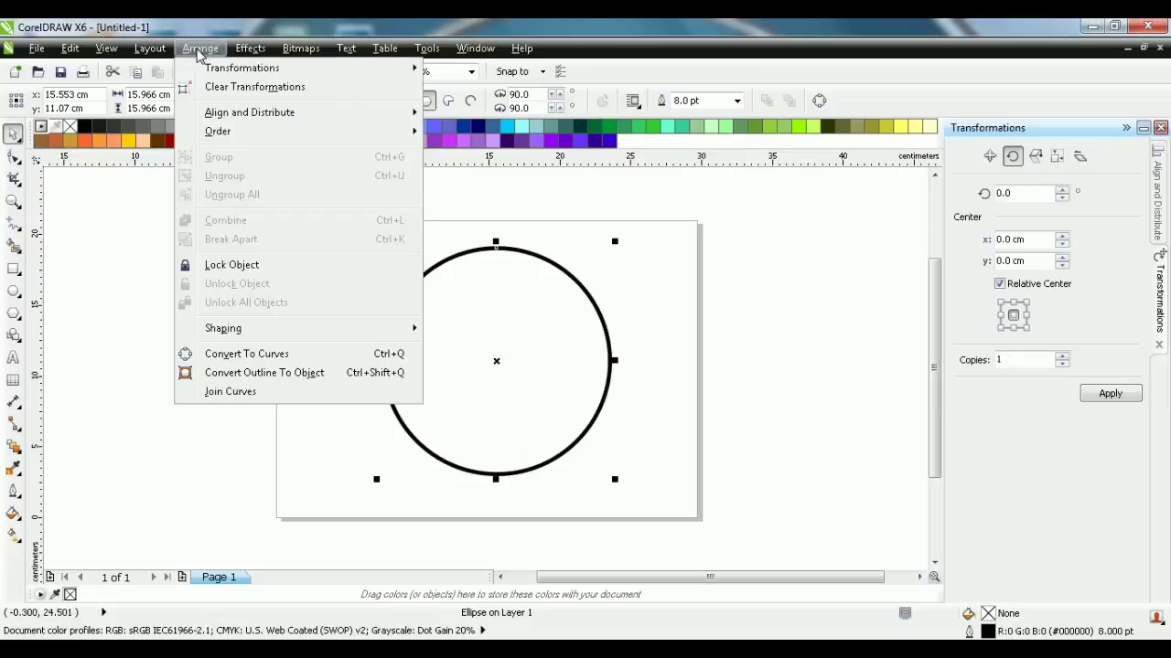
left_click(244, 373)
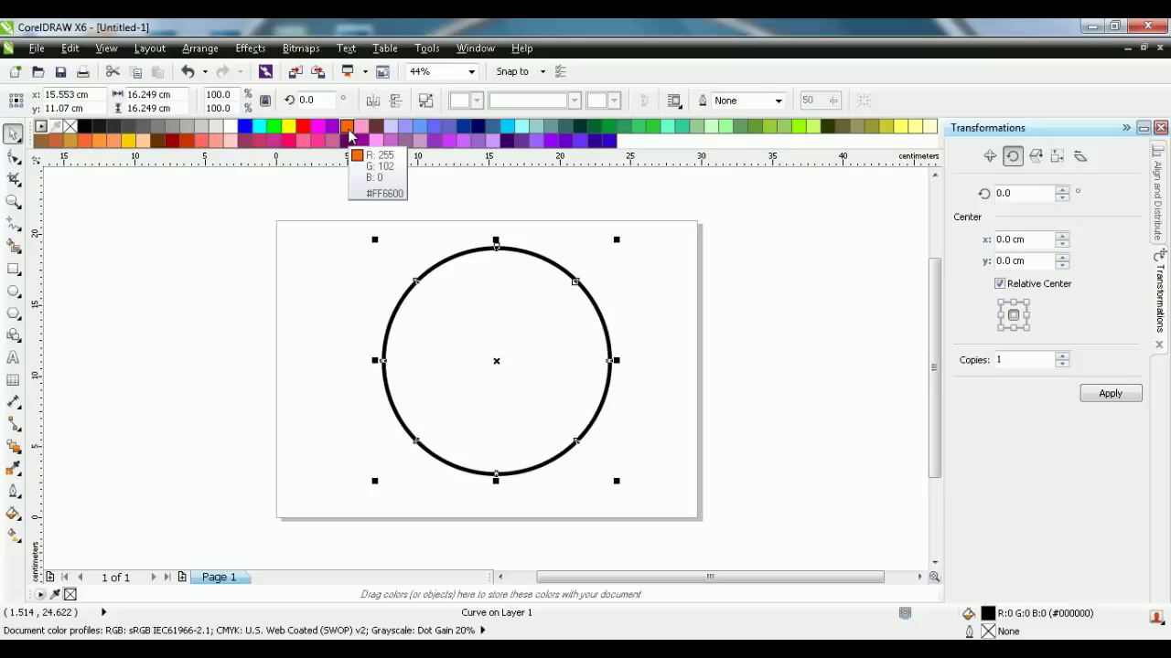
Give the ring an orange #FF6600 outline and a magenta #FF00FF fill
right_click(351, 134)
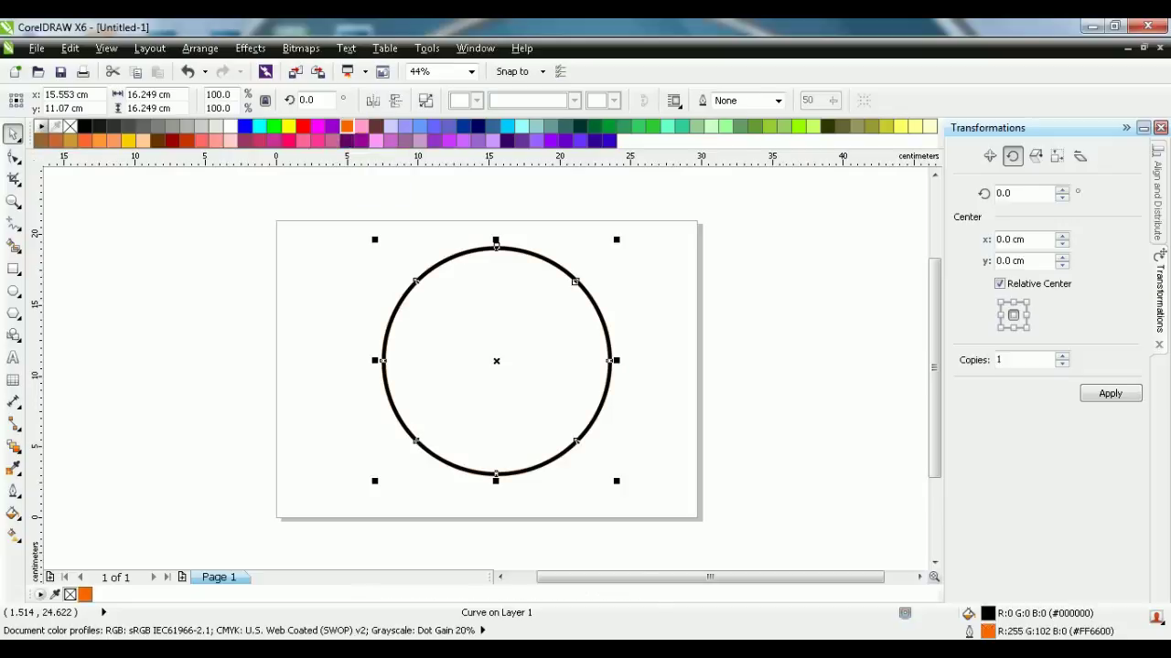
right_click(318, 133)
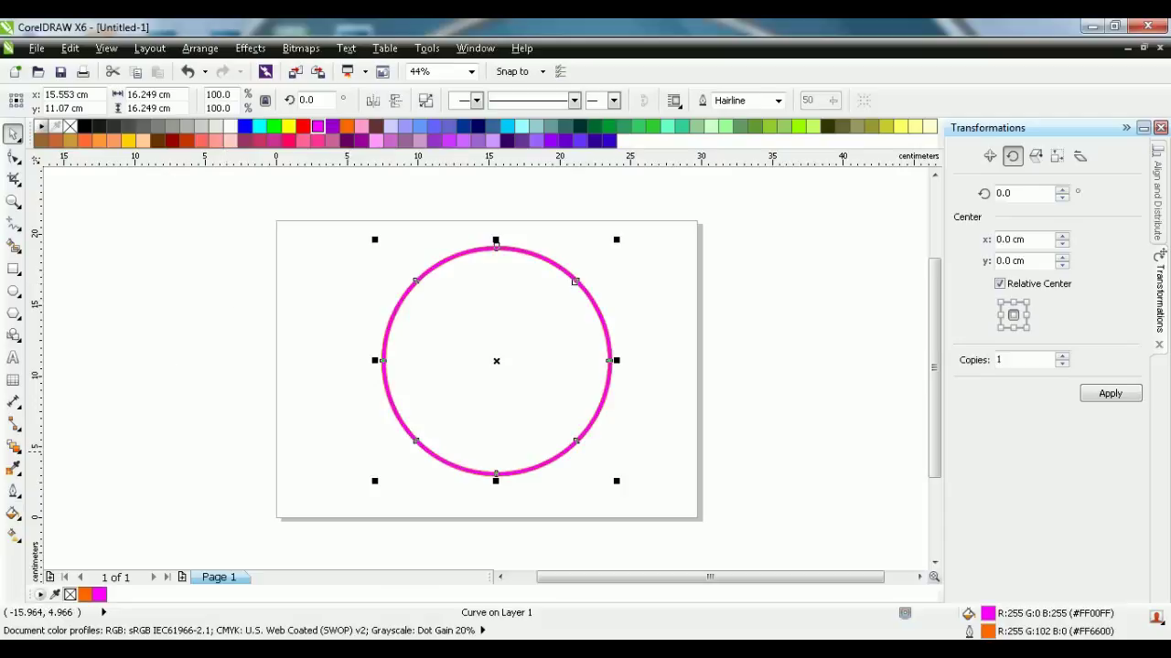
Set up a linear fountain fill for the ring using the Cylinder - Gold 01 preset
left_click(13, 513)
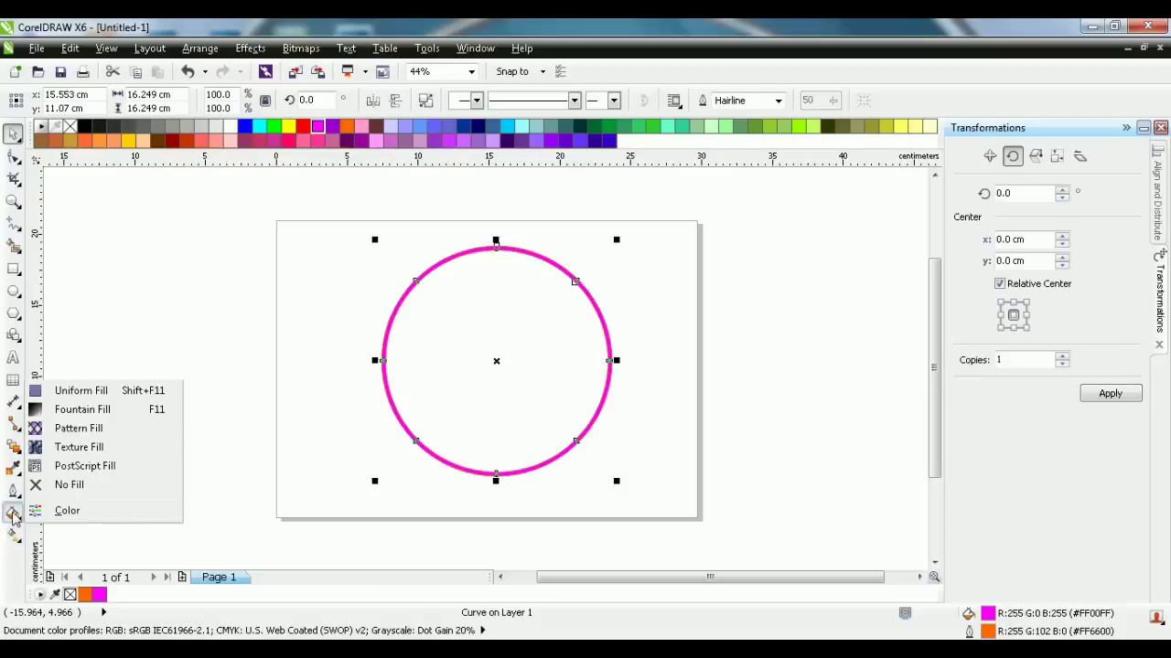
left_click(83, 412)
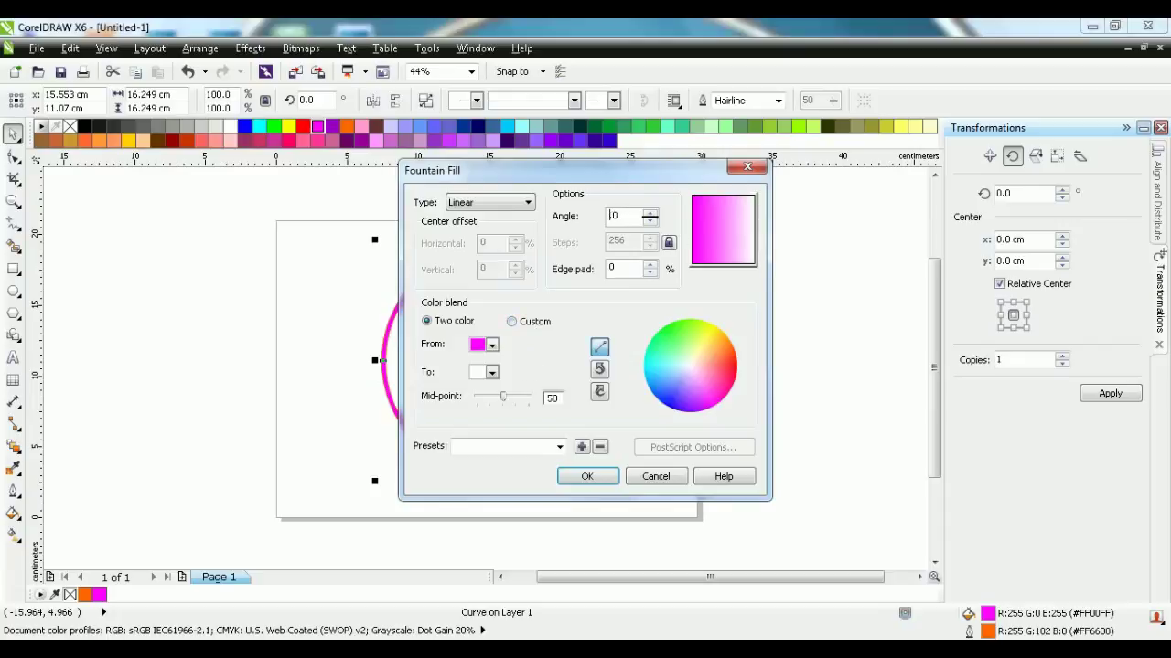
type("90")
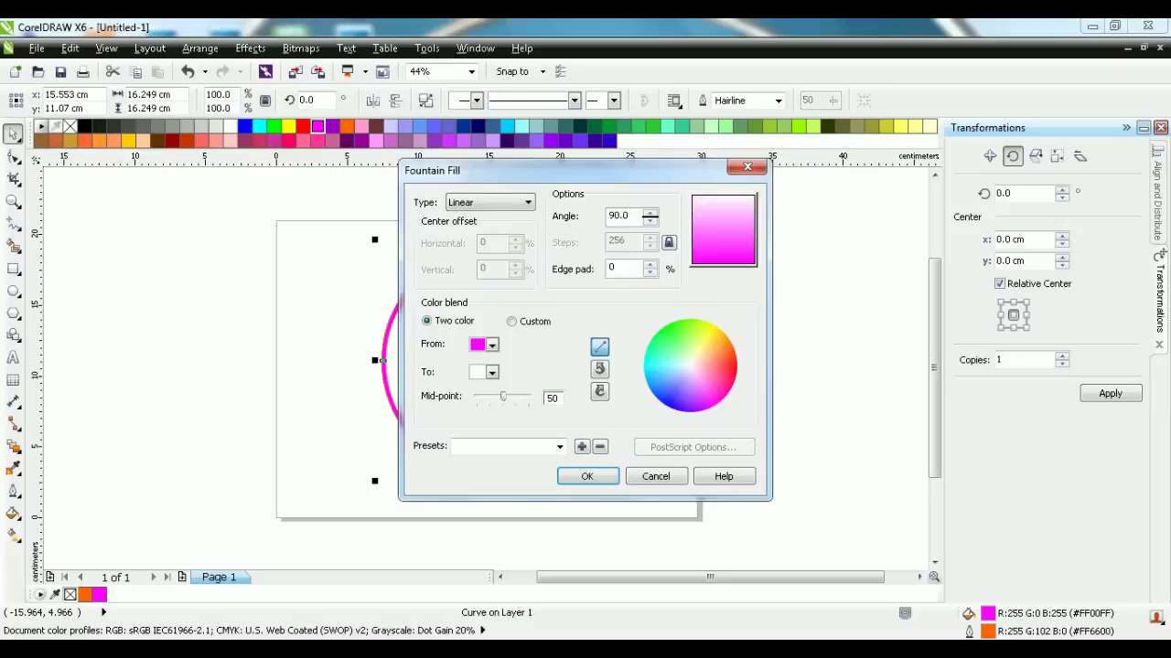
left_click(581, 447)
left_click(558, 448)
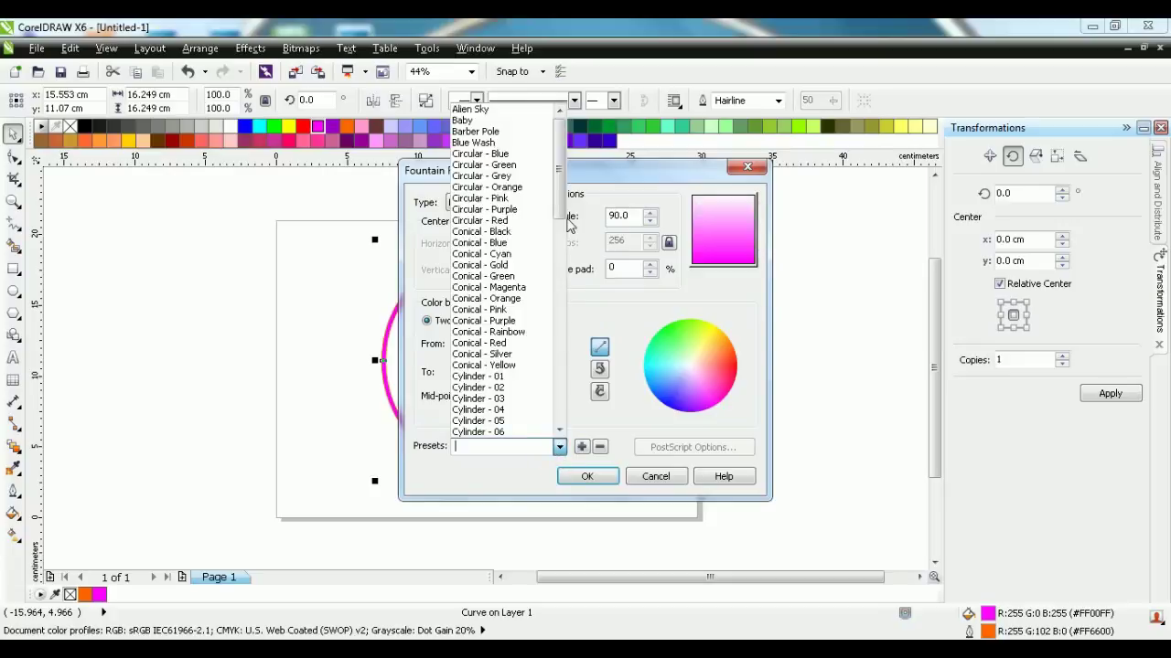
left_click_drag(562, 197, 563, 307)
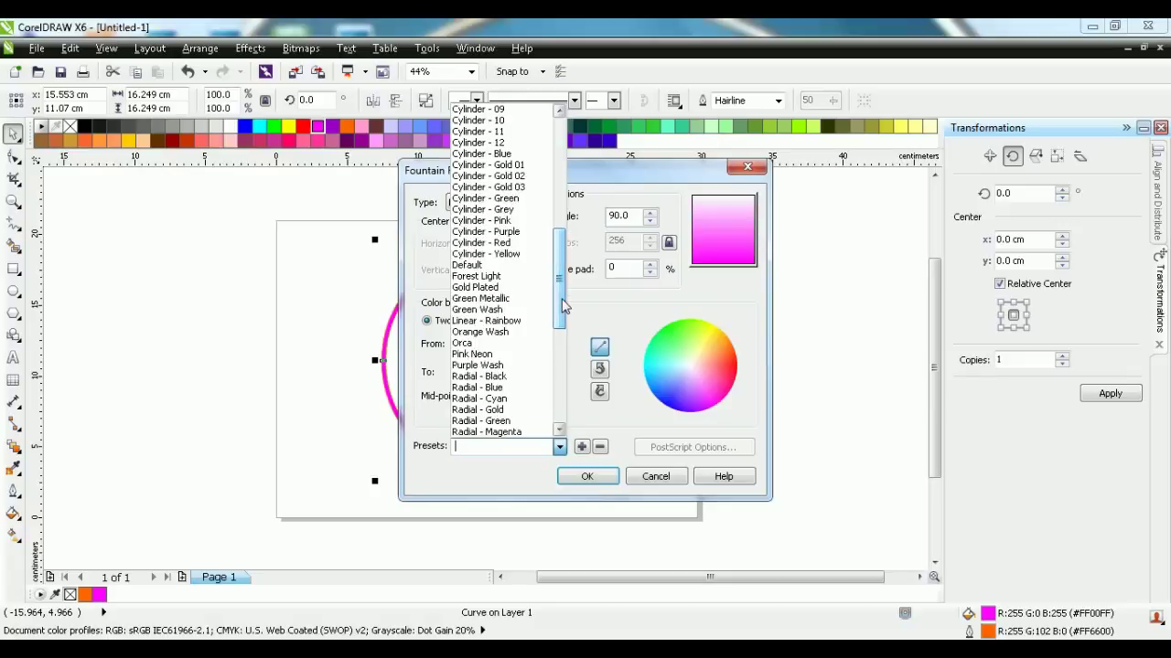
left_click(527, 168)
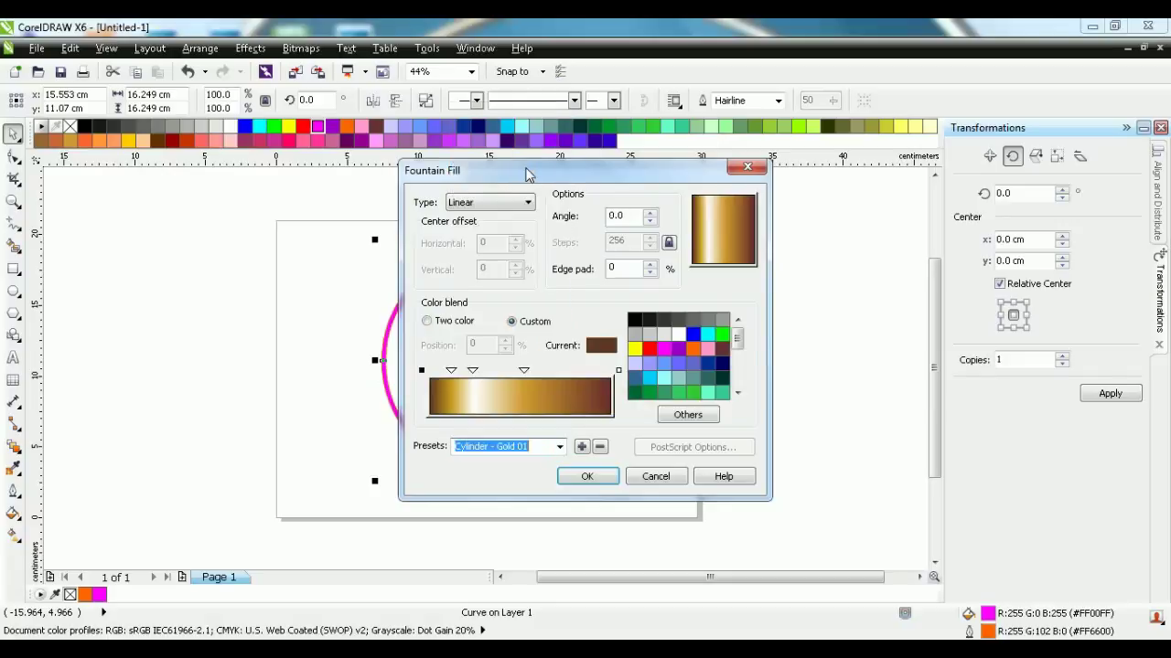
Recolour the gradient stop at 24% yellow, apply the fountain fill to the ring and deselect it
left_click(473, 370)
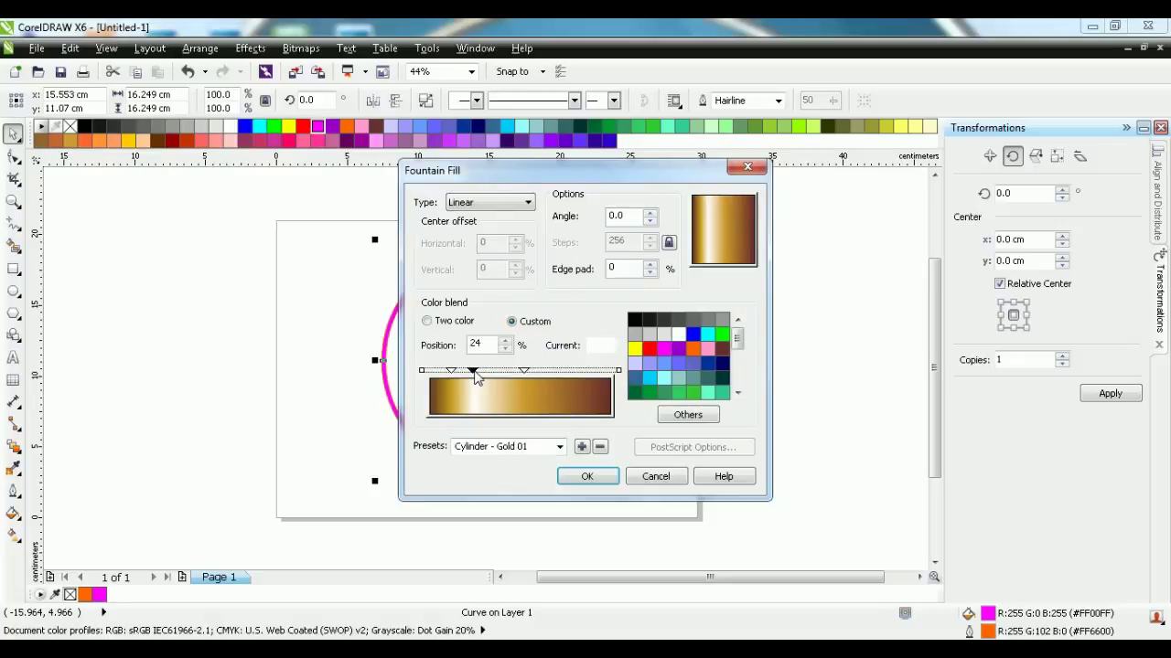
left_click(635, 349)
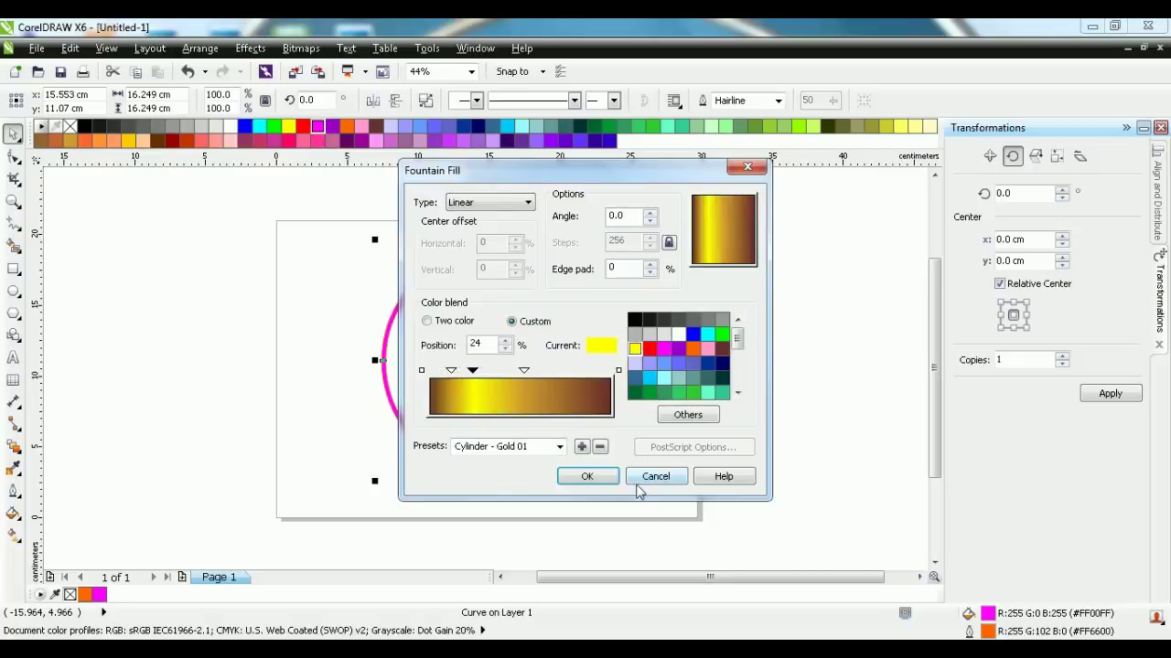
left_click(589, 477)
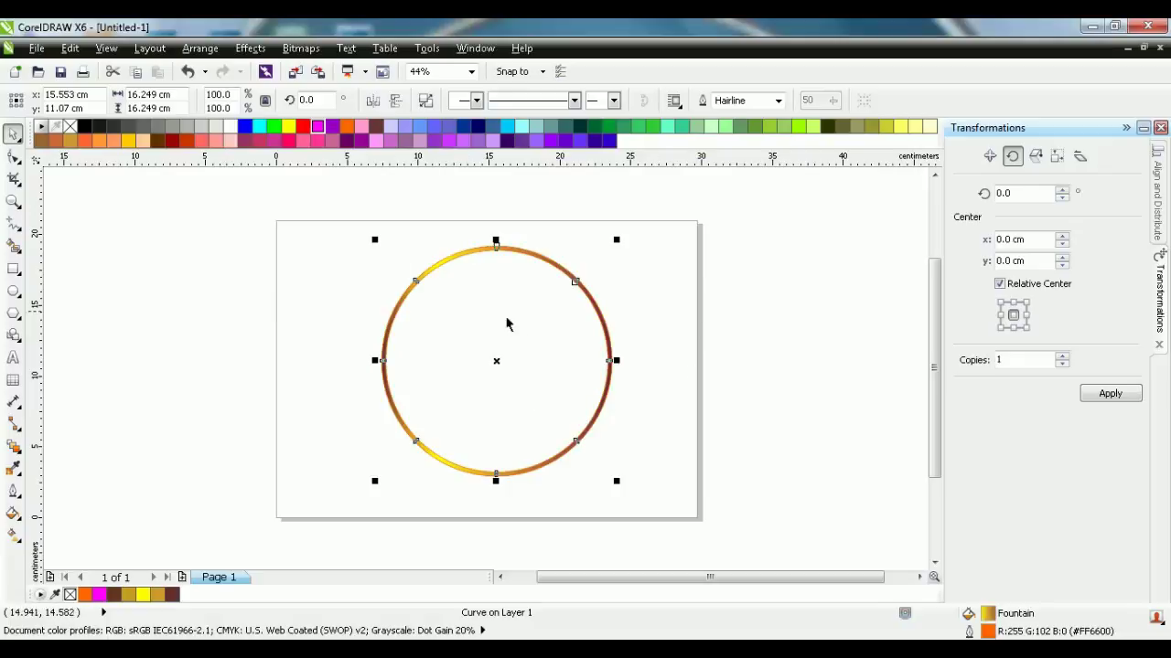
left_click(194, 295)
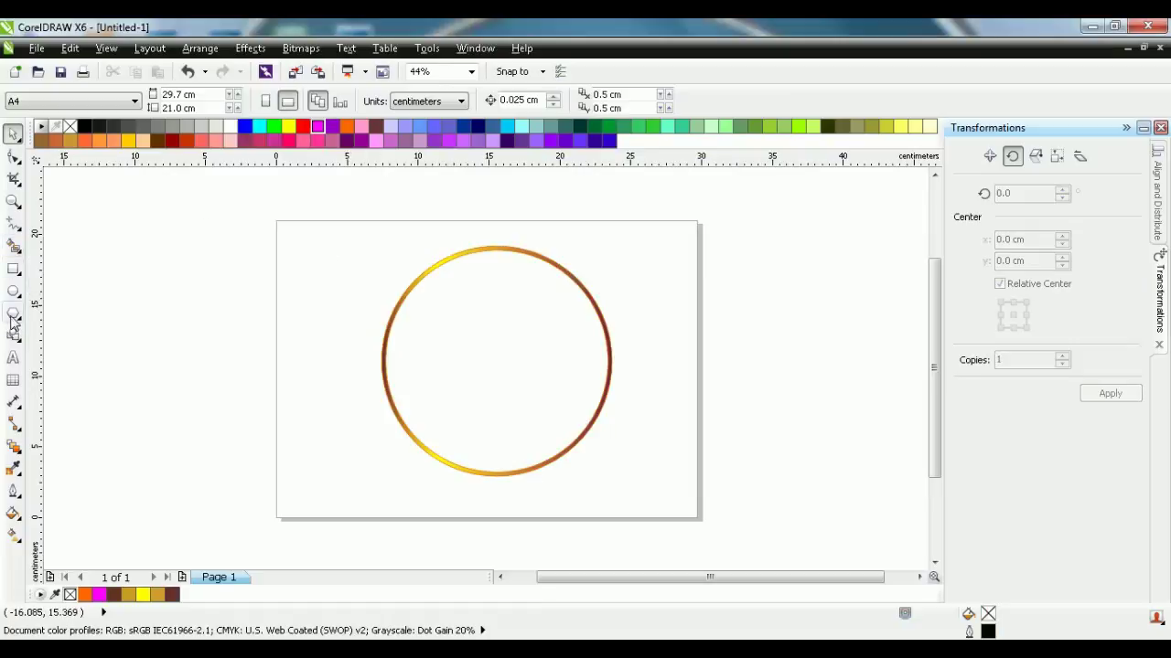
Draw a small circle about 3 cm in diameter outside the page, beside its left edge
left_click(13, 291)
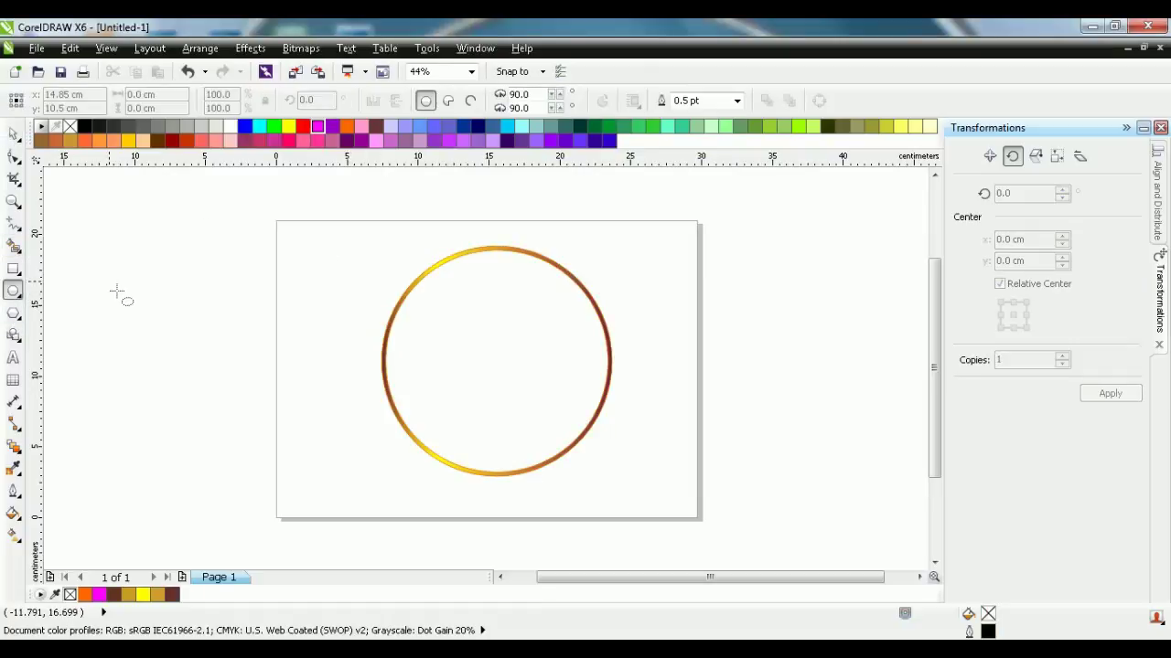
left_click_drag(109, 281, 158, 336)
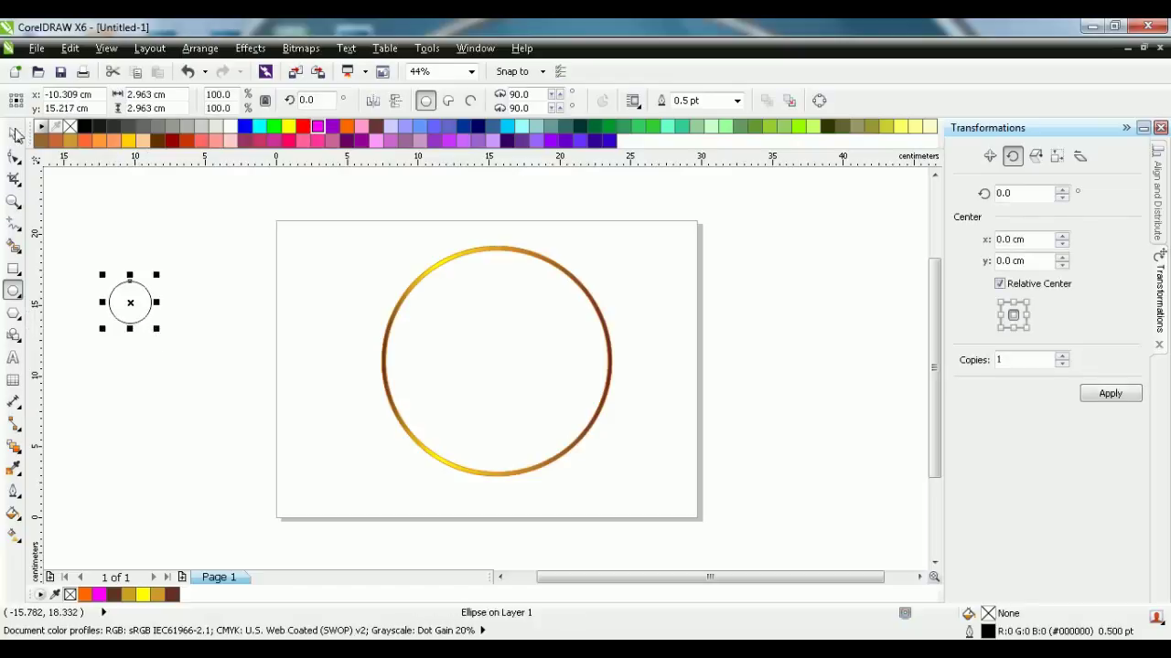
left_click(13, 134)
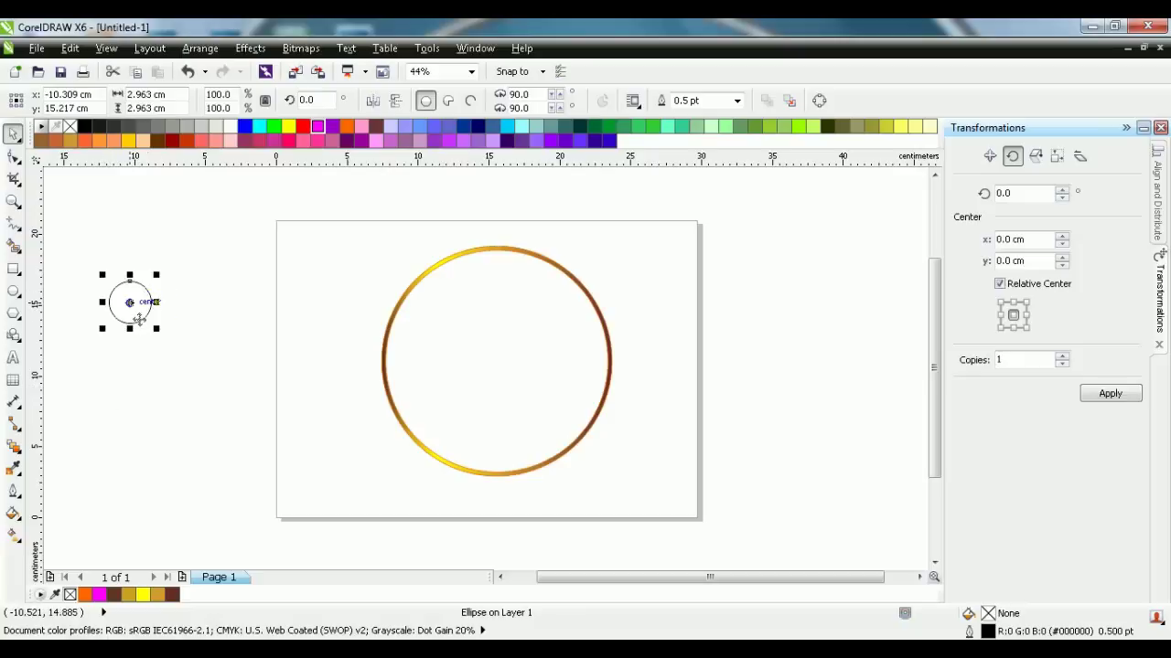
Duplicate the small circle horizontally to the right, snapping the copy's center to the original's right quadrant
left_click_drag(131, 305, 140, 313)
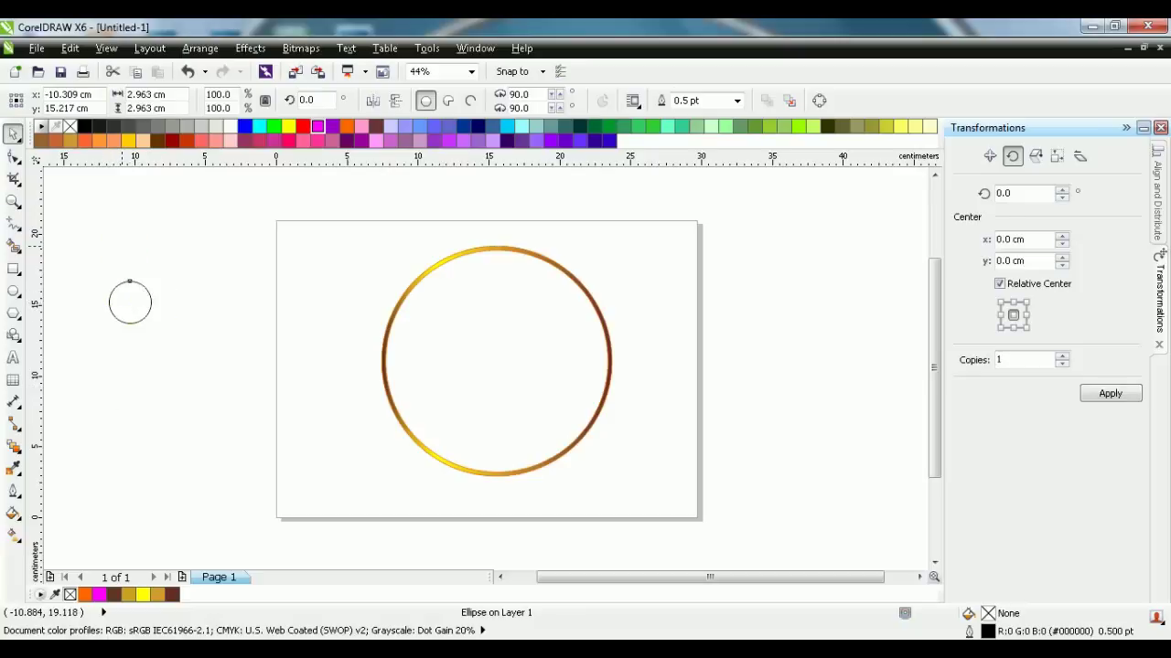
left_click(125, 290)
left_click(131, 302)
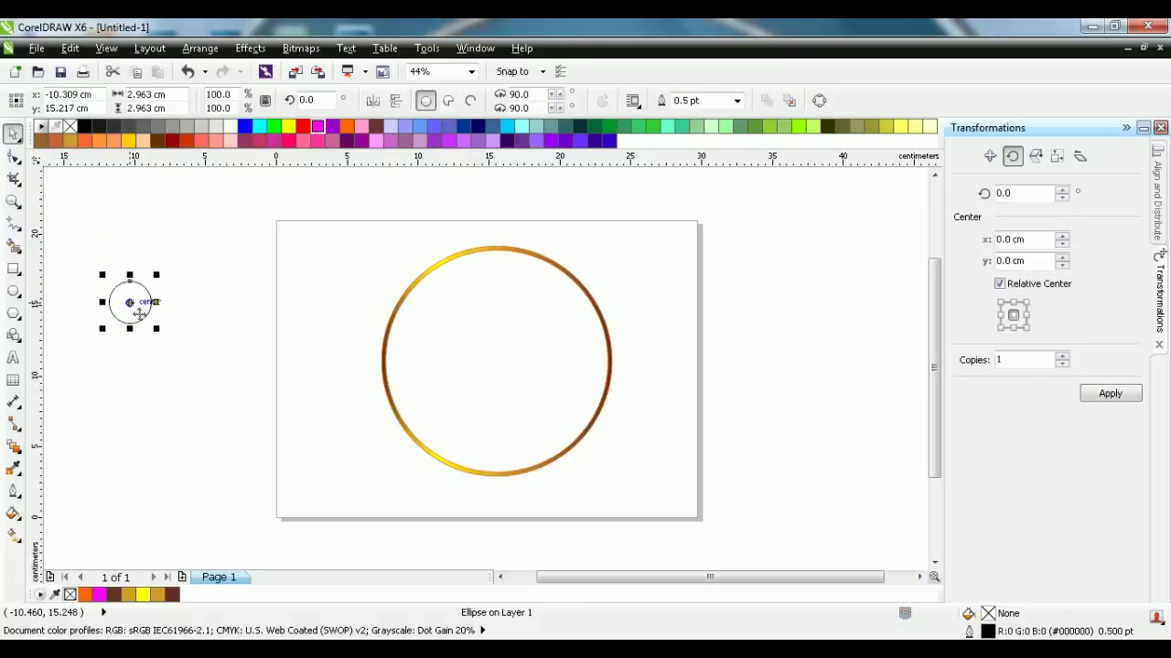
left_click_drag(137, 312, 167, 314)
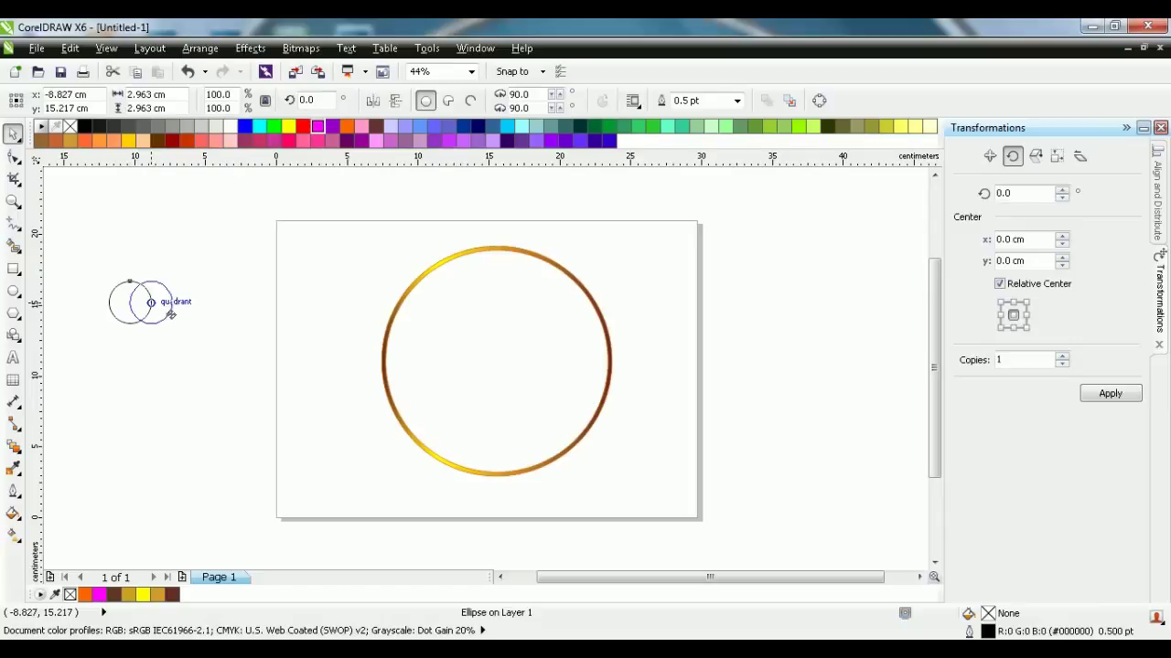
left_click_drag(170, 314, 170, 314)
left_click(243, 254)
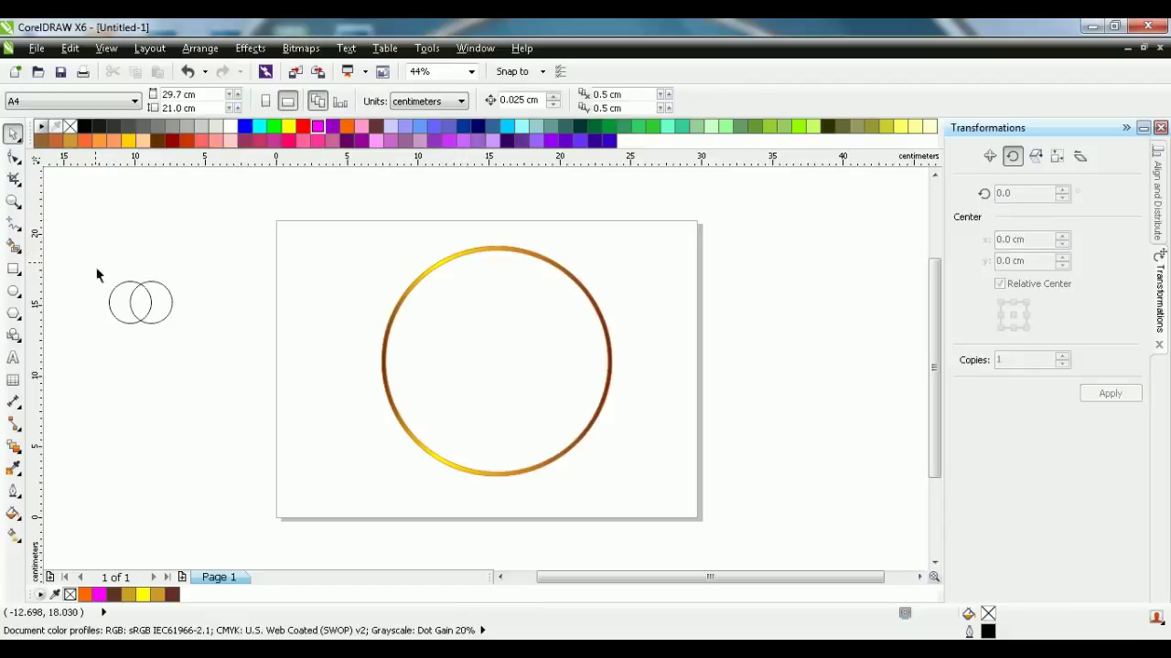
Create an intersection shape from the two overlapping small circles
left_click_drag(95, 263, 183, 379)
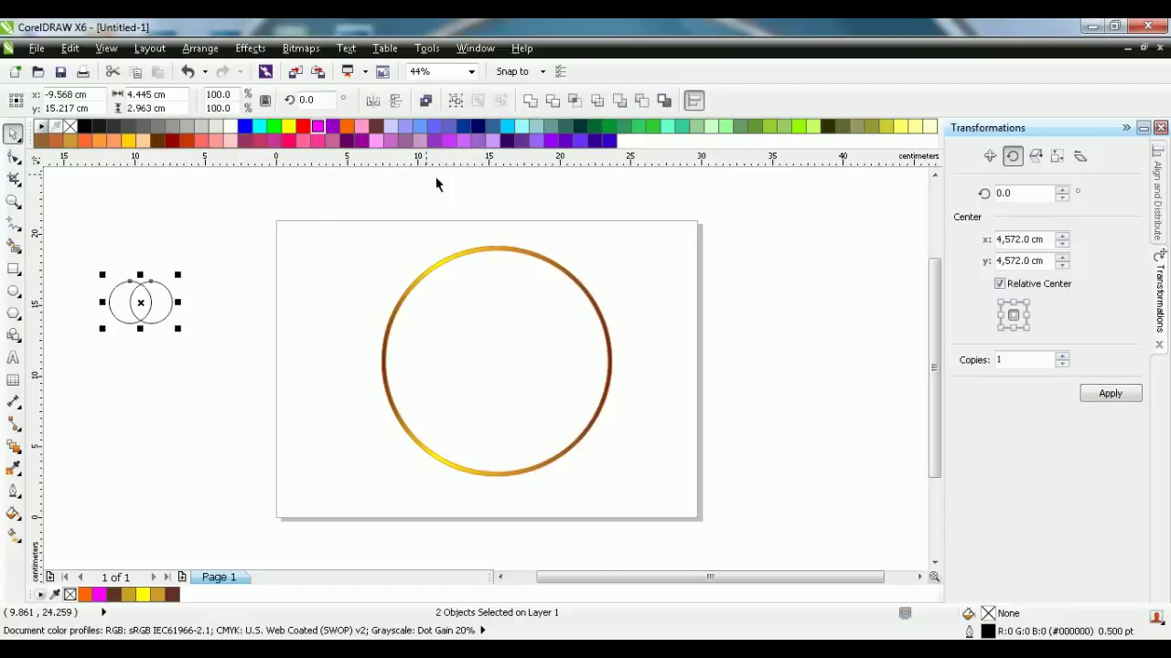
left_click(580, 107)
left_click(175, 305)
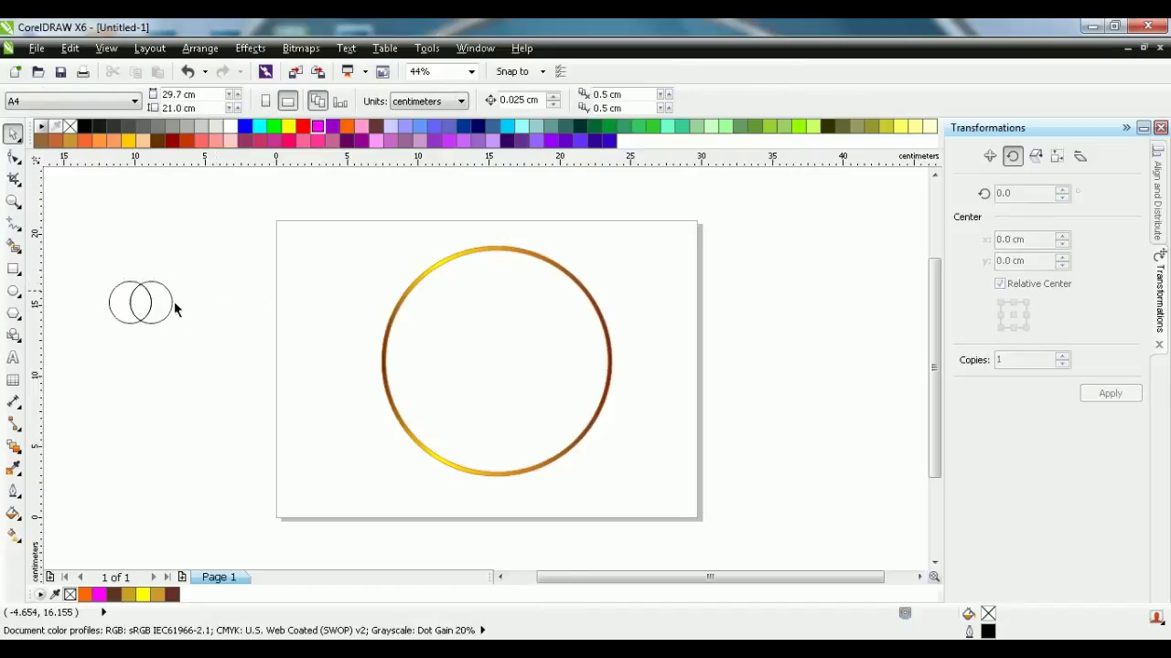
Delete both original small circles, keeping only the lens-shaped intersection
left_click(166, 317)
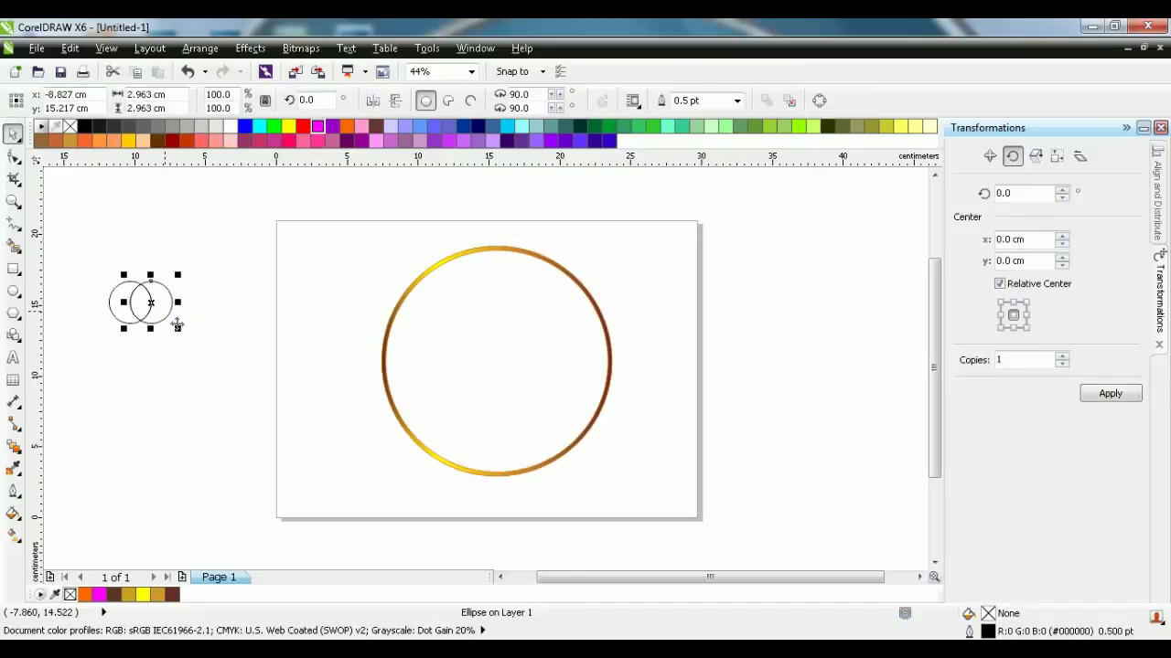
key("Delete")
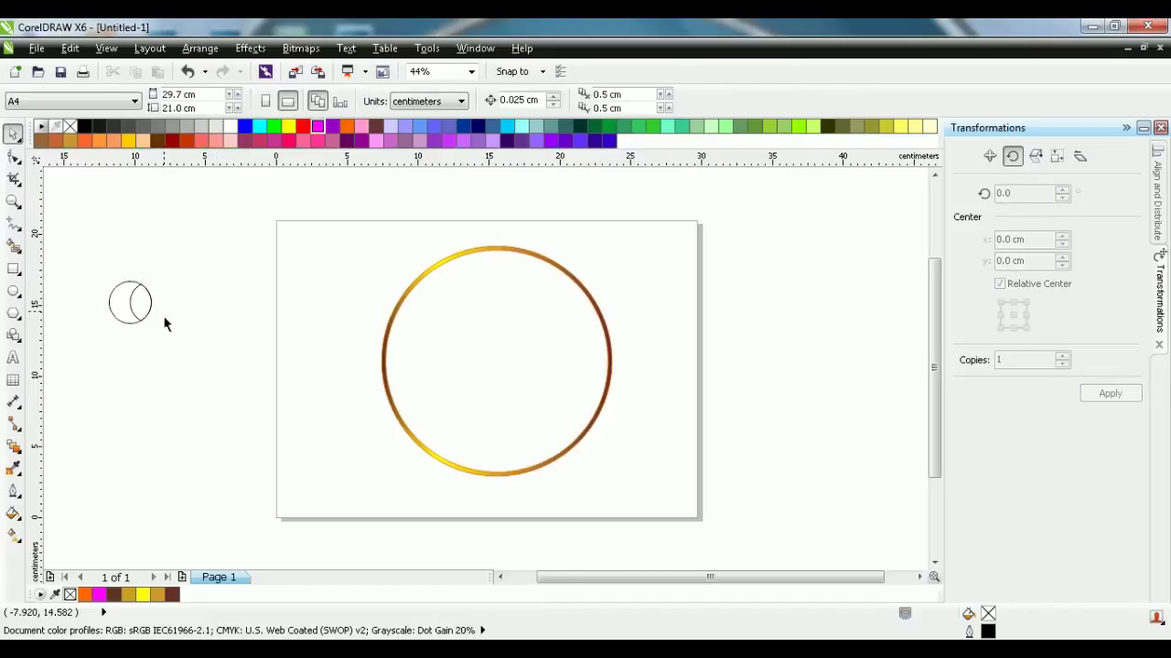
left_click(114, 312)
key("Delete")
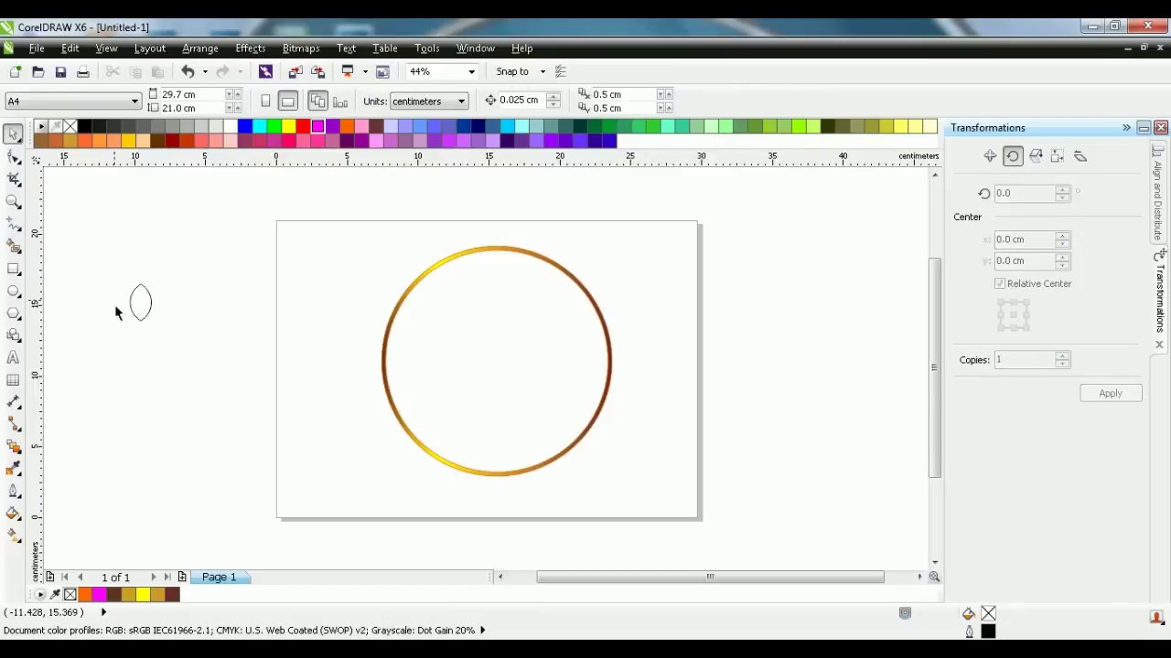
Give the lens shape a linear fountain fill using the Cylinder - Gold 01 preset
scroll(113, 310, "up", 2)
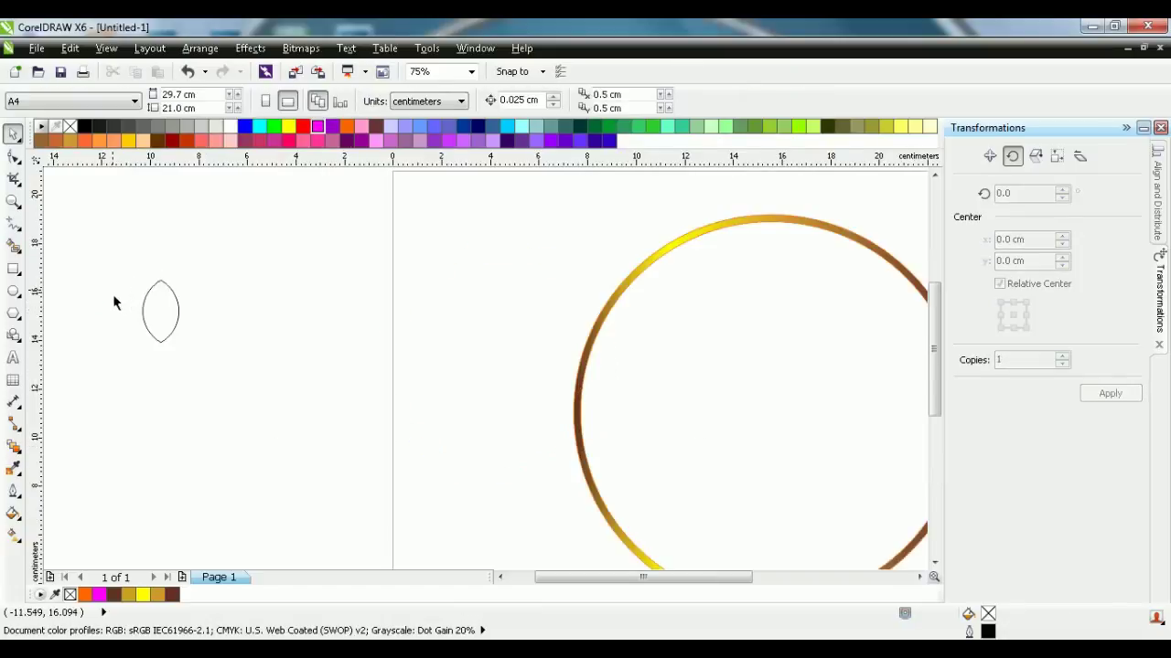
scroll(115, 302, "down", 3)
left_click_drag(113, 271, 181, 344)
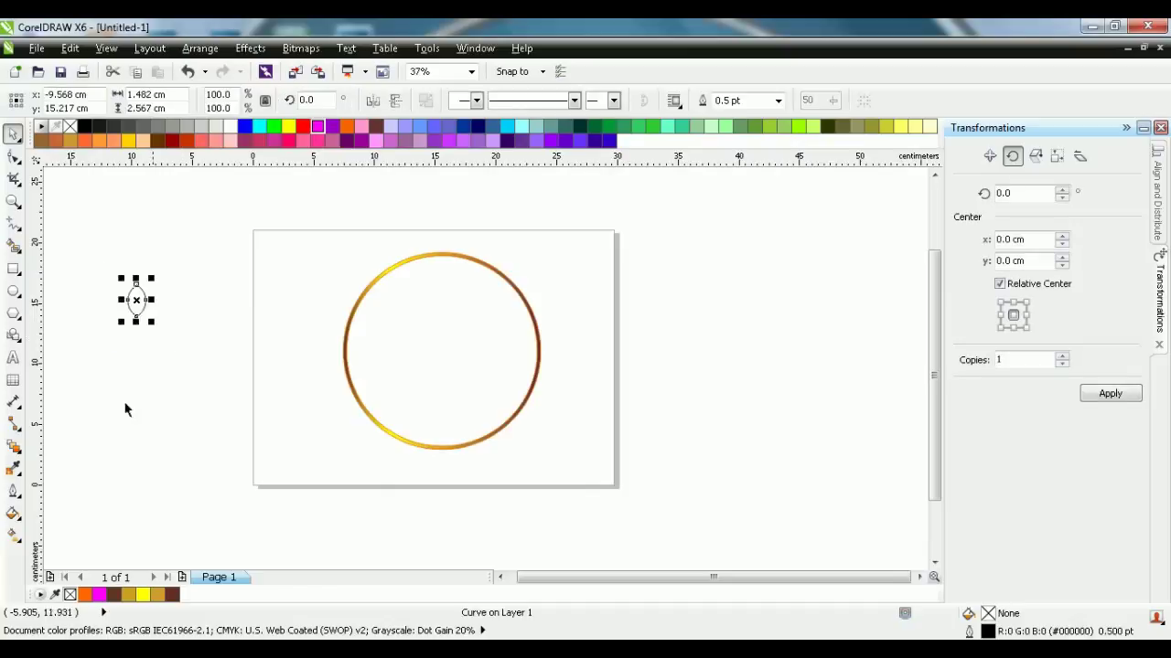
left_click(14, 517)
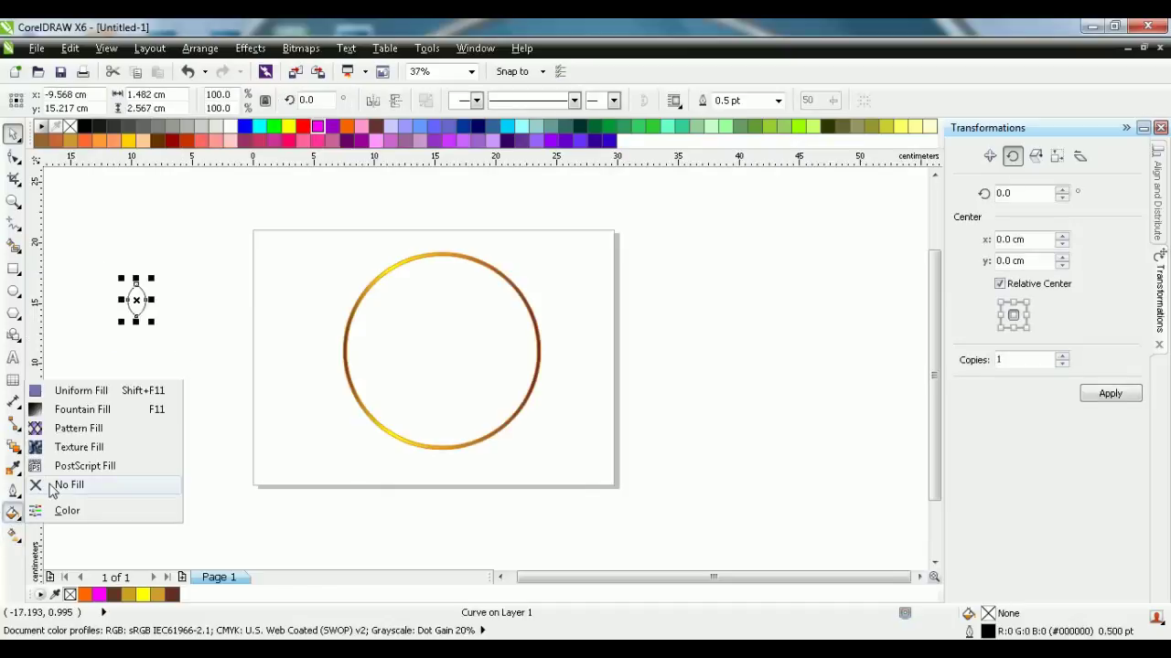
left_click(81, 410)
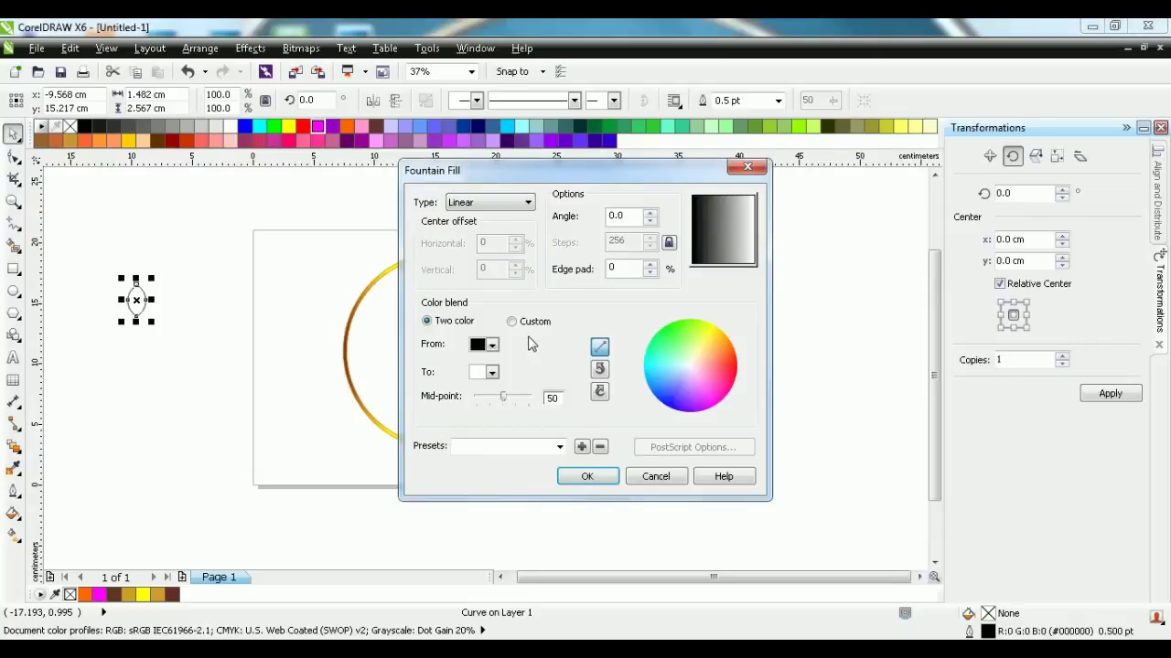
double_click(611, 216)
type("90")
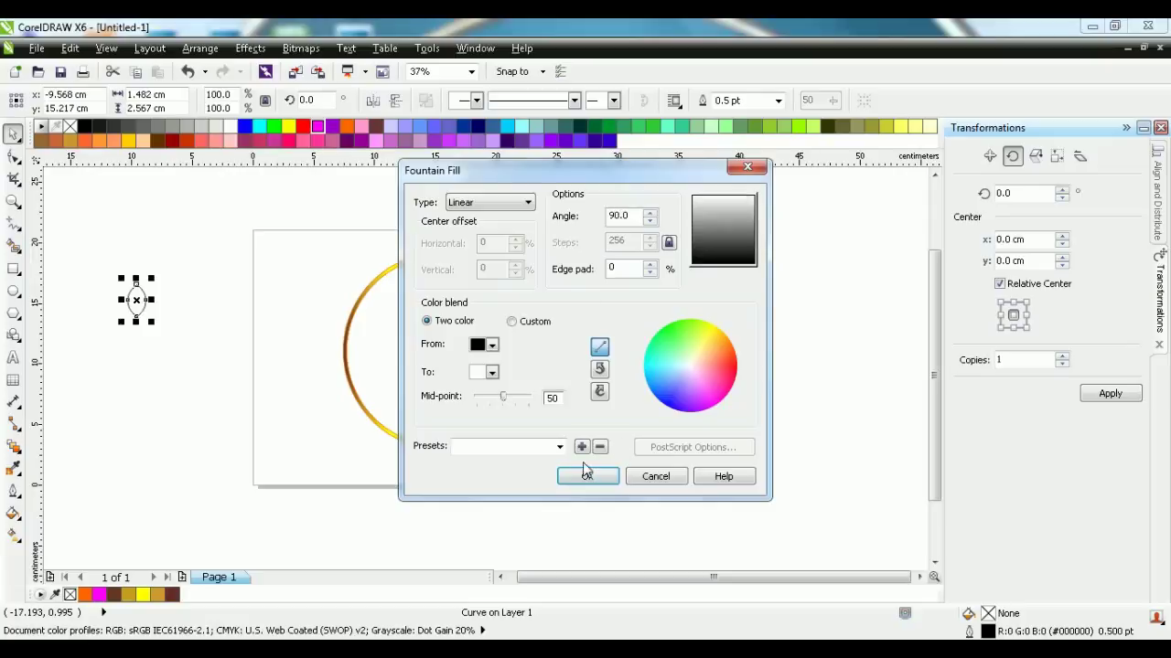
left_click(559, 447)
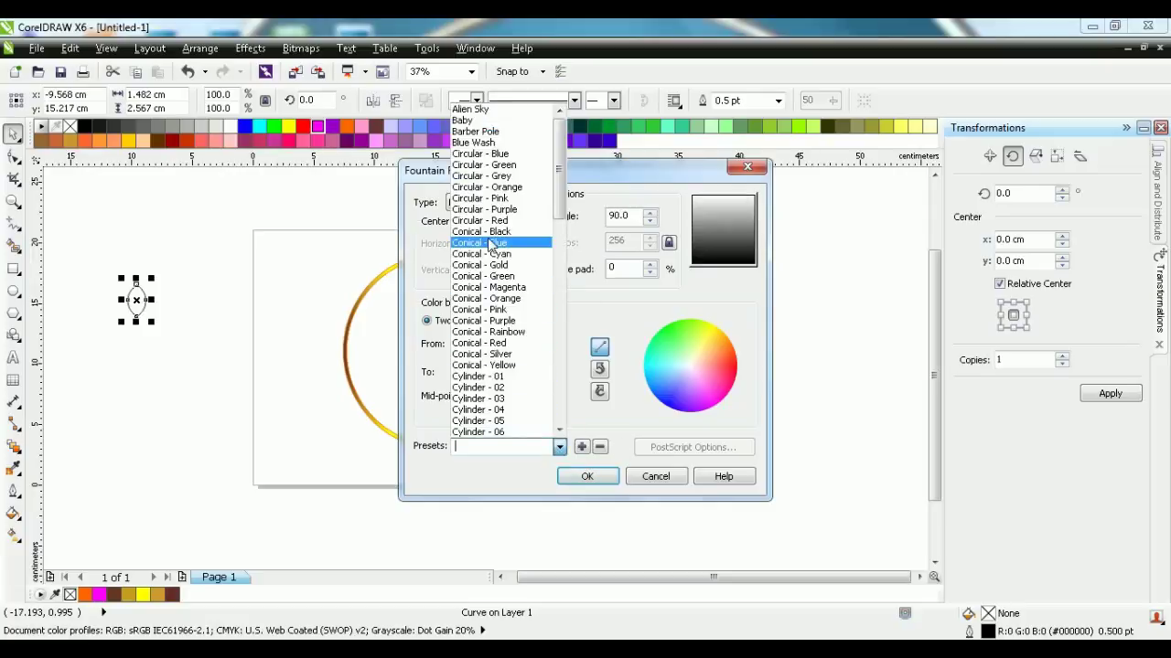
scroll(560, 196, "down", 6)
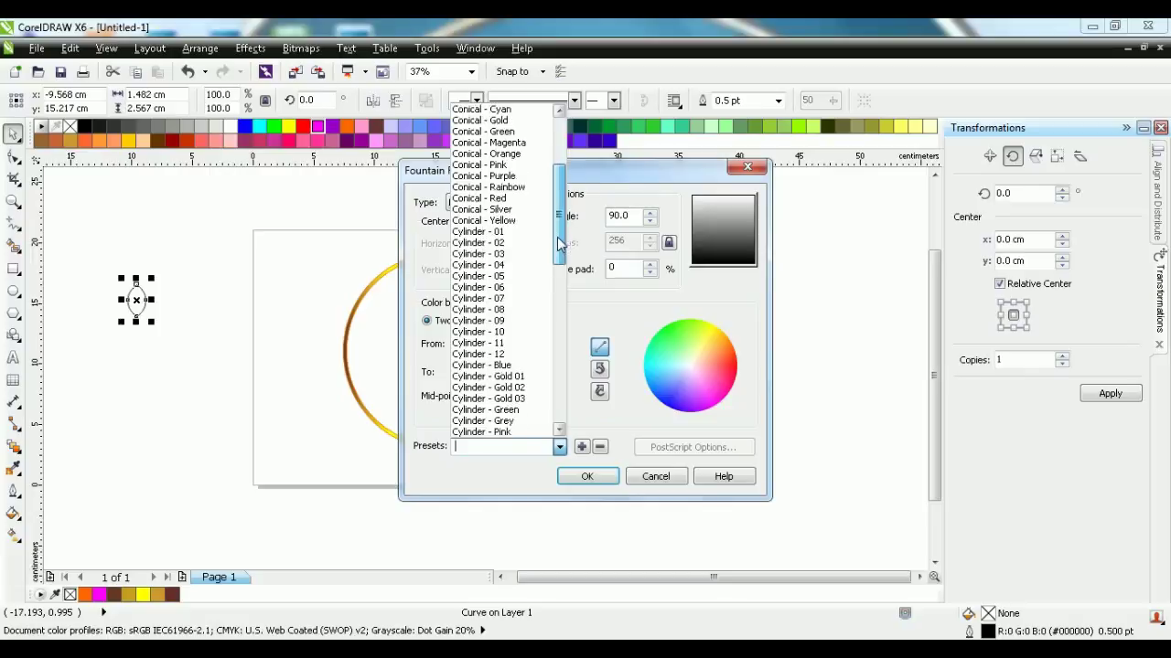
left_click(529, 334)
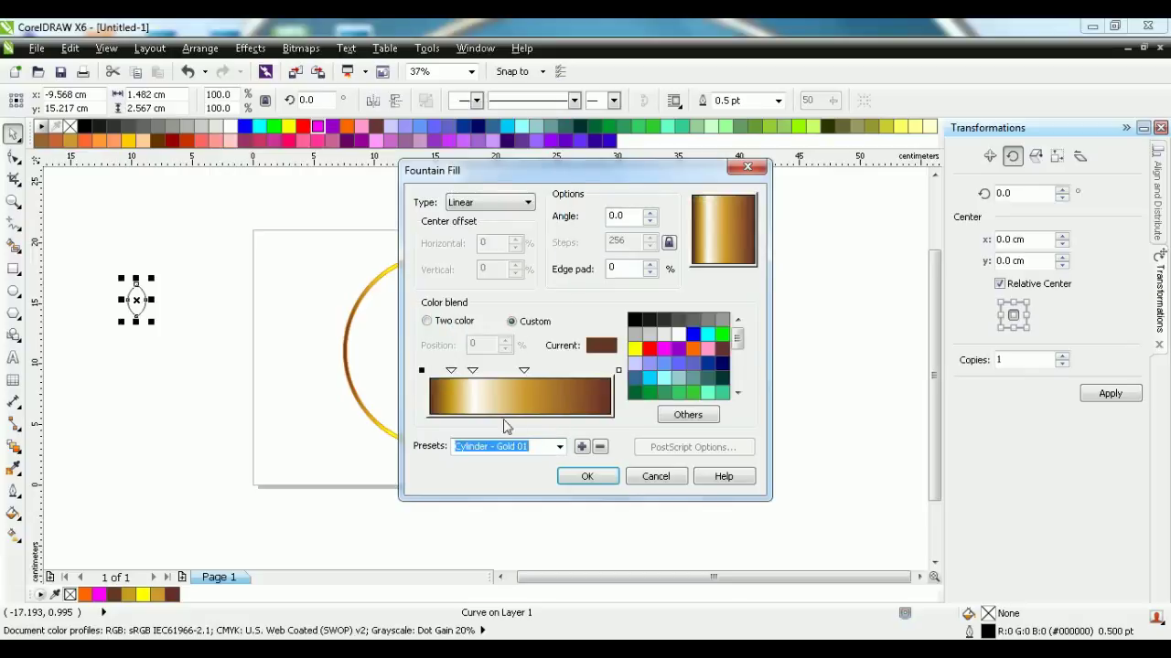
Recolor the gradient's white stop at 24% to golden yellow and apply the fill to the lens shape
left_click(472, 370)
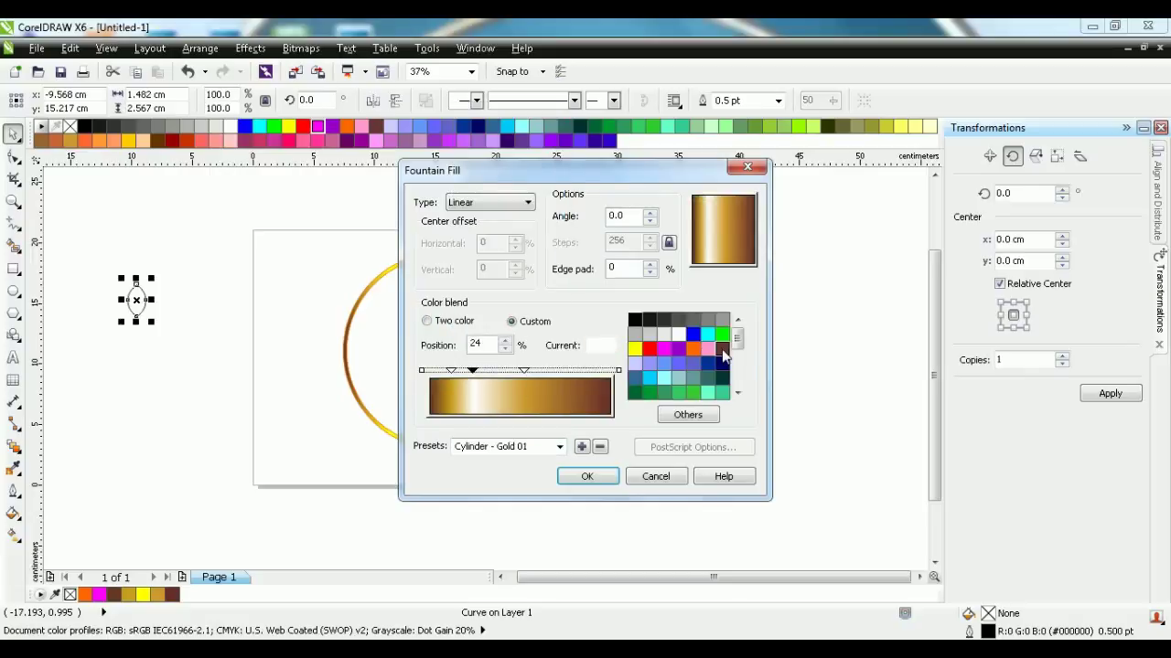
left_click_drag(739, 340, 739, 354)
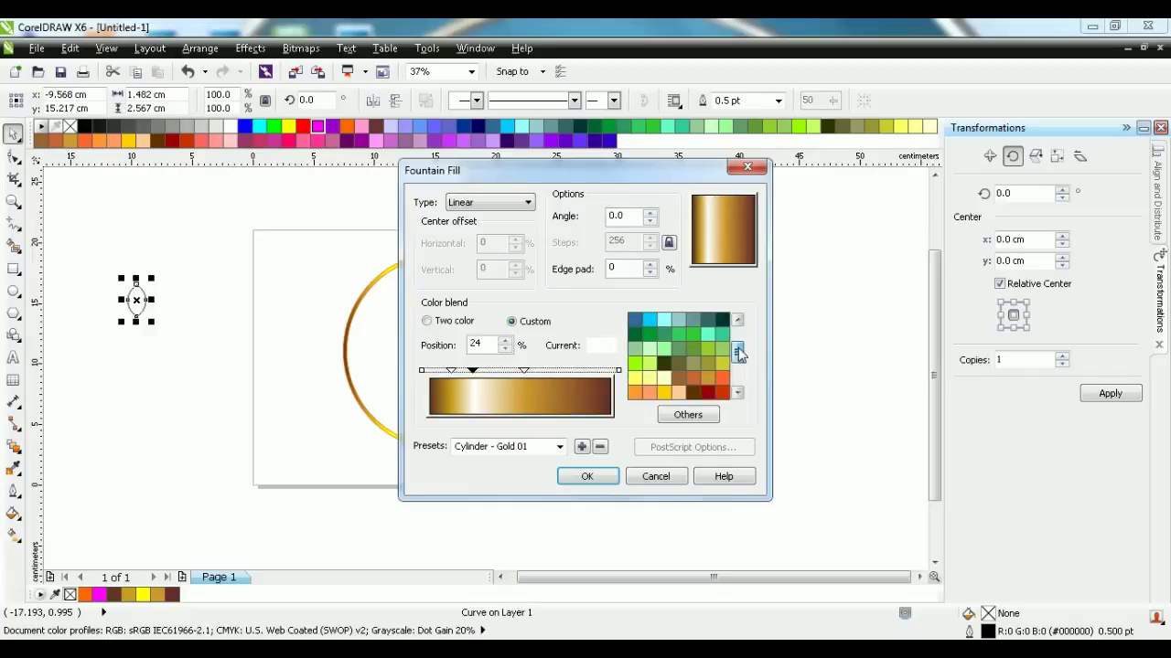
left_click(663, 394)
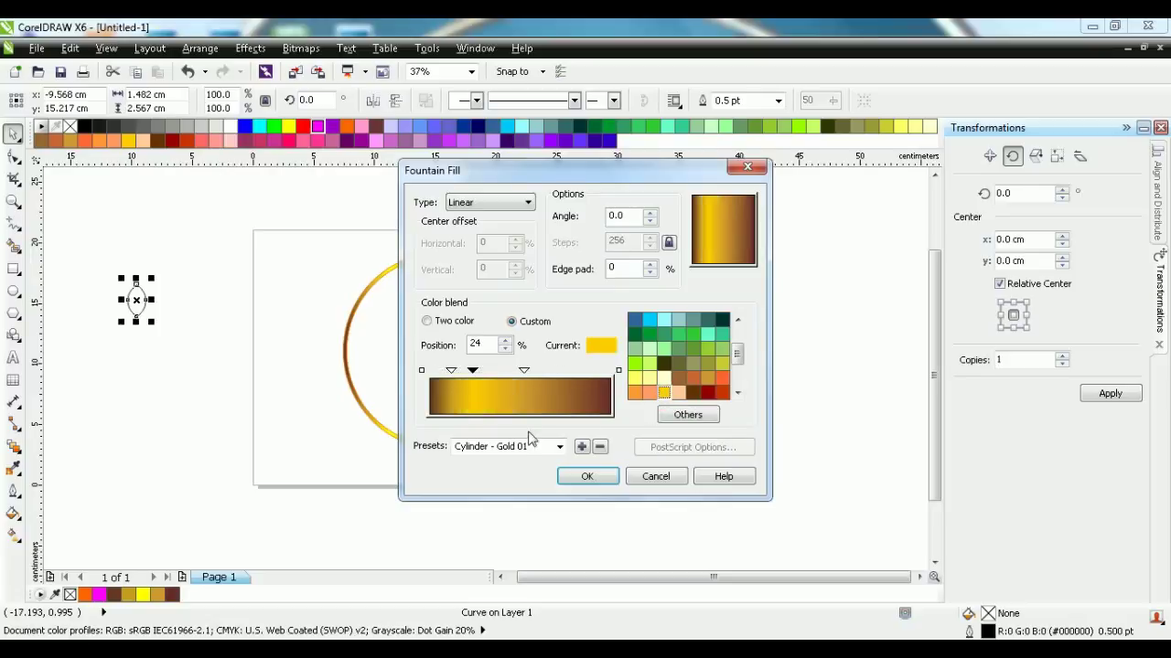
left_click(588, 476)
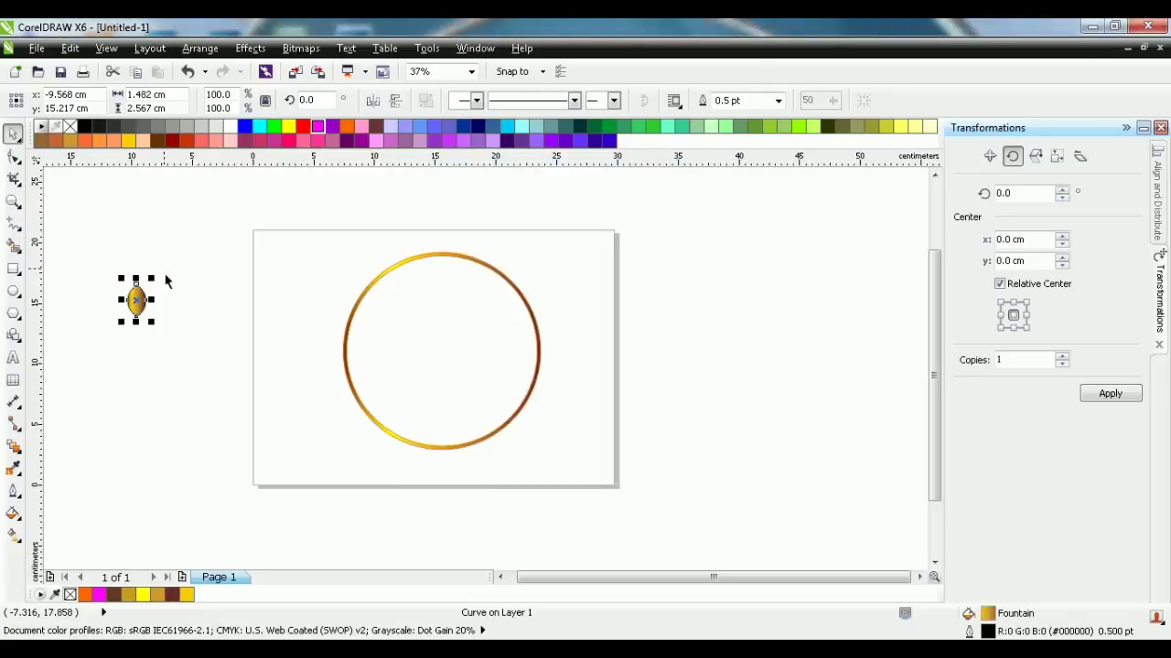
Remove the outline from the gold lens shape and check its edges up close
left_click_drag(109, 259, 197, 359)
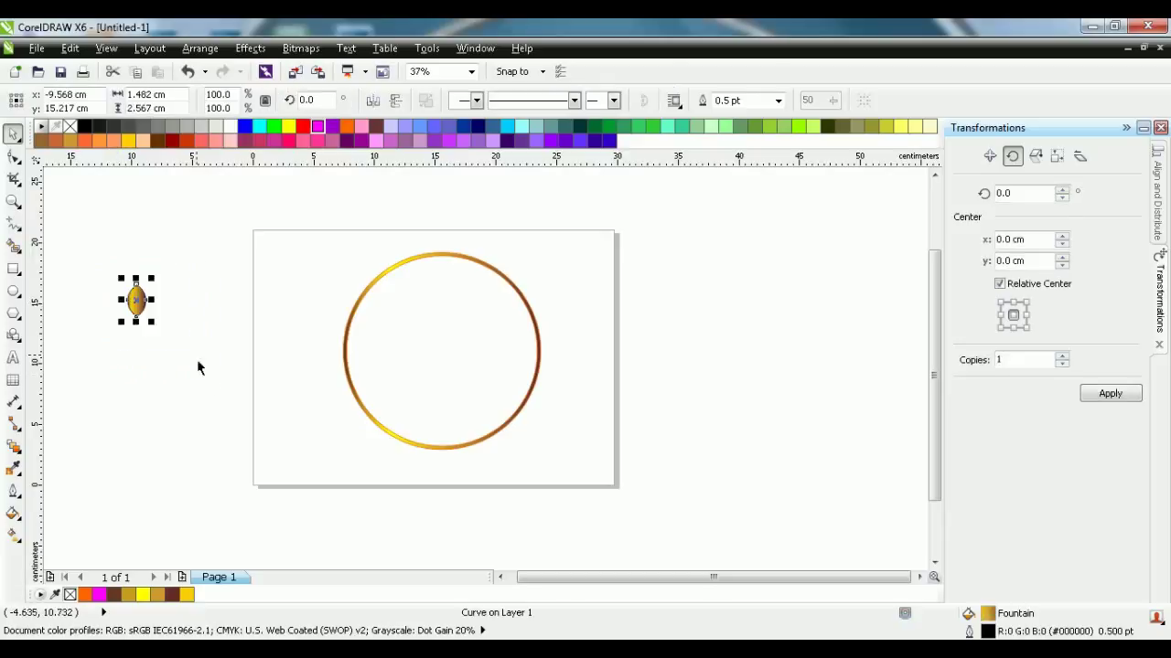
right_click(68, 130)
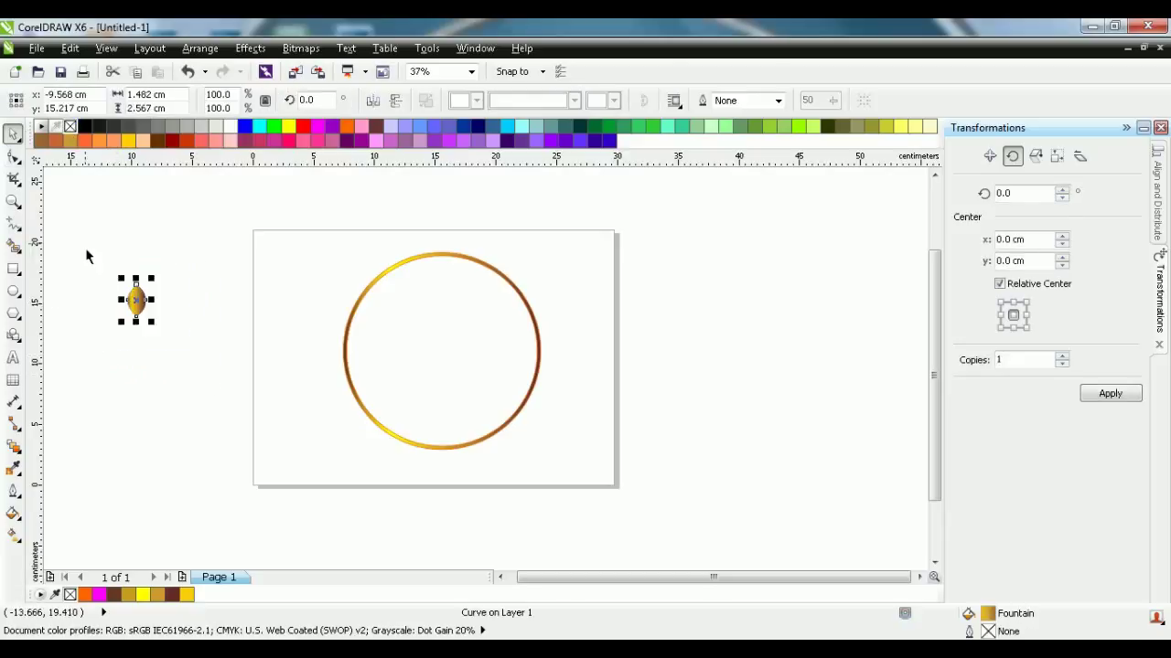
left_click_drag(113, 276, 162, 329)
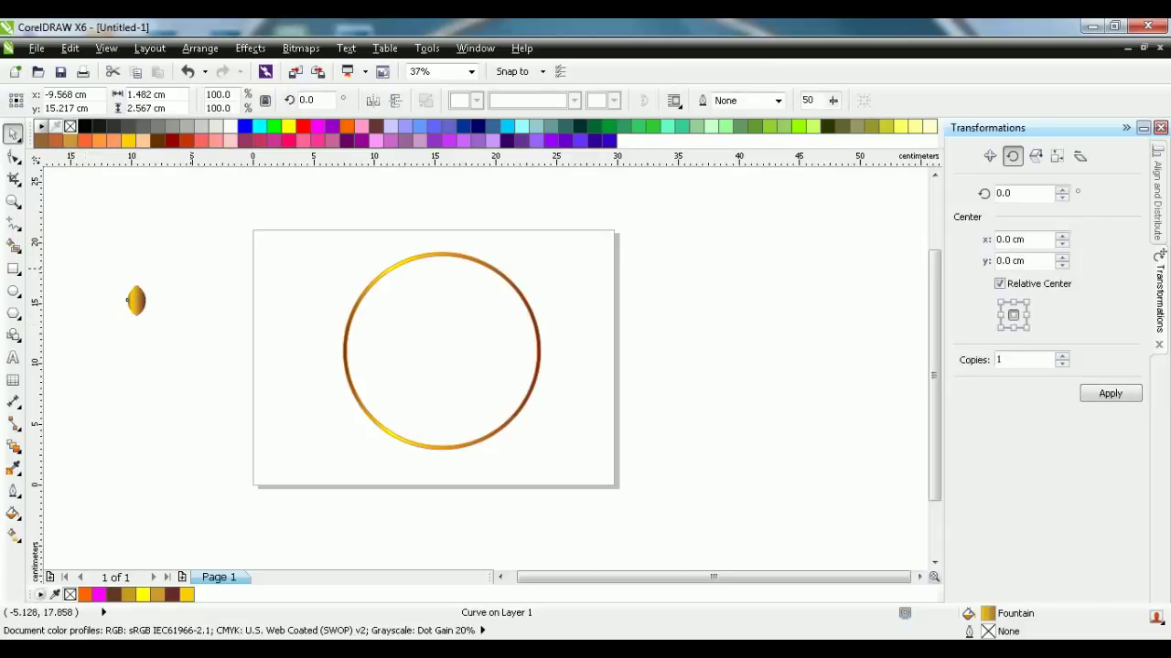
key("Escape")
scroll(135, 311, "up", 3)
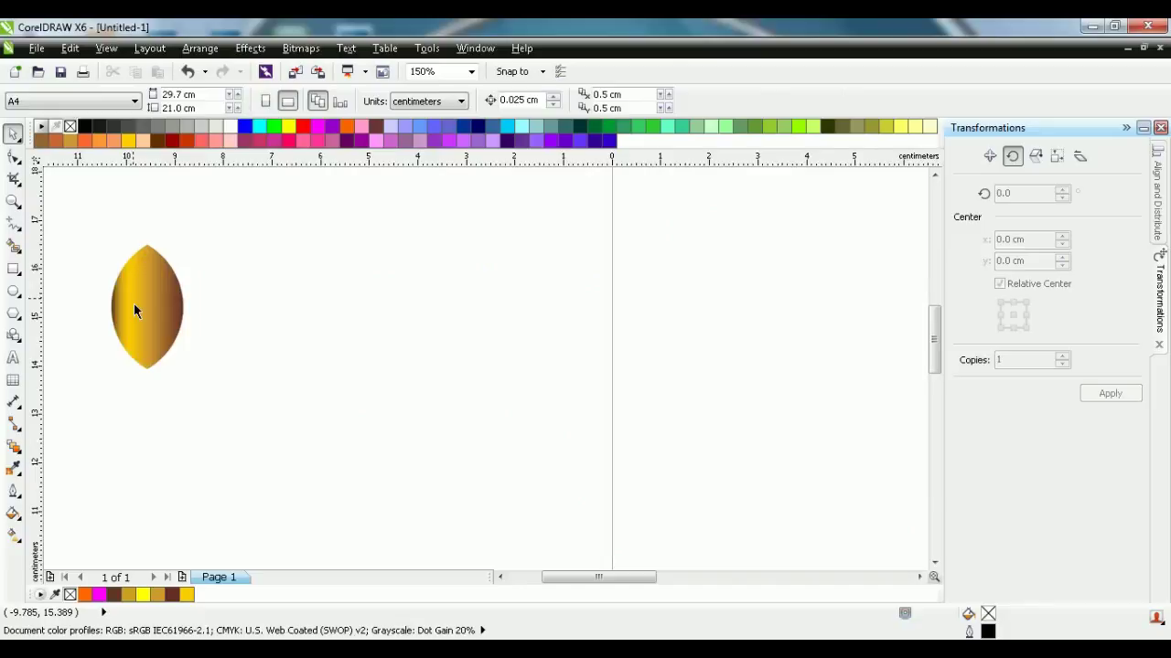
scroll(134, 312, "down", 3)
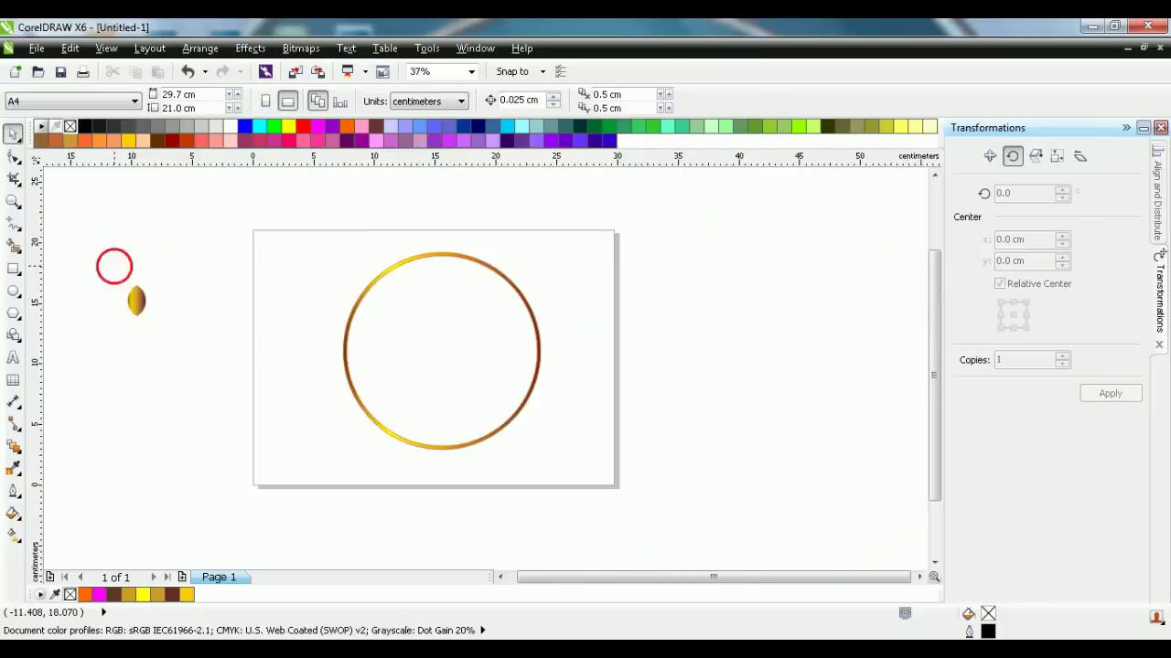
Rotate the gold lens-shaped petal by 45 degrees
left_click_drag(115, 266, 159, 348)
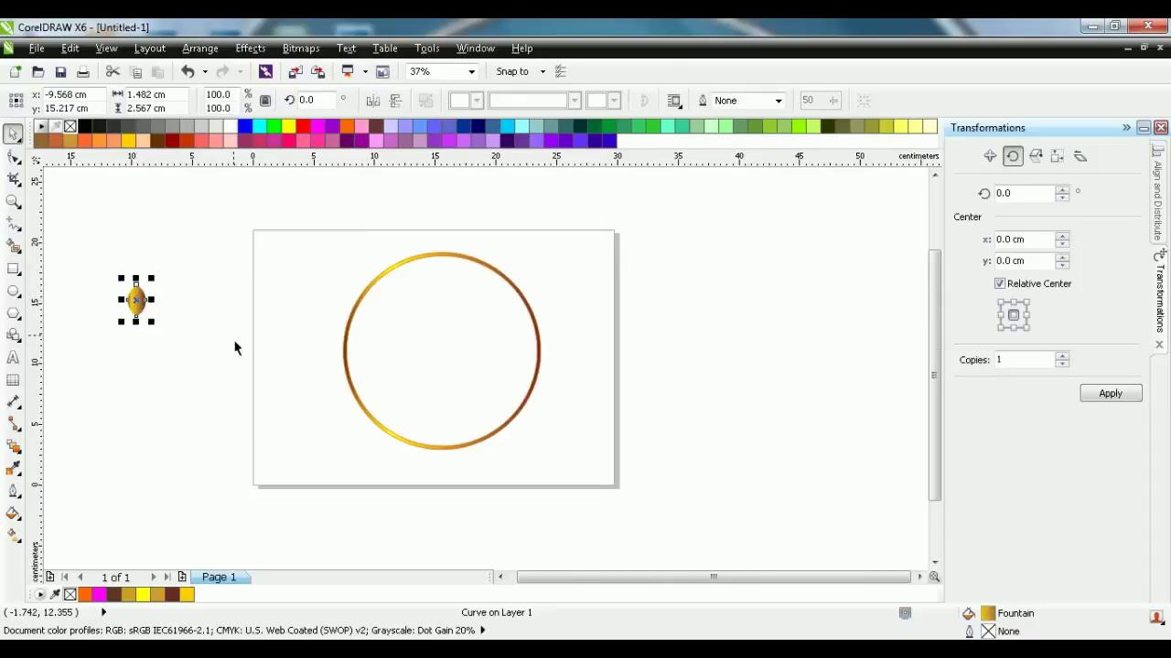
left_click(152, 308)
left_click(144, 310)
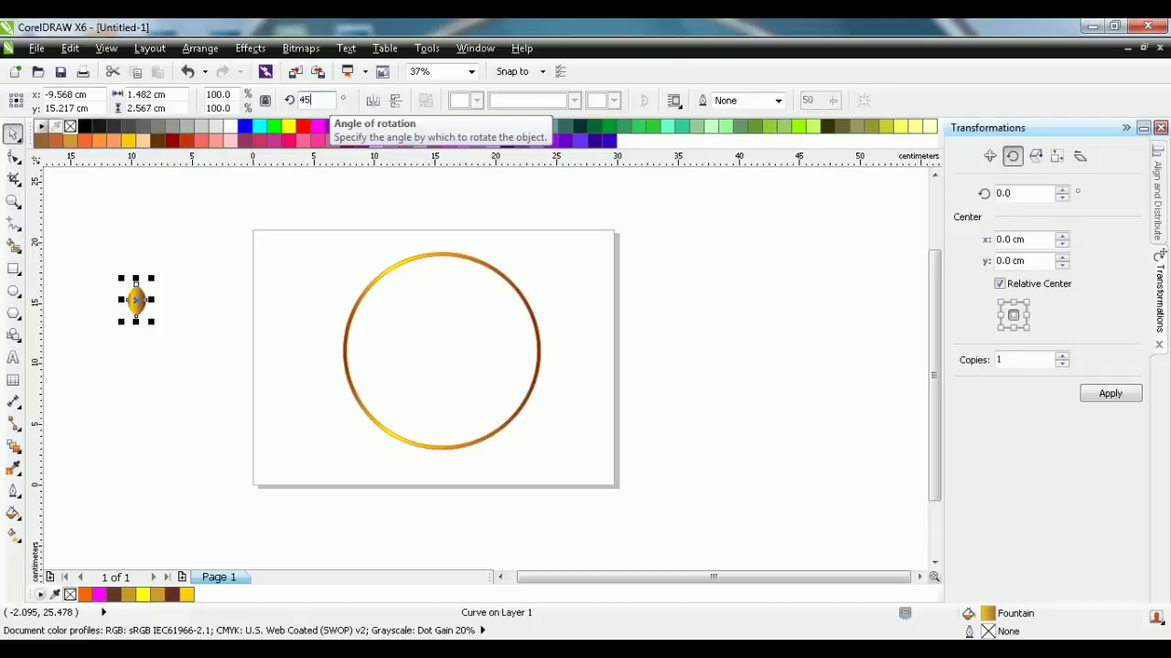
left_click(208, 214)
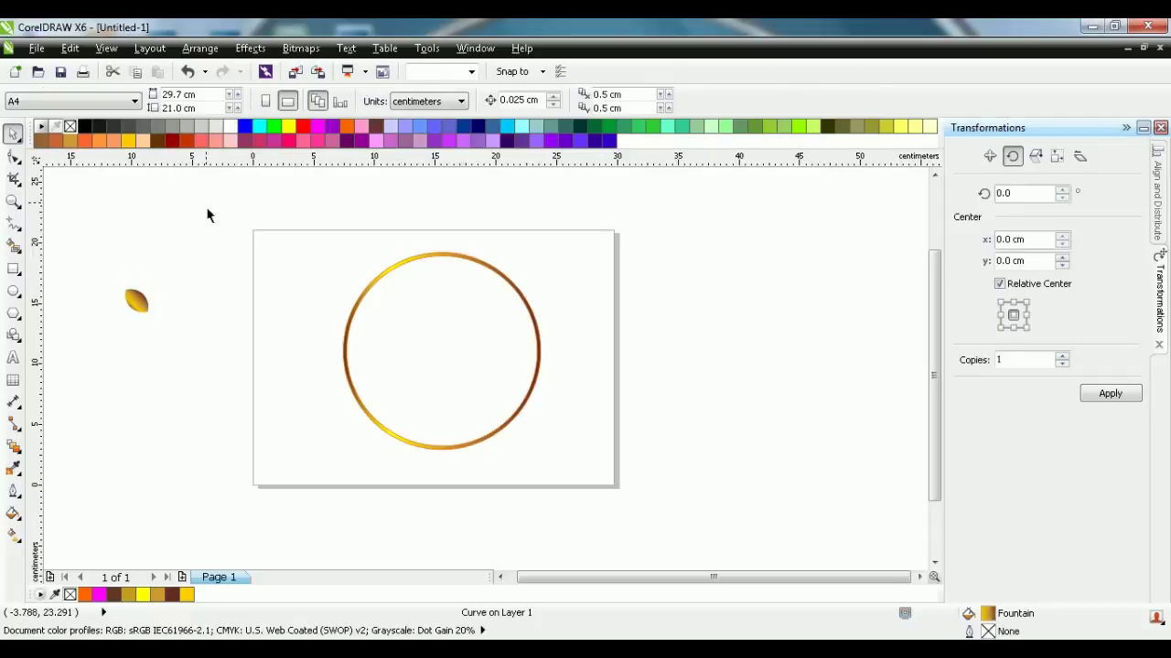
Duplicate the tilted petal to its right and mirror the copy horizontally
left_click(139, 304)
left_click_drag(144, 311, 223, 308)
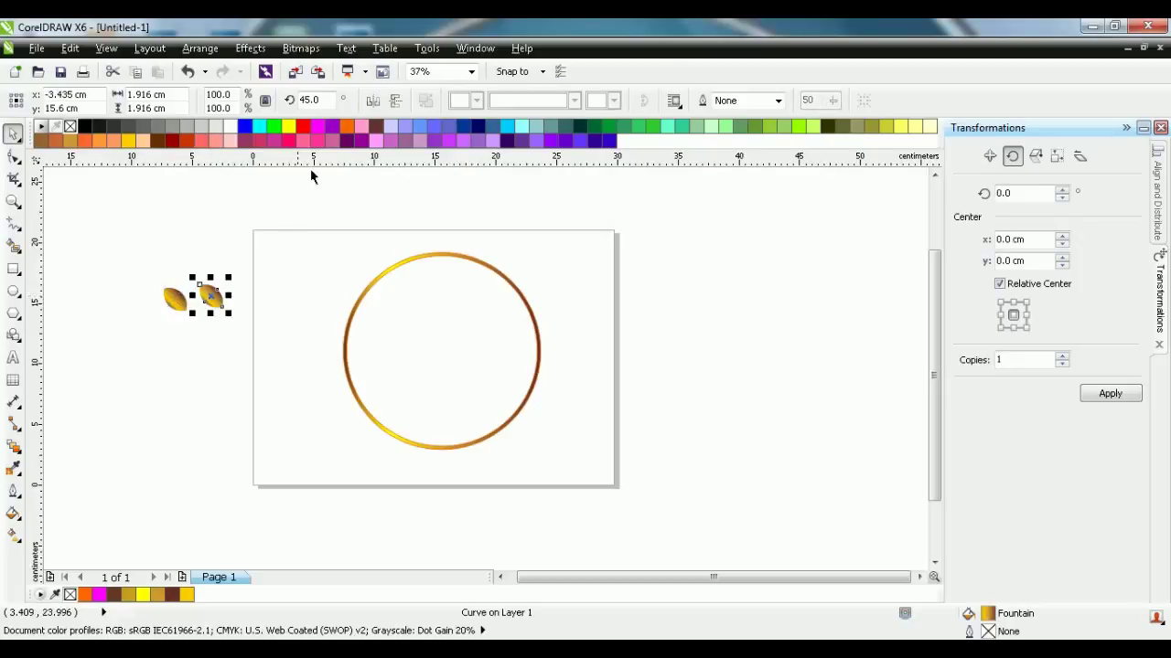
left_click(372, 100)
Move the mirrored petal beside the original so their lower tips nearly meet in a V shape
scroll(161, 302, "up", 4)
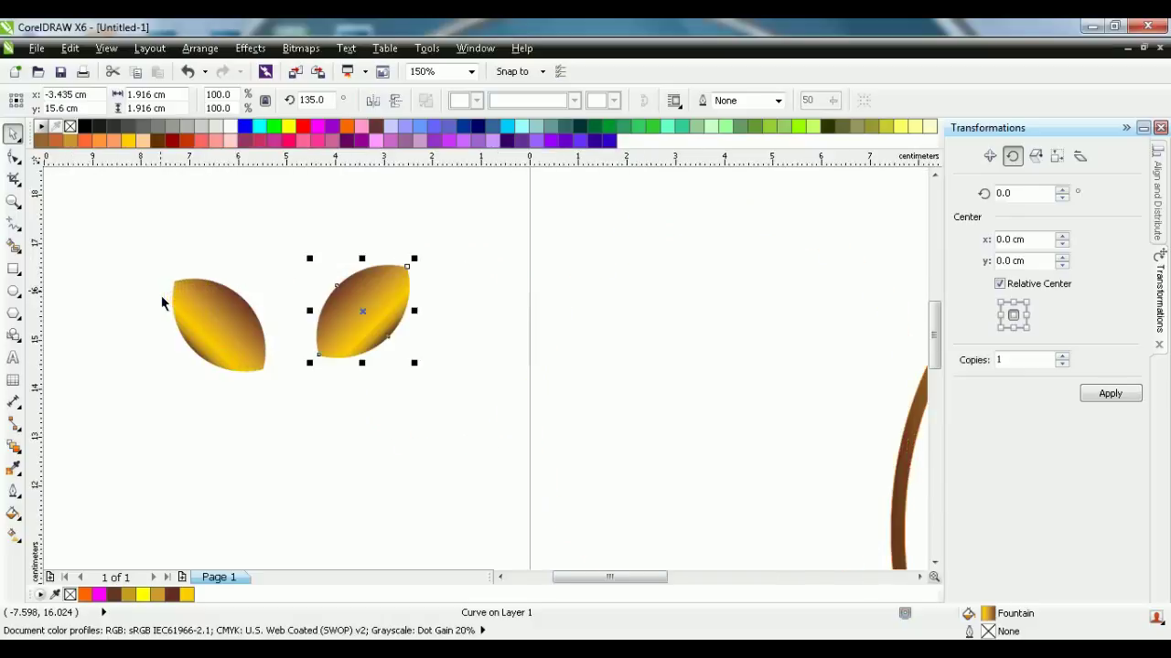
left_click_drag(375, 314, 328, 336)
key("Left")
key("Left")
key("Left")
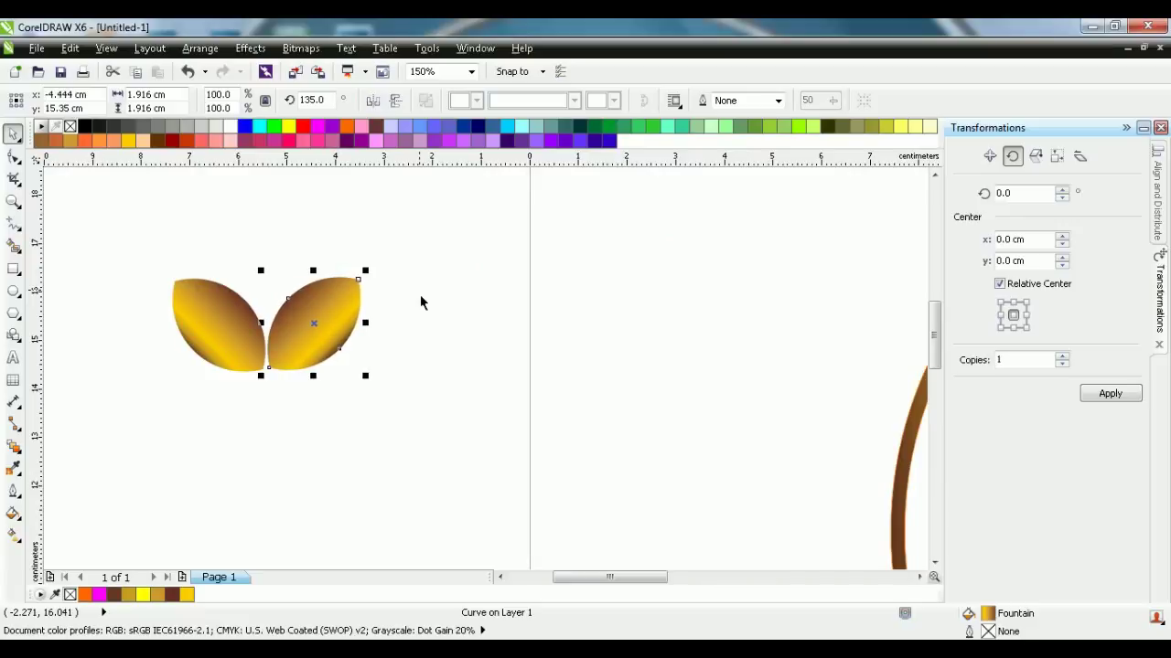
Group the two petals into one object
scroll(420, 294, "down", 1)
left_click(421, 299)
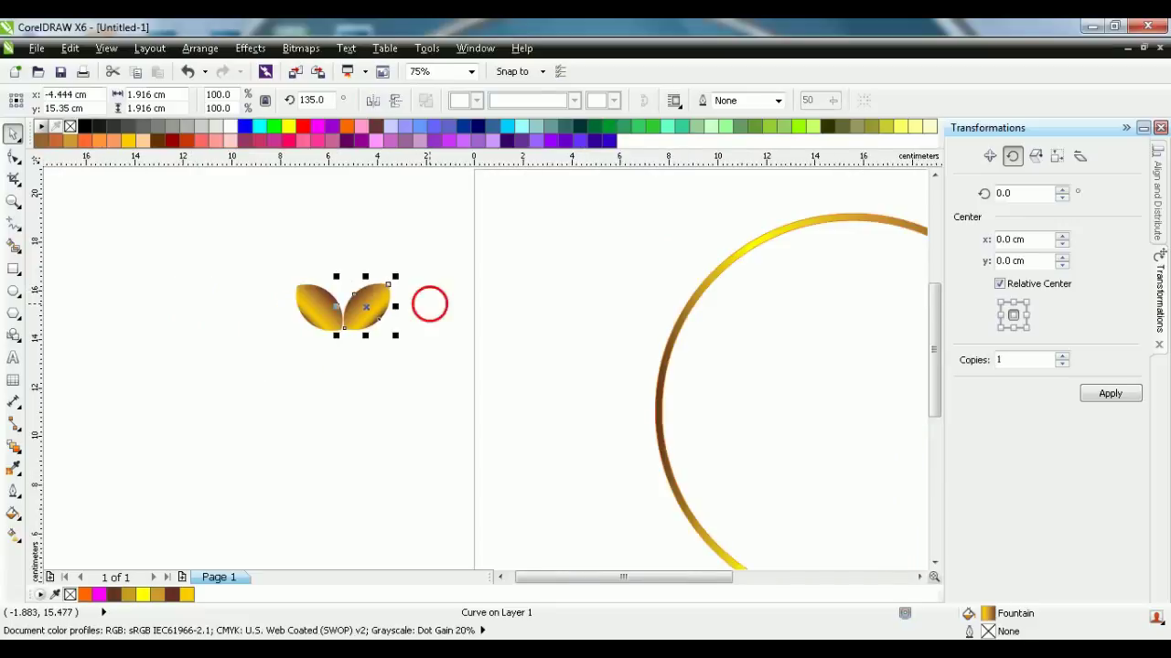
left_click_drag(242, 252, 421, 378)
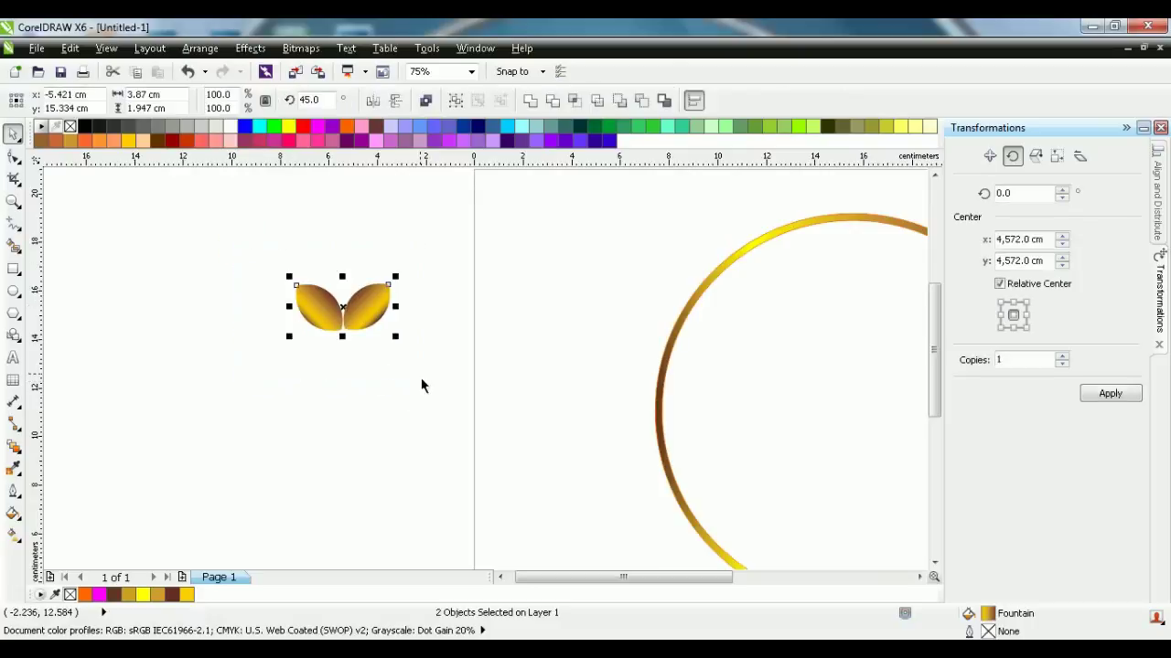
right_click(346, 311)
left_click(389, 112)
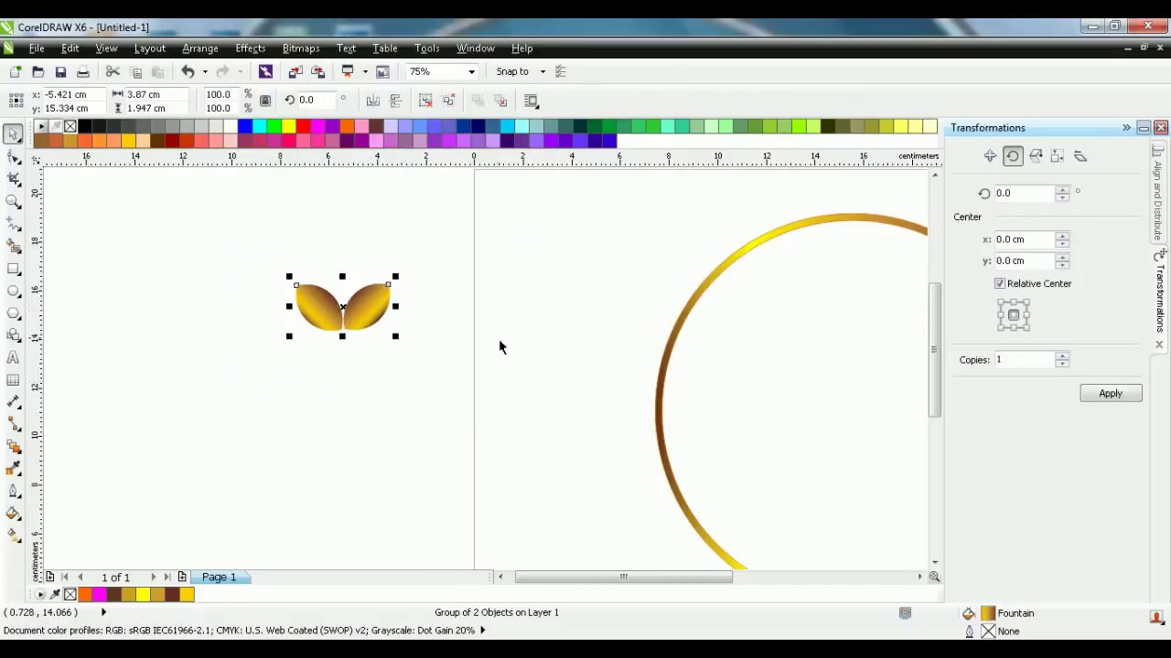
Move the petal group onto the upper-left part of the gold ring, at about x 9.55 cm, y 16.08 cm
scroll(484, 325, "down", 1)
scroll(478, 322, "down", 1)
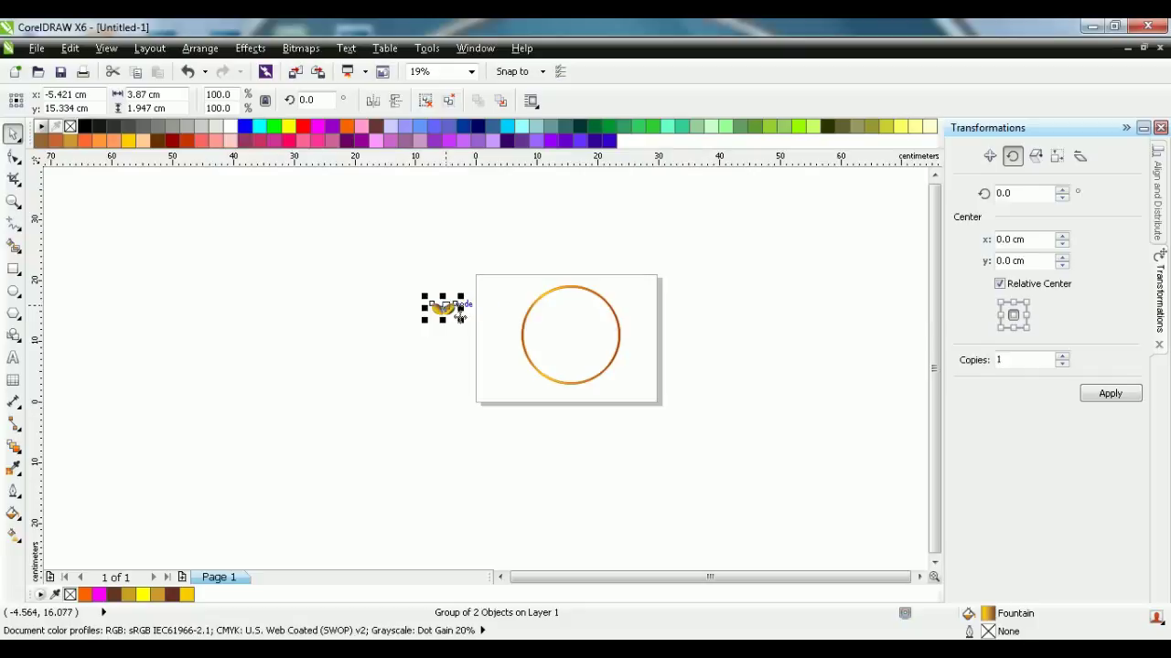
left_click_drag(455, 318, 546, 313)
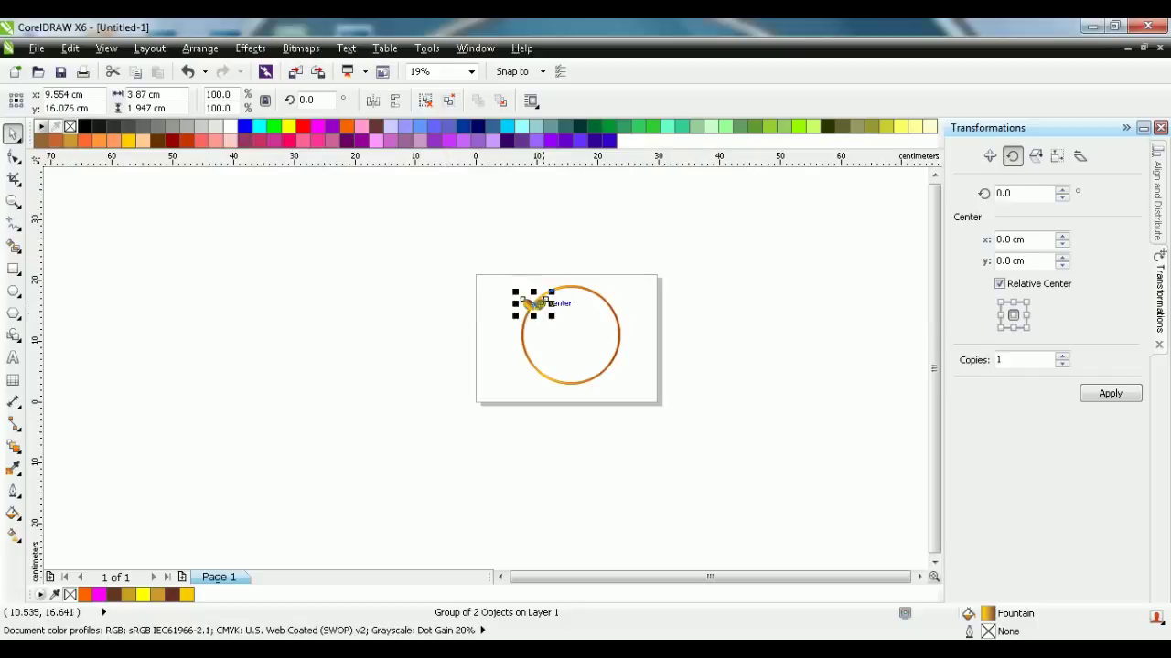
scroll(546, 311, "up", 2)
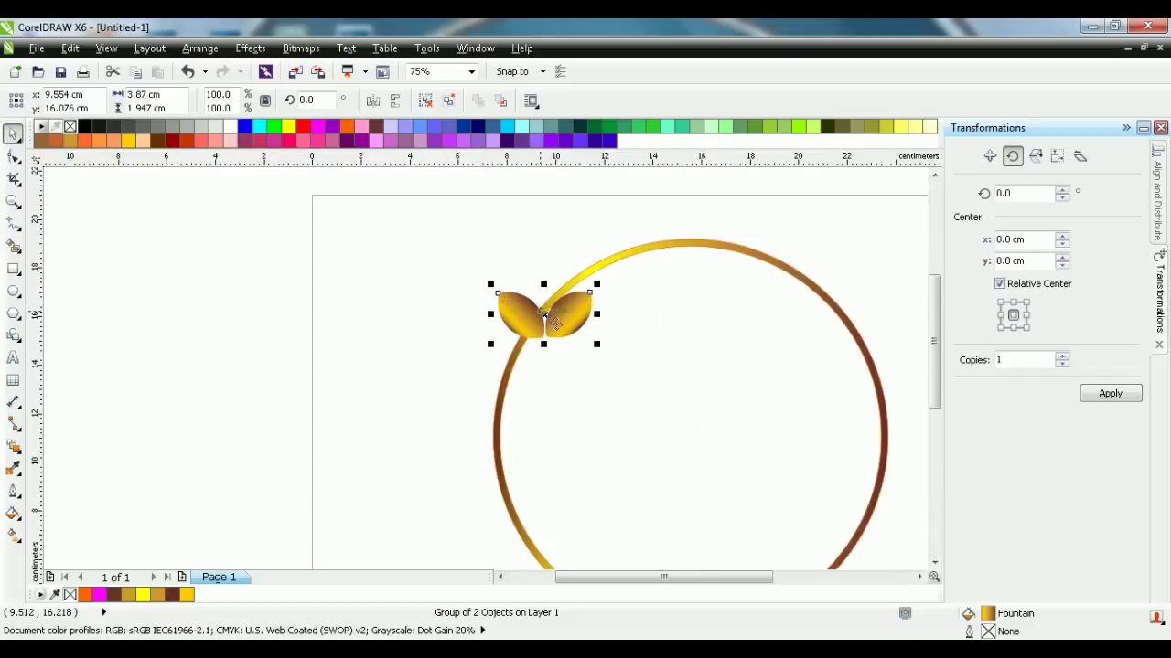
Rotate the petal group to about 329.5 degrees and shift it so the petals' shared base sits on the ring
scroll(555, 322, "up", 2)
left_click(573, 368)
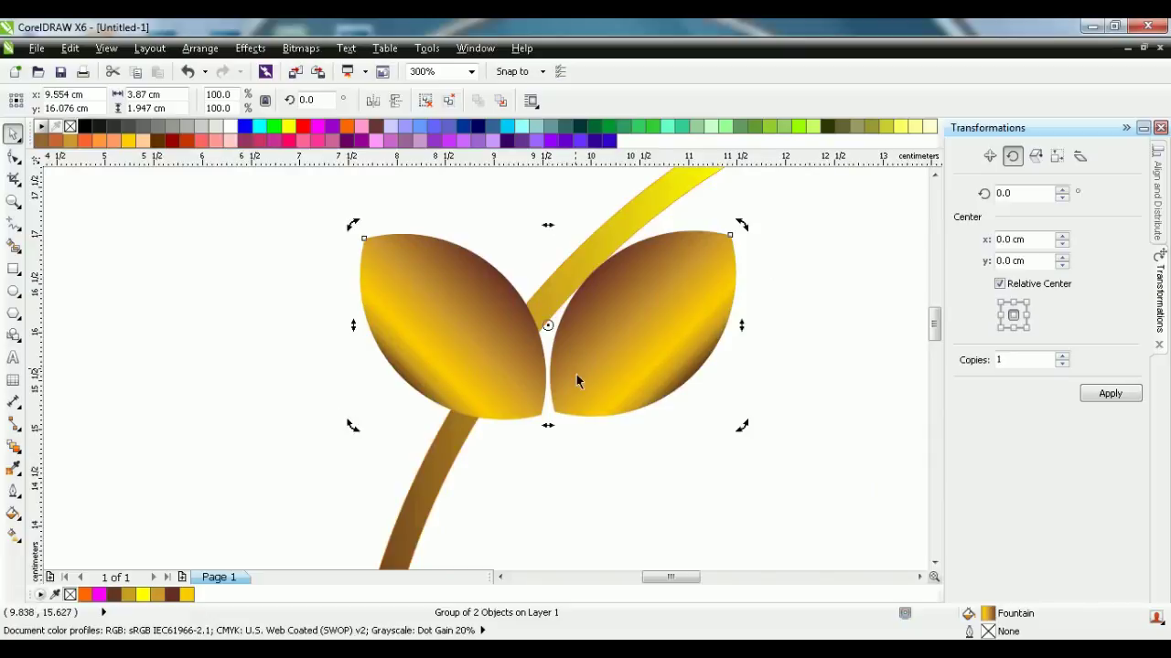
left_click_drag(749, 236, 781, 353)
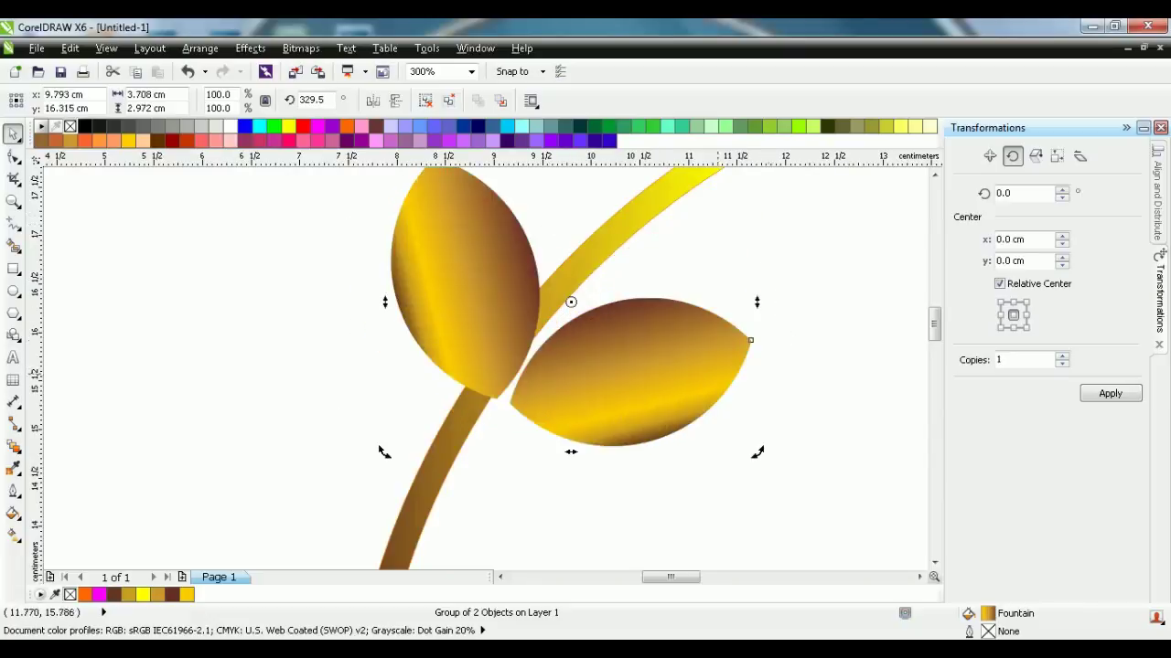
left_click(621, 395)
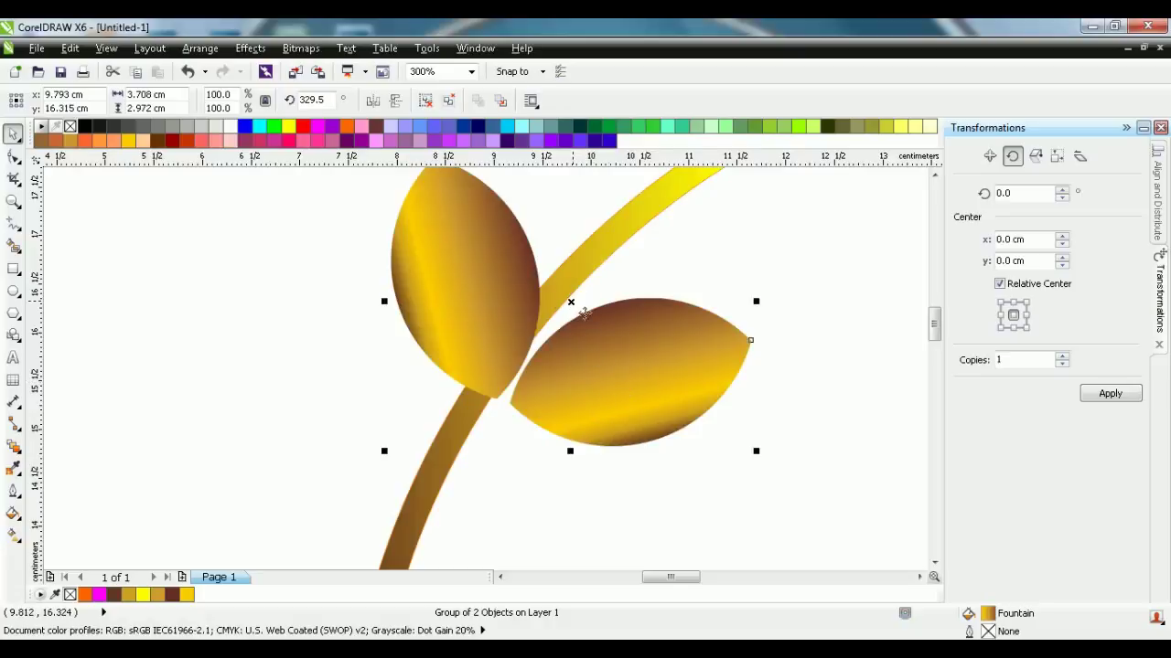
left_click_drag(572, 304, 560, 298)
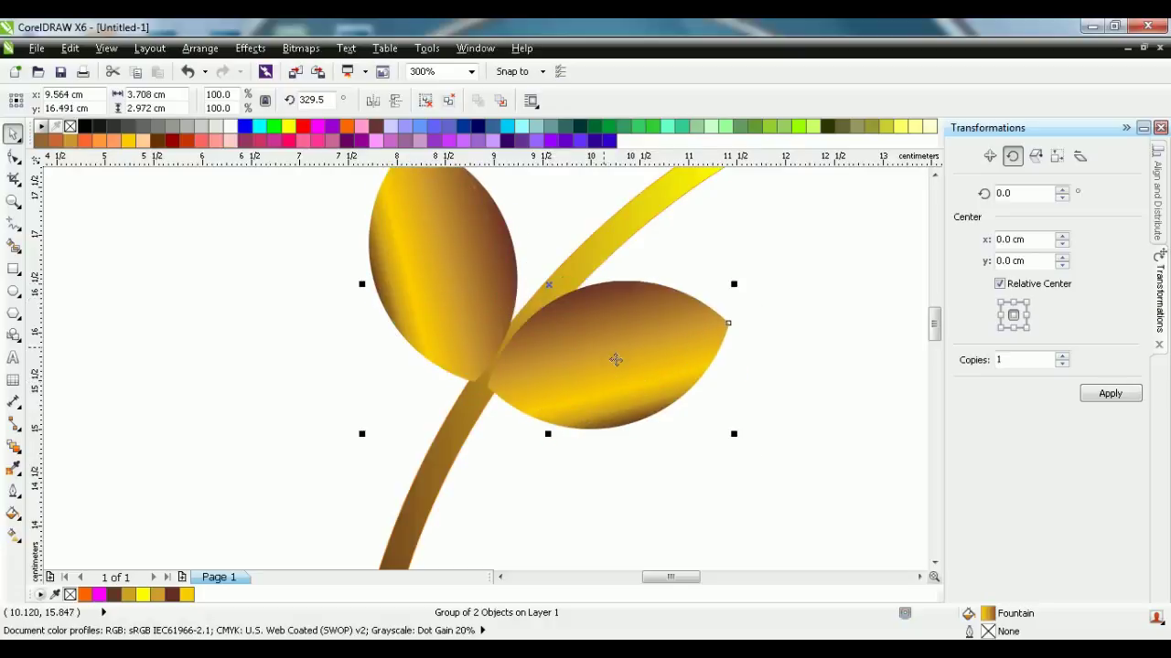
Scale the petal group down proportionally about its center to about 71.4%
scroll(615, 359, "down", 2)
scroll(615, 360, "down", 1)
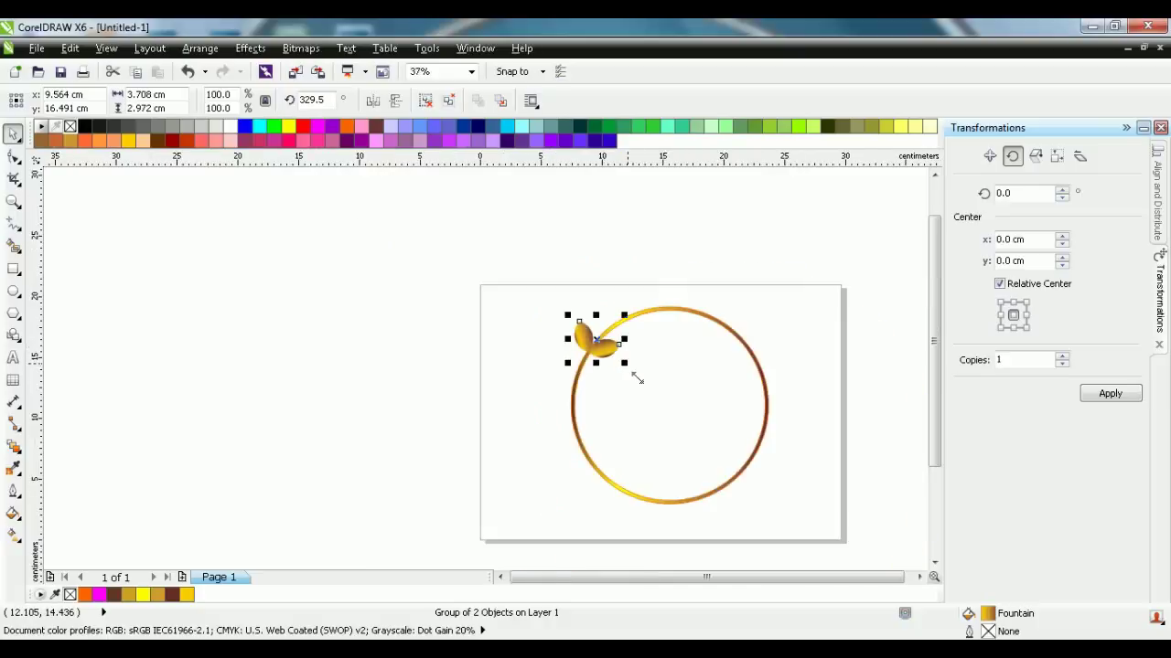
left_click_drag(637, 377, 631, 368)
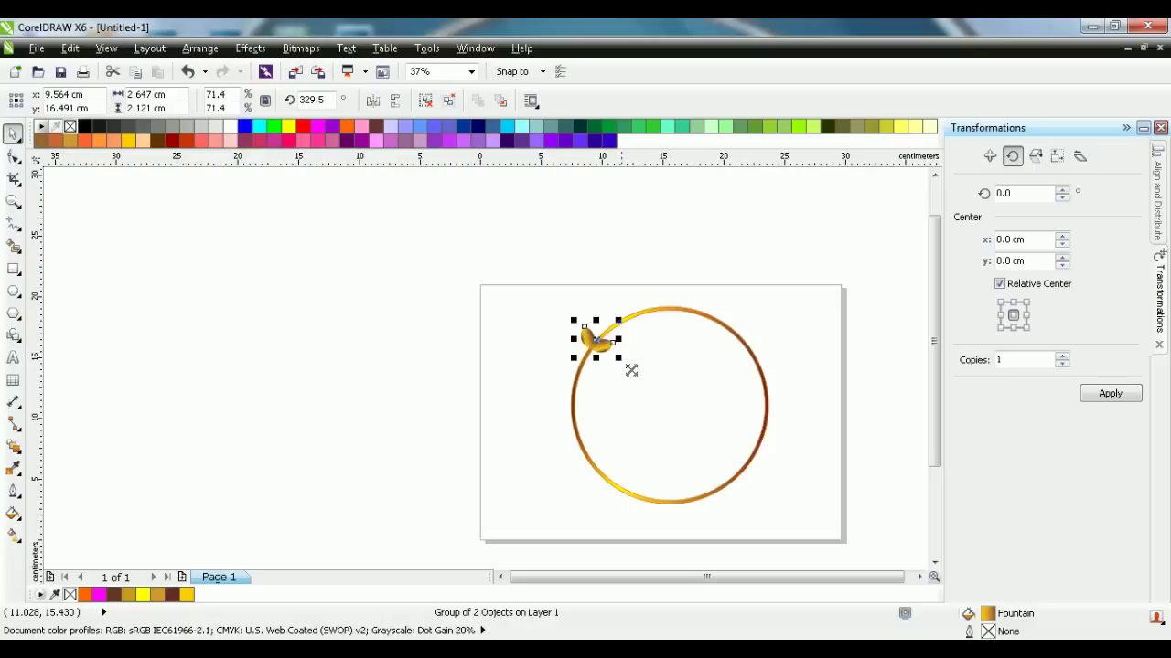
Nudge the petal group slightly to the right on the gold ring, to x 9.589 cm
scroll(607, 344, "up", 3)
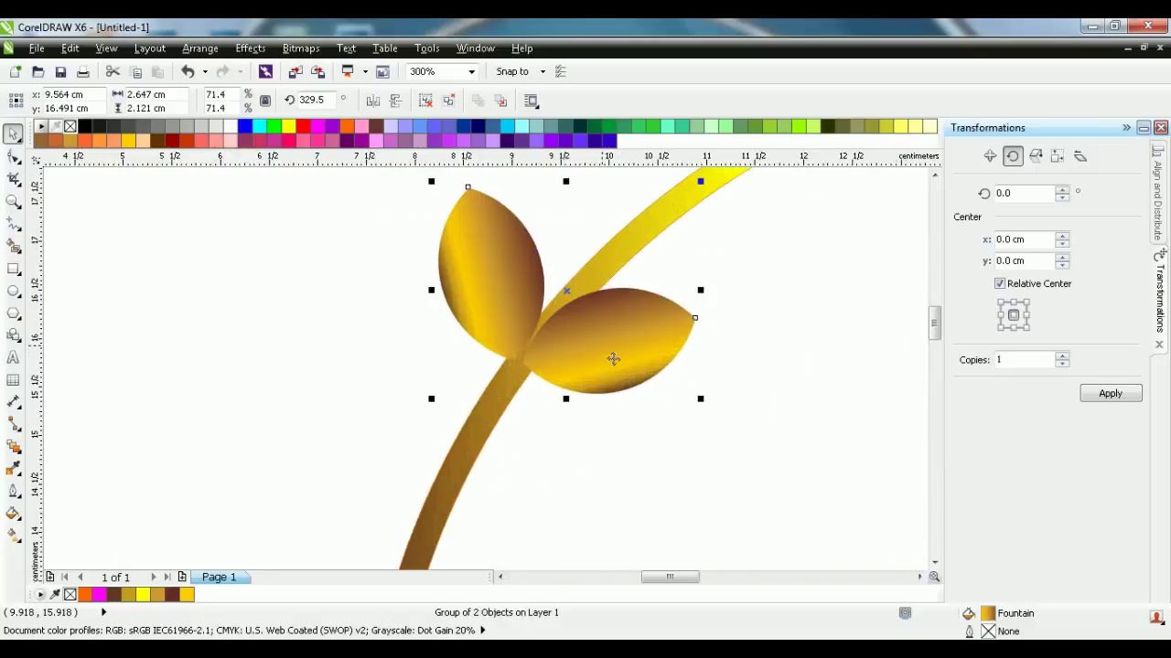
key("Right")
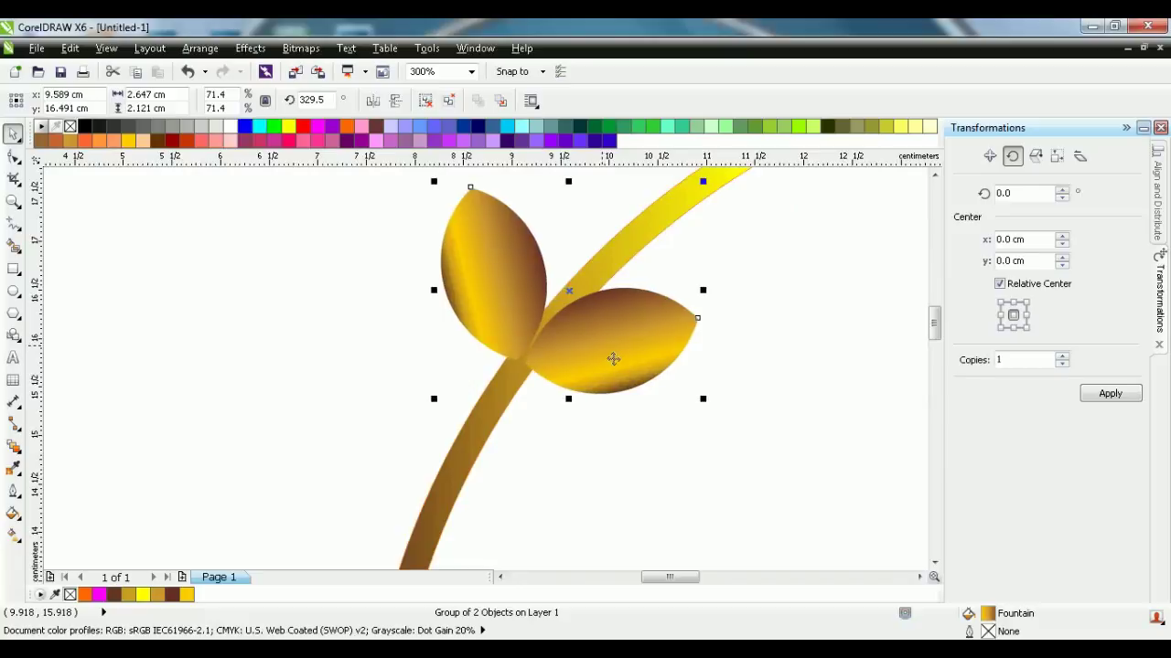
left_click(375, 400)
scroll(374, 400, "down", 2)
scroll(374, 401, "down", 1)
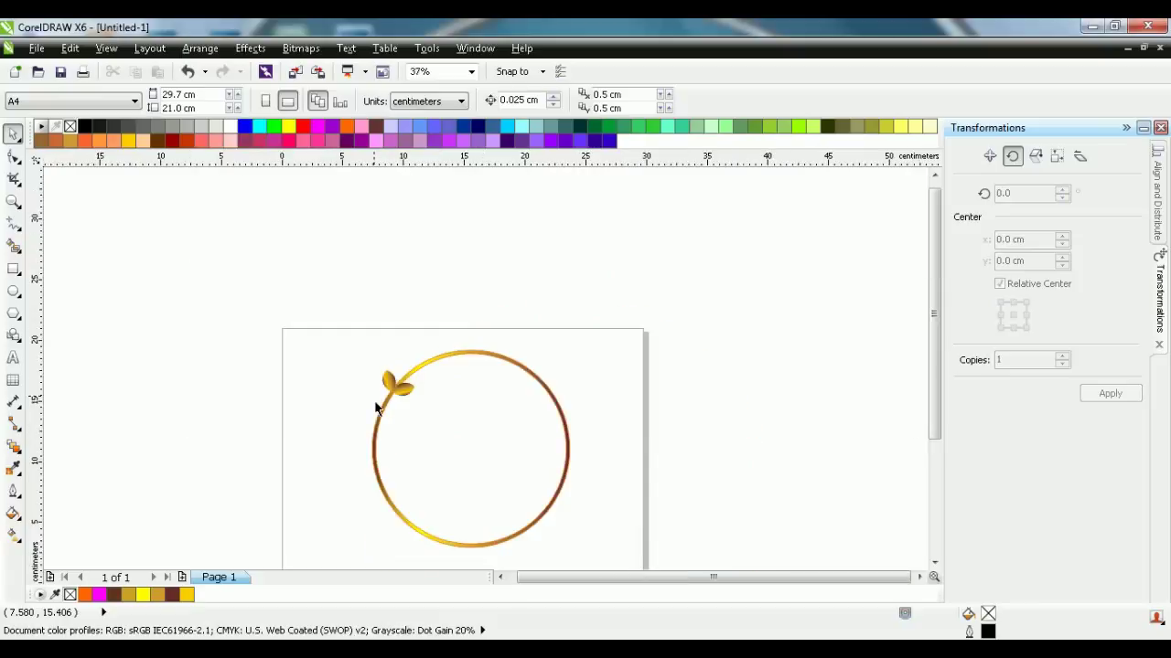
Place a copy of the petal group above the page at about x 7.40 cm, y 27.86 cm
left_click(395, 403)
left_click_drag(395, 401, 370, 246)
key("Escape")
Set a 7-degree rotation for the petal group on the ring and move its rotation center to the ring's center
left_click(402, 389)
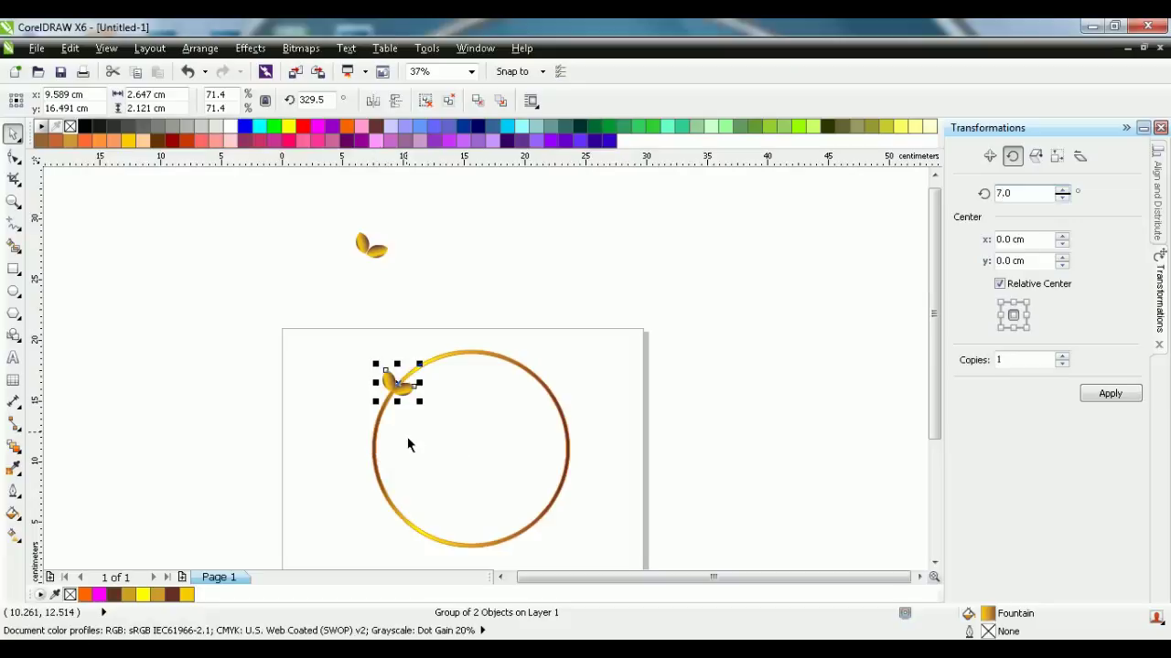
left_click(402, 388)
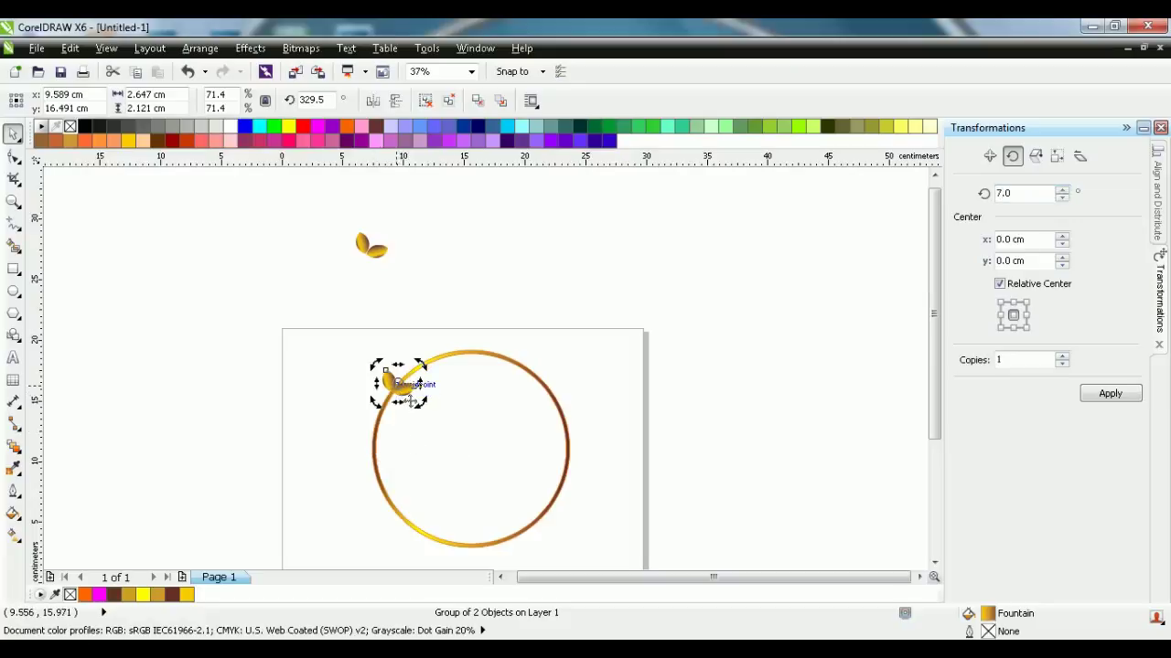
mouse_move(408, 399)
left_mouse_down()
mouse_move(478, 465)
mouse_move(470, 448)
left_mouse_up()
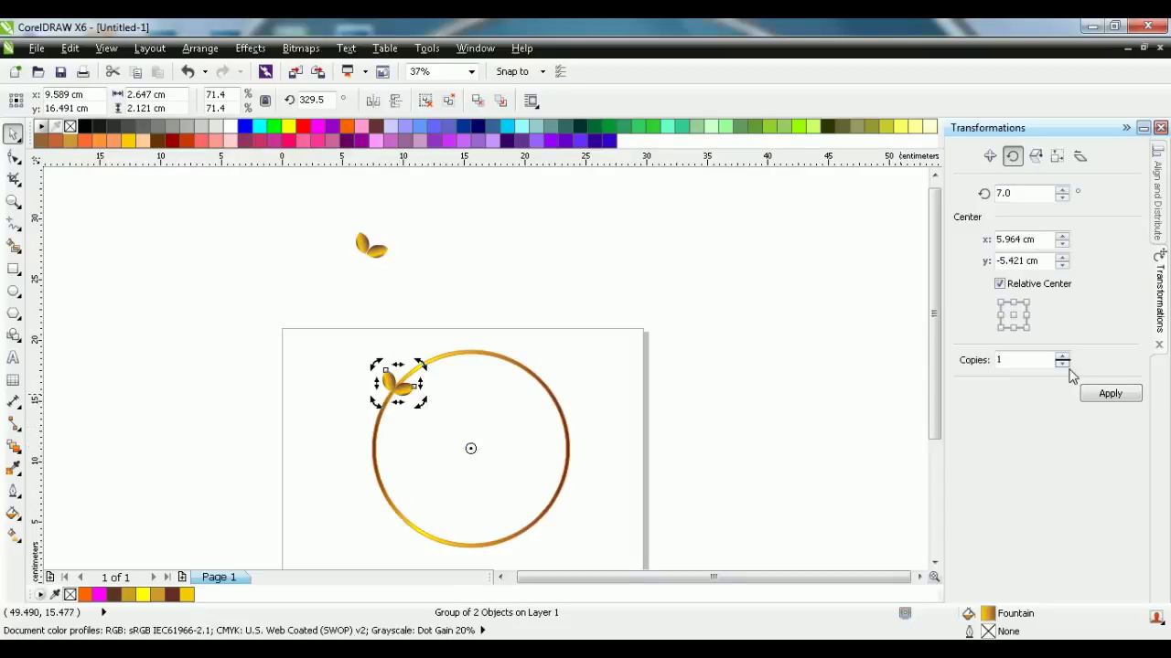
Apply the 7-degree rotation with one copy twelve times, so the petal pairs line the ring's left arc
left_click(1103, 401)
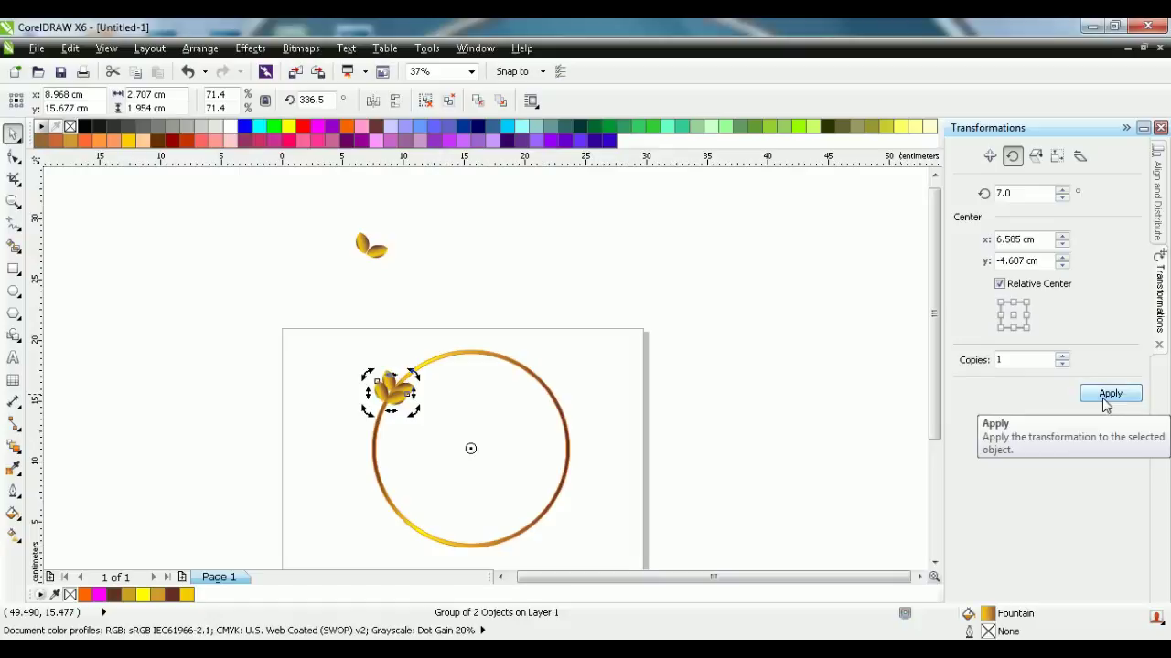
left_click(1105, 400)
left_click(1105, 401)
left_click(1104, 400)
left_click(1105, 400)
left_click(1105, 400)
left_click(1105, 400)
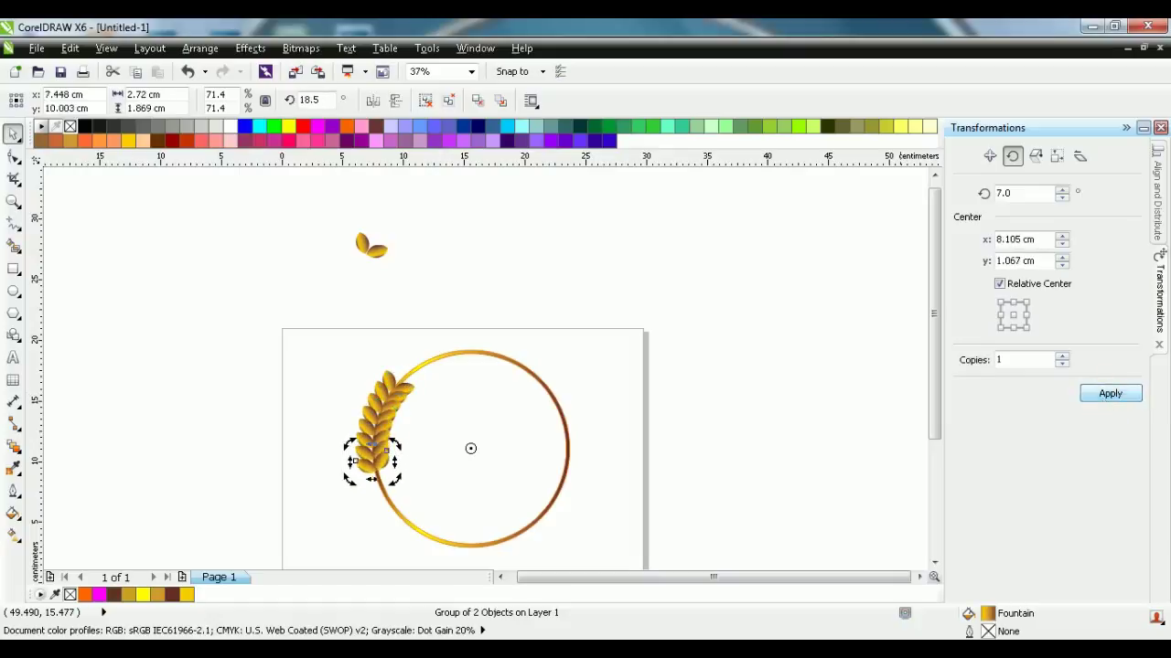
left_click(1105, 400)
left_click(1105, 401)
left_click(1105, 400)
left_click(1105, 401)
left_click(1105, 401)
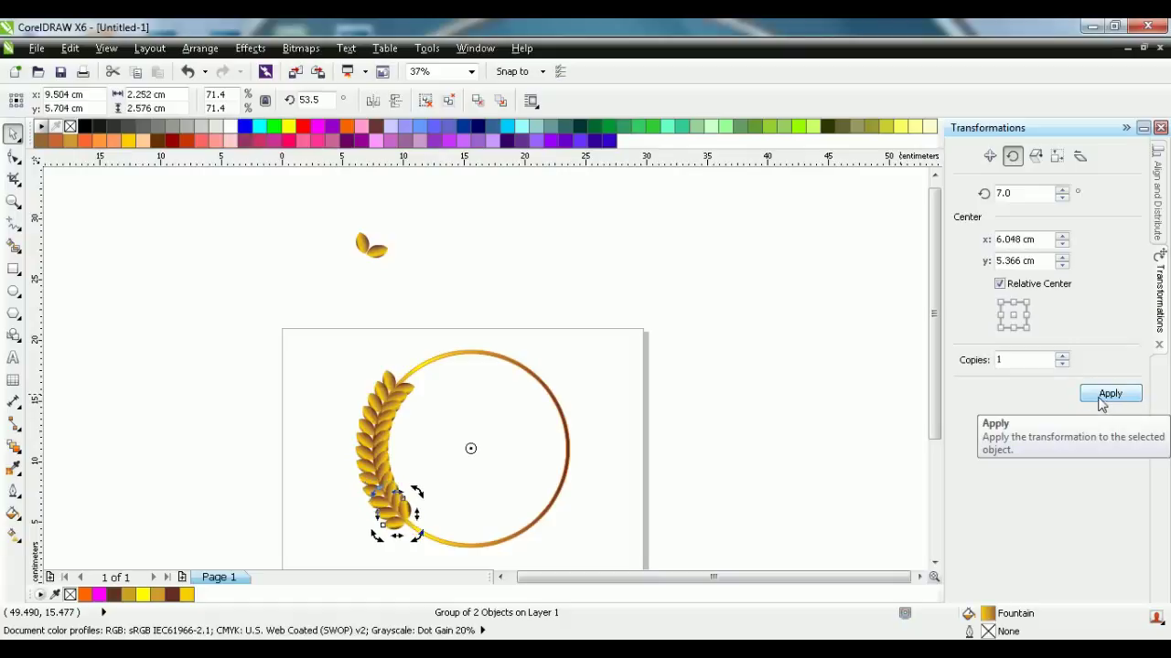
left_click(326, 345)
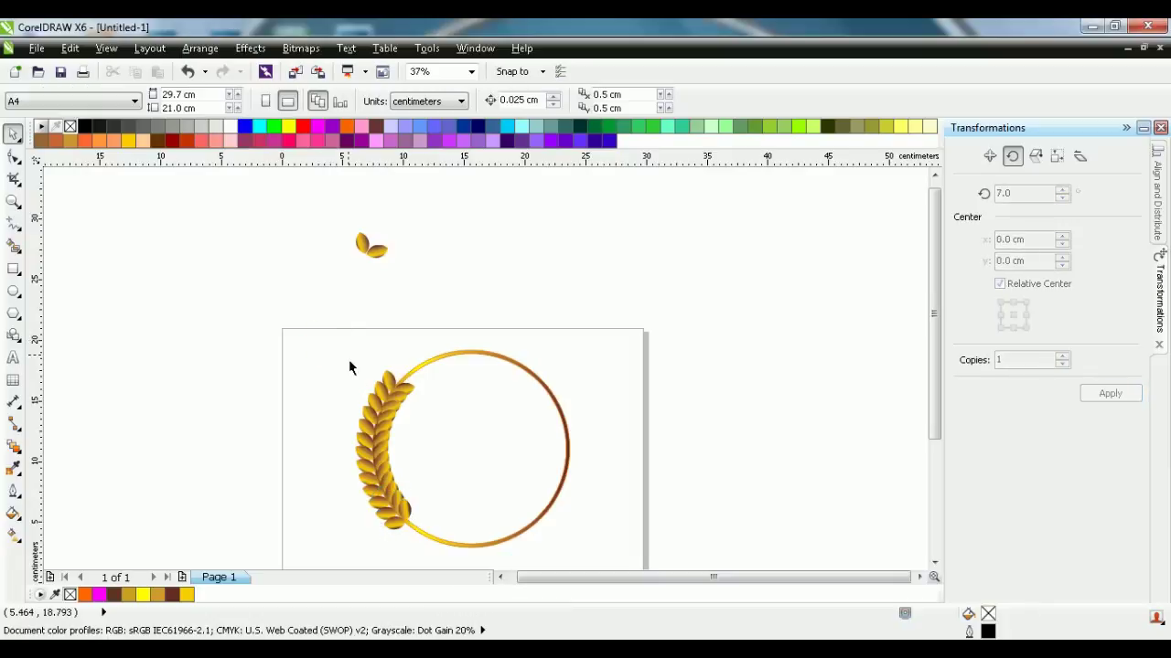
left_click(366, 257)
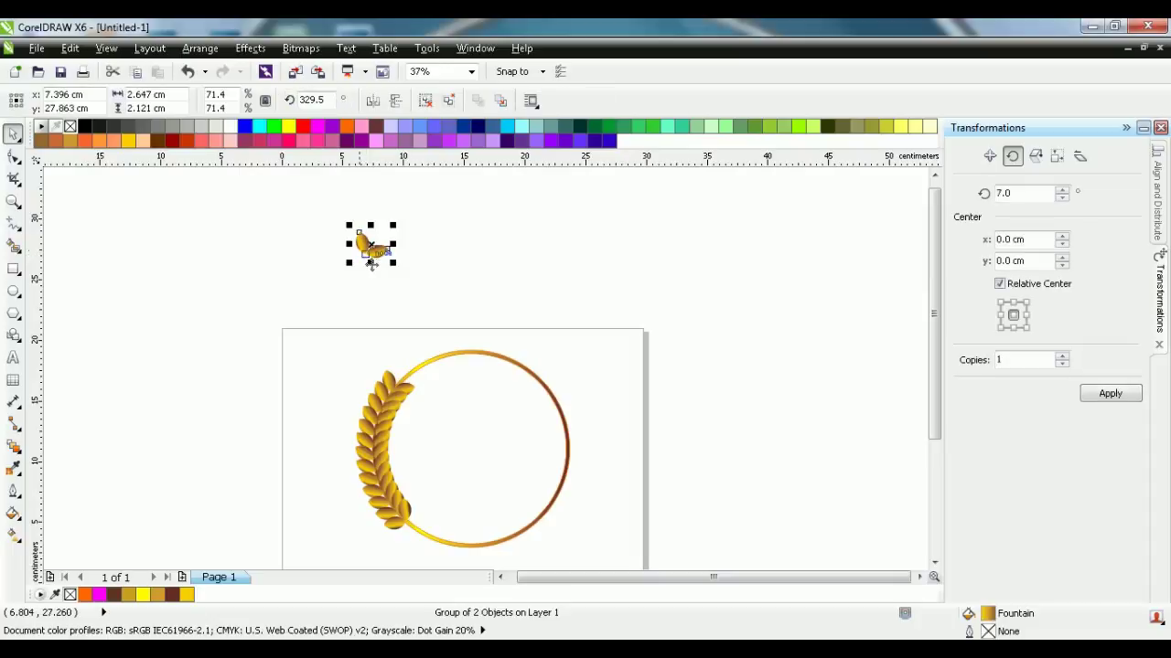
right_click(359, 254)
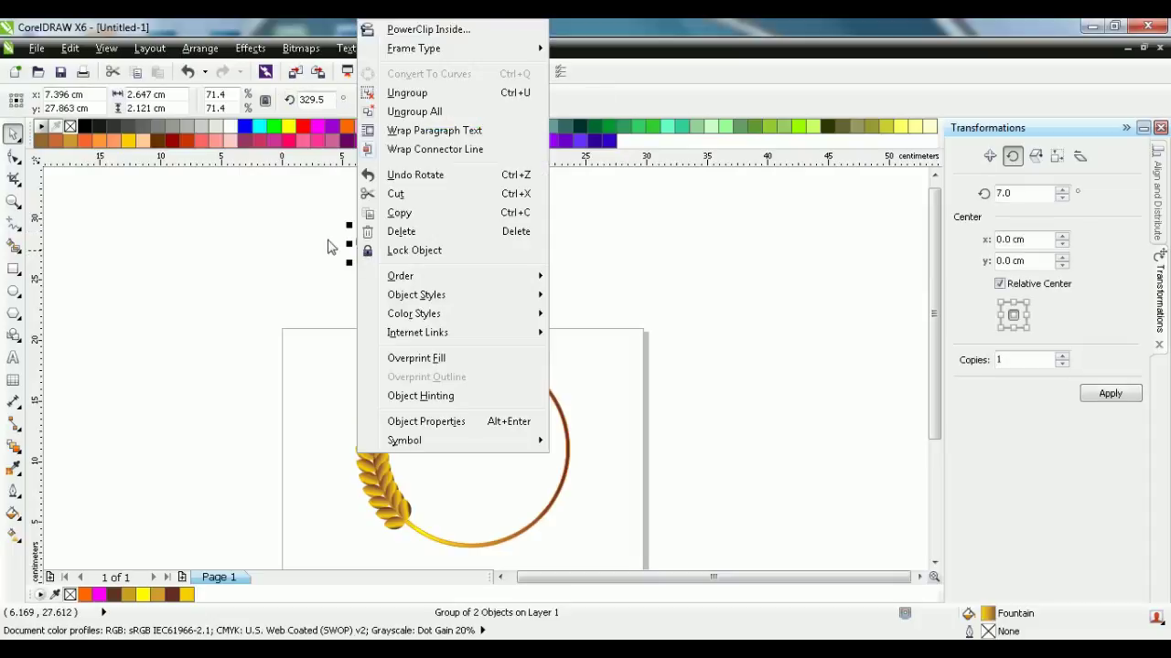
key("Escape")
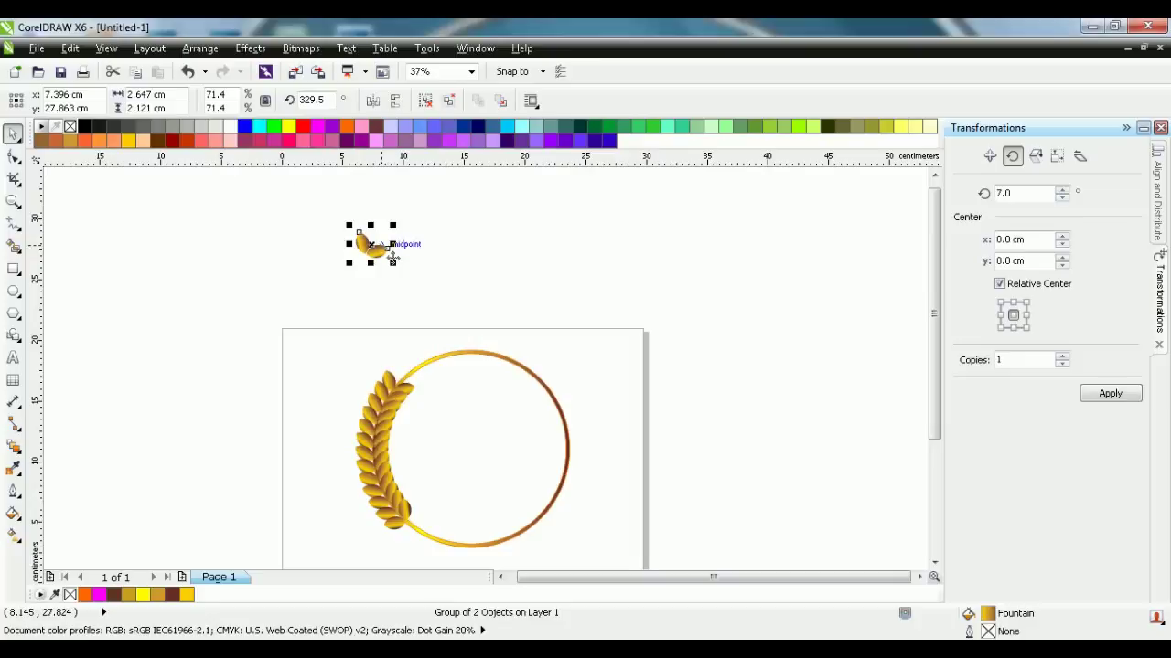
left_click(386, 258)
left_click(309, 208)
left_click(367, 243)
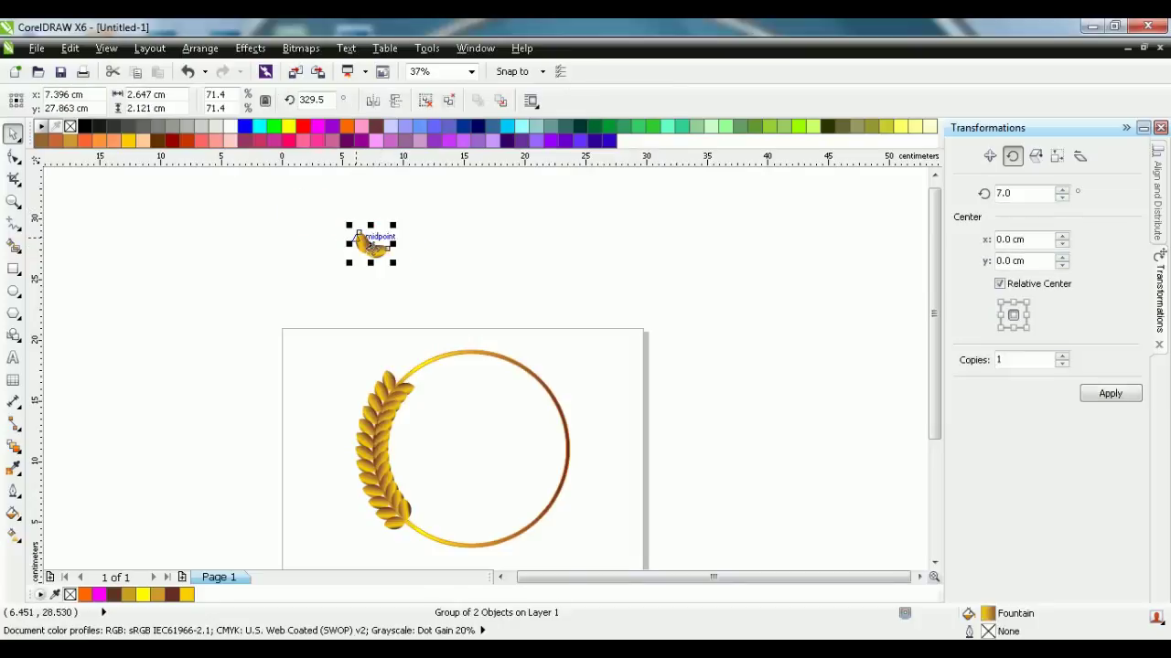
left_click(215, 51)
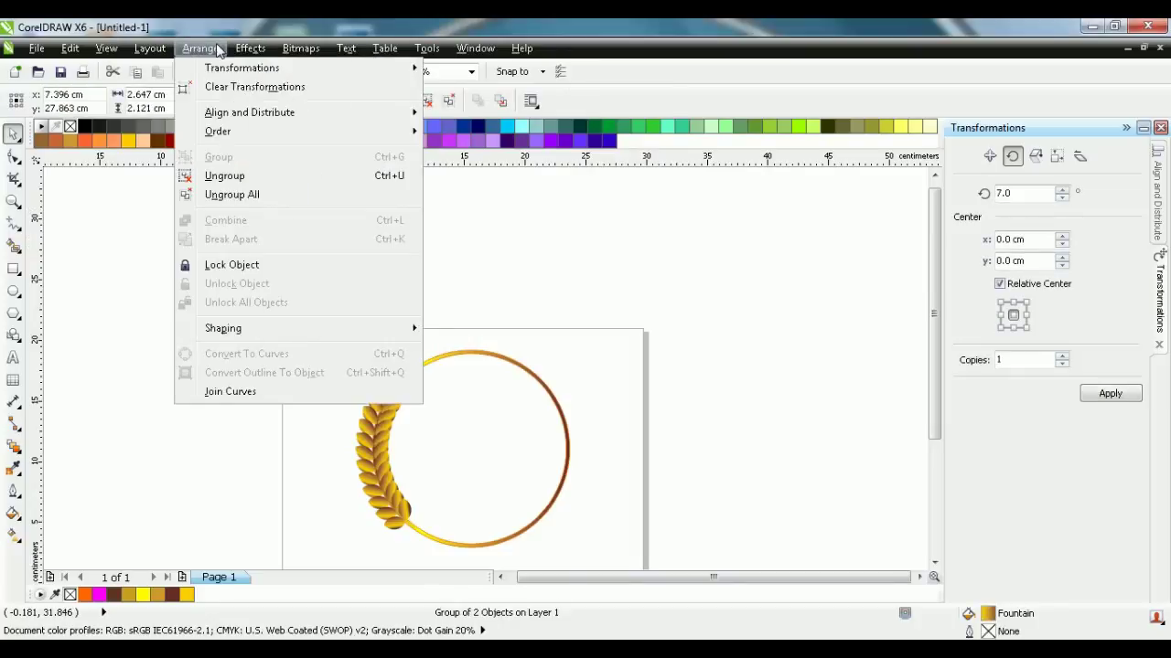
left_click(216, 50)
left_click(217, 50)
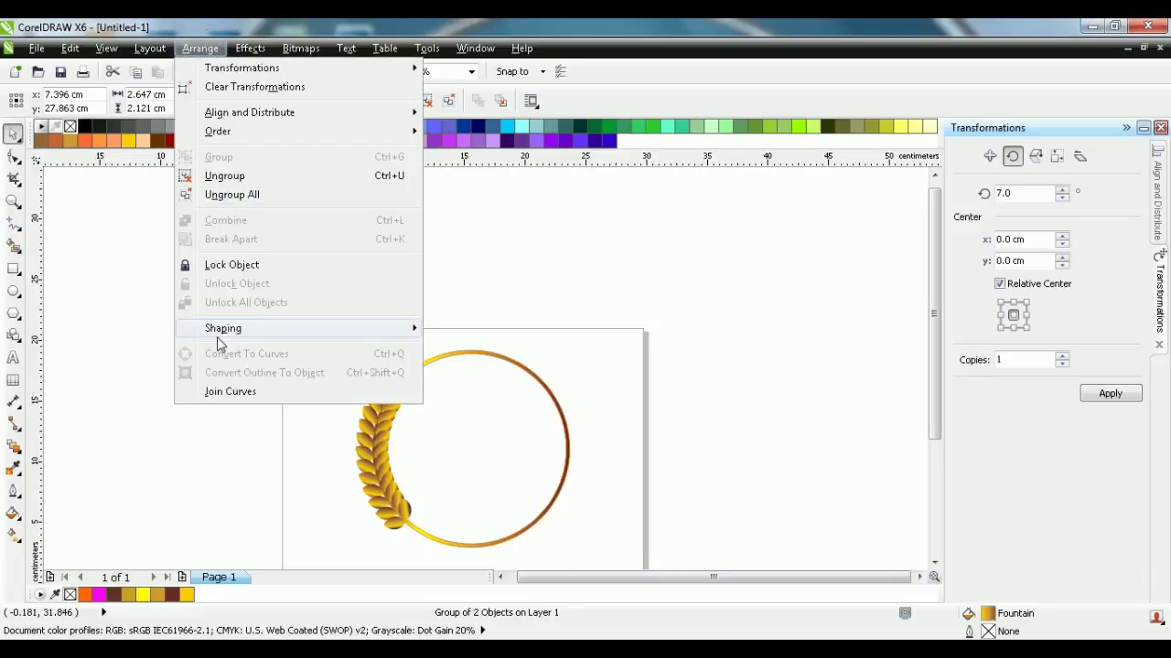
mouse_move(219, 331)
left_click(135, 334)
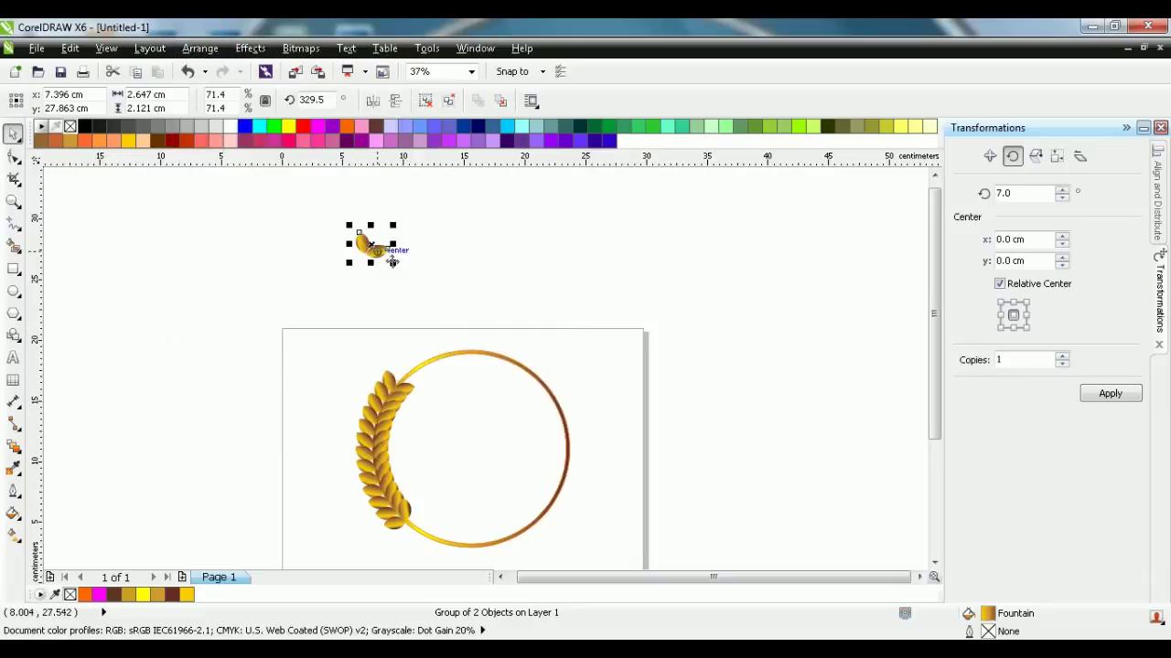
Ungroup the spare petal pair above the page and deselect it
right_click(393, 262)
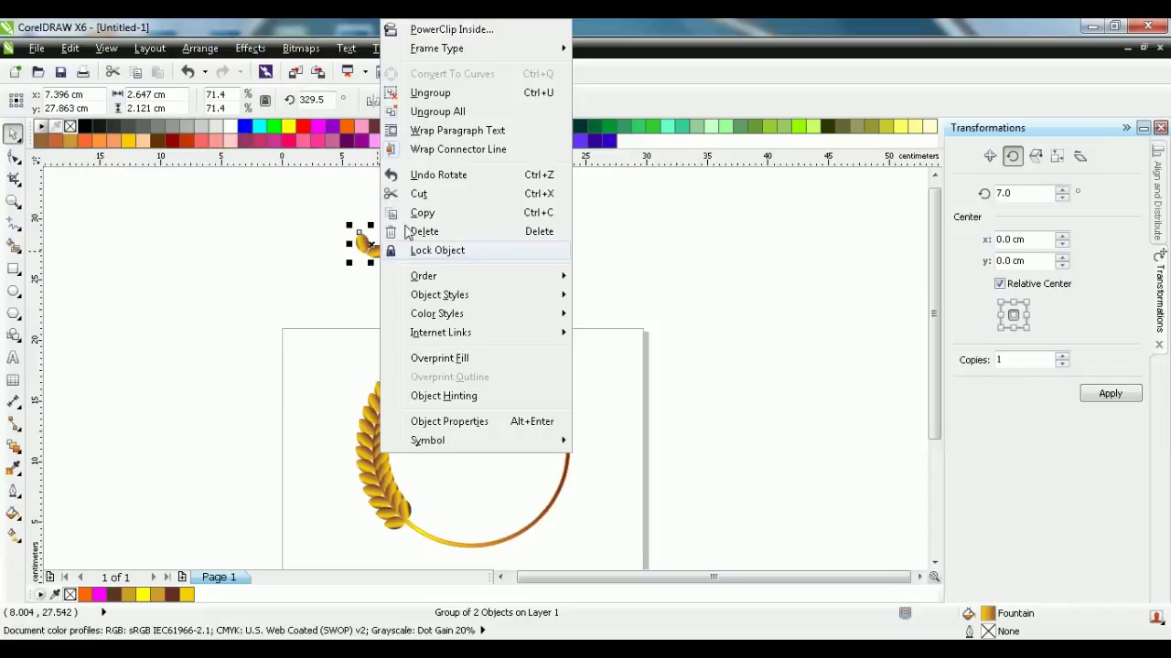
left_click(430, 92)
left_click(321, 265)
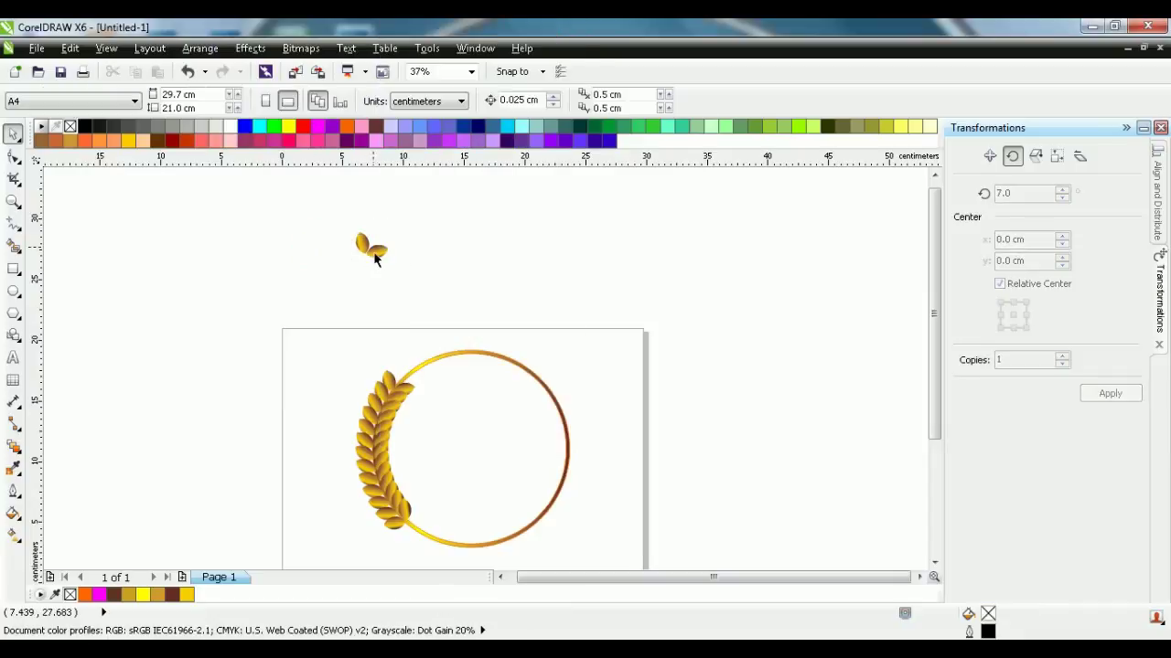
Move the right-hand loose petal onto the ring just above the topmost petal pair, rotated to about 140.2 degrees
left_click(377, 251)
mouse_move(388, 265)
left_mouse_down()
mouse_move(425, 386)
mouse_move(439, 376)
mouse_move(424, 368)
left_mouse_up()
left_click(427, 385)
scroll(429, 371, "up", 2)
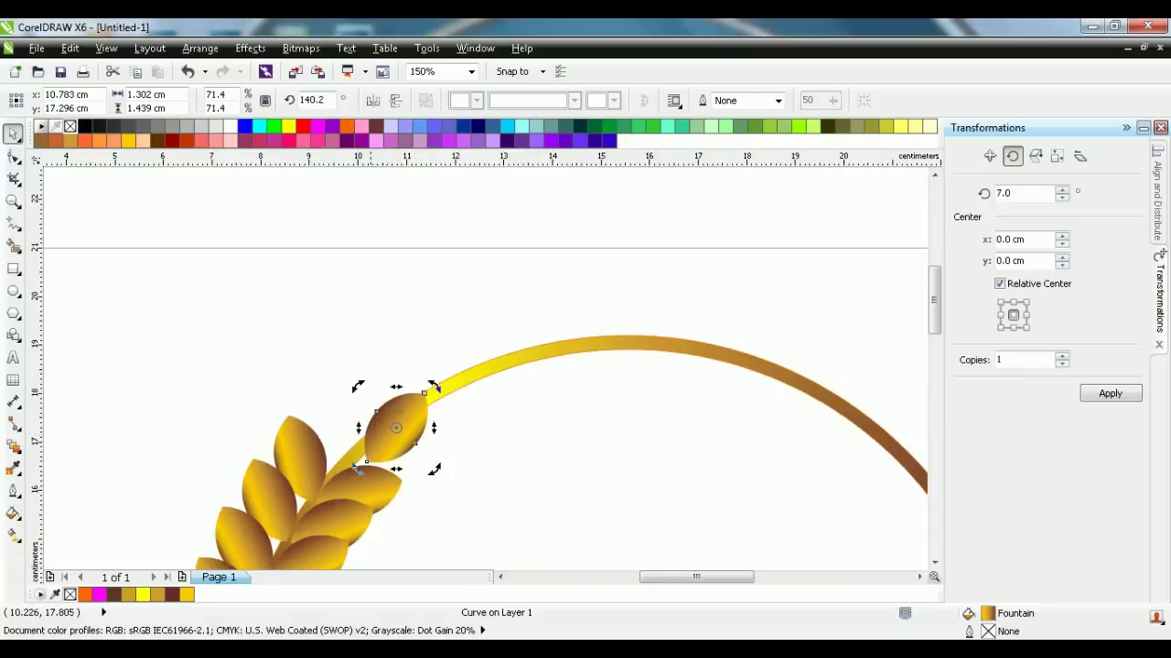
Shift the single end petal closer to the topmost petal pair, at about x 10.24 cm, y 17.24 cm
left_click(402, 437)
left_click_drag(405, 441, 382, 442)
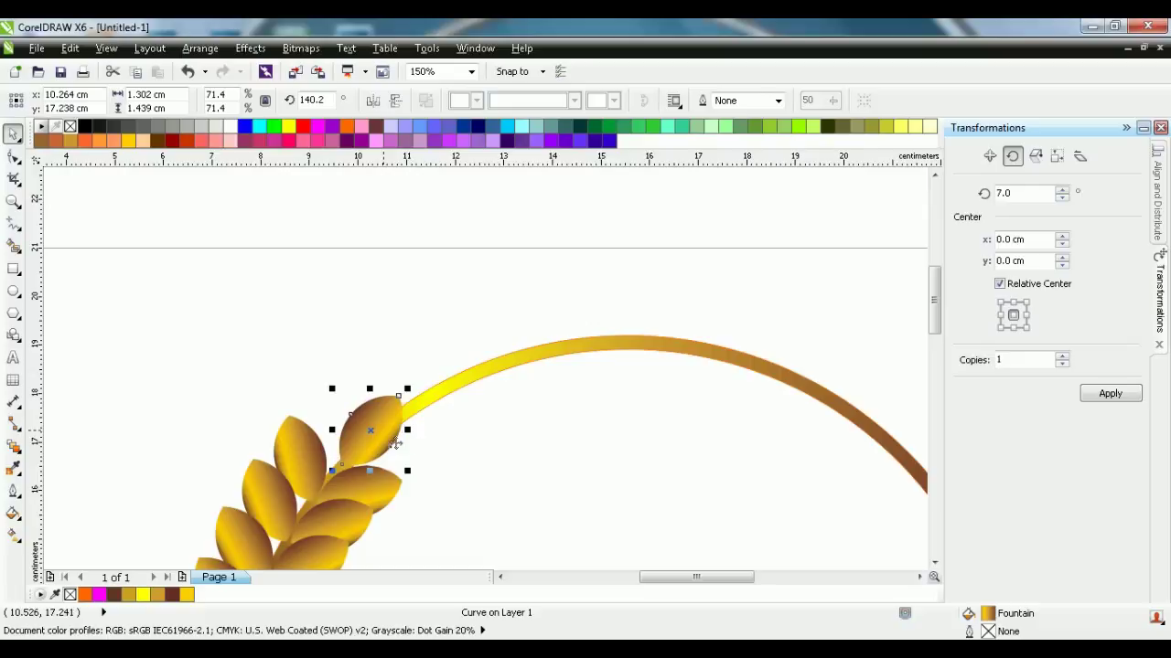
key("Left")
key("Right")
key("Right")
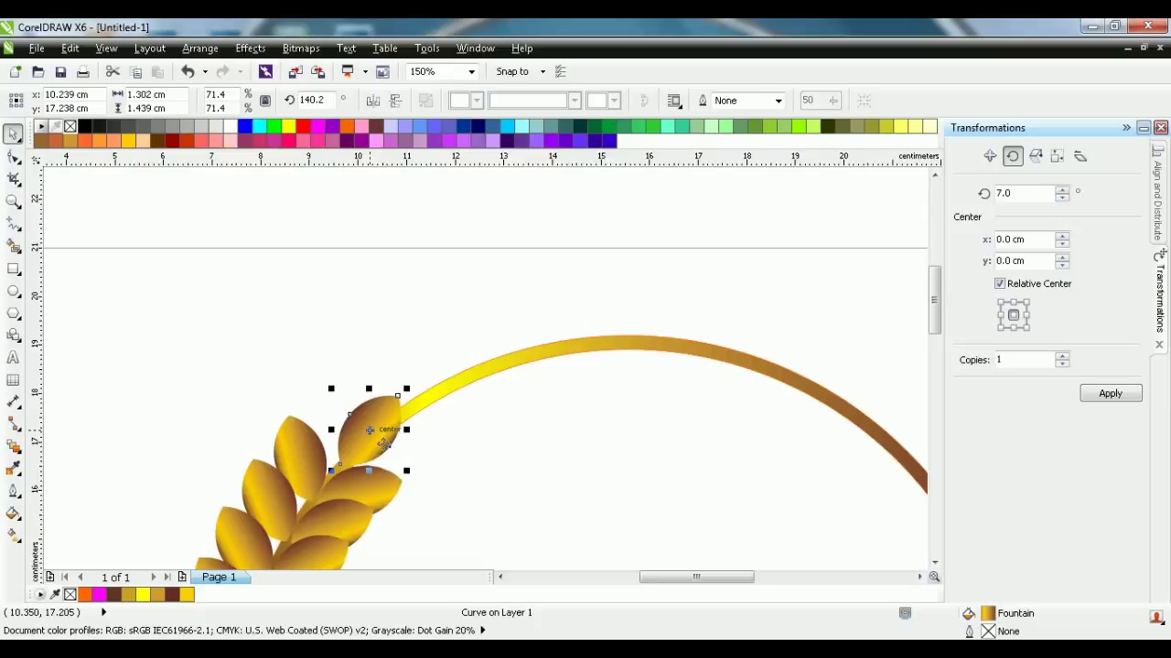
Rotate the single end petal about its center to about 143.1 degrees
left_click(386, 432)
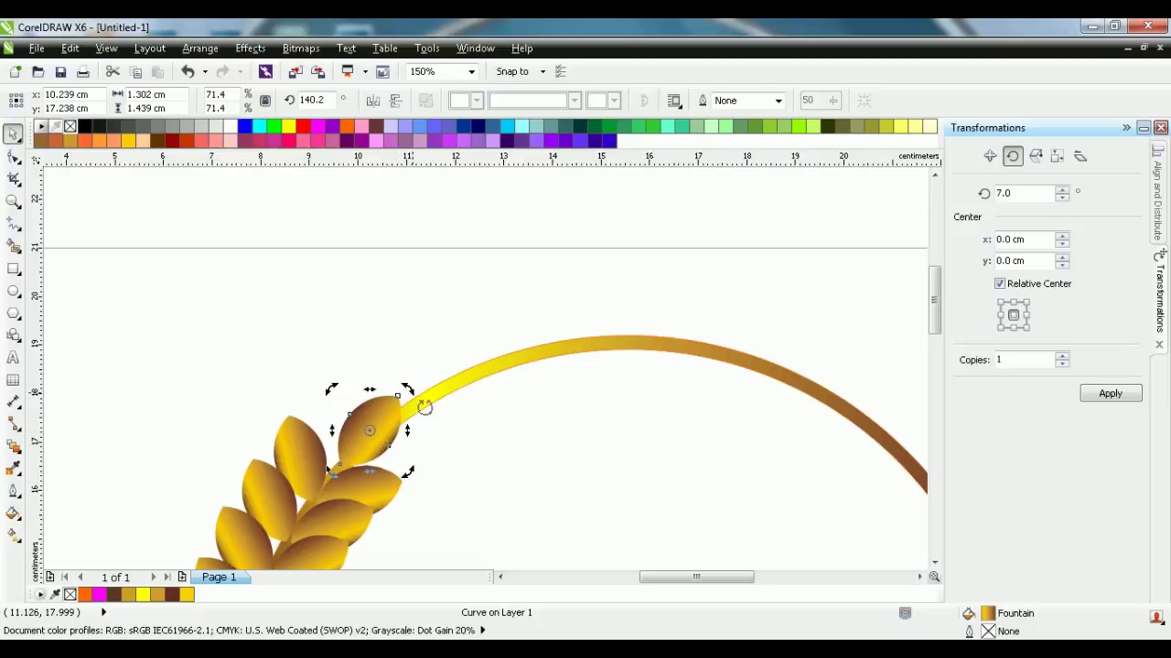
mouse_move(419, 400)
left_mouse_down()
mouse_move(431, 419)
mouse_move(399, 399)
left_mouse_up()
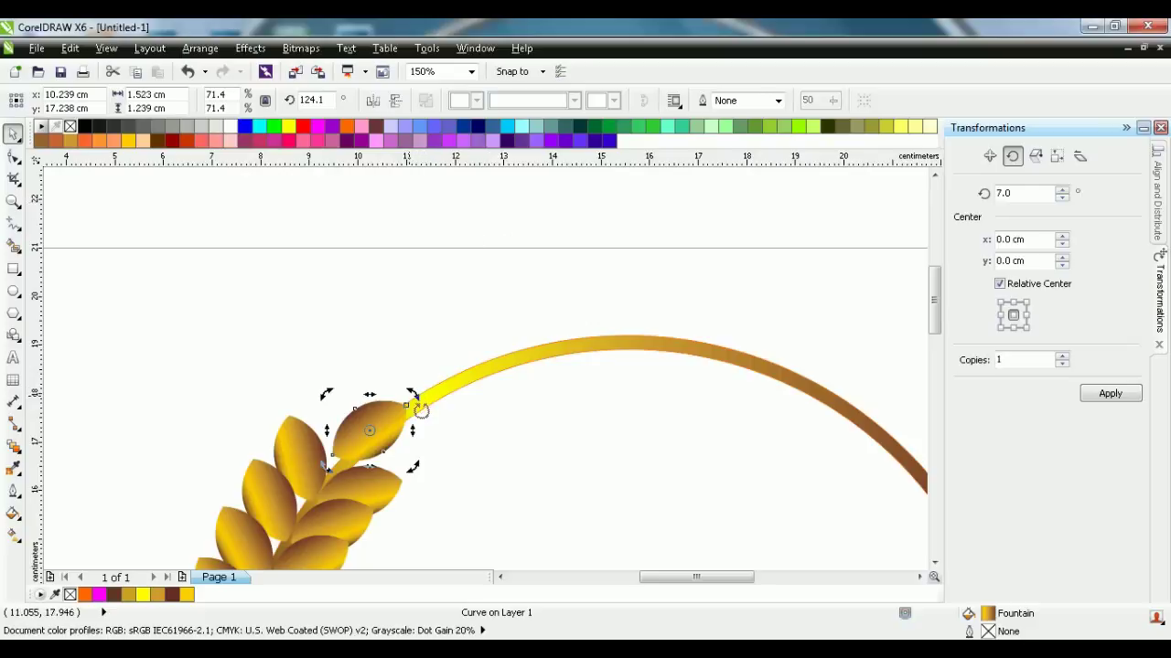
left_click_drag(419, 411, 407, 400)
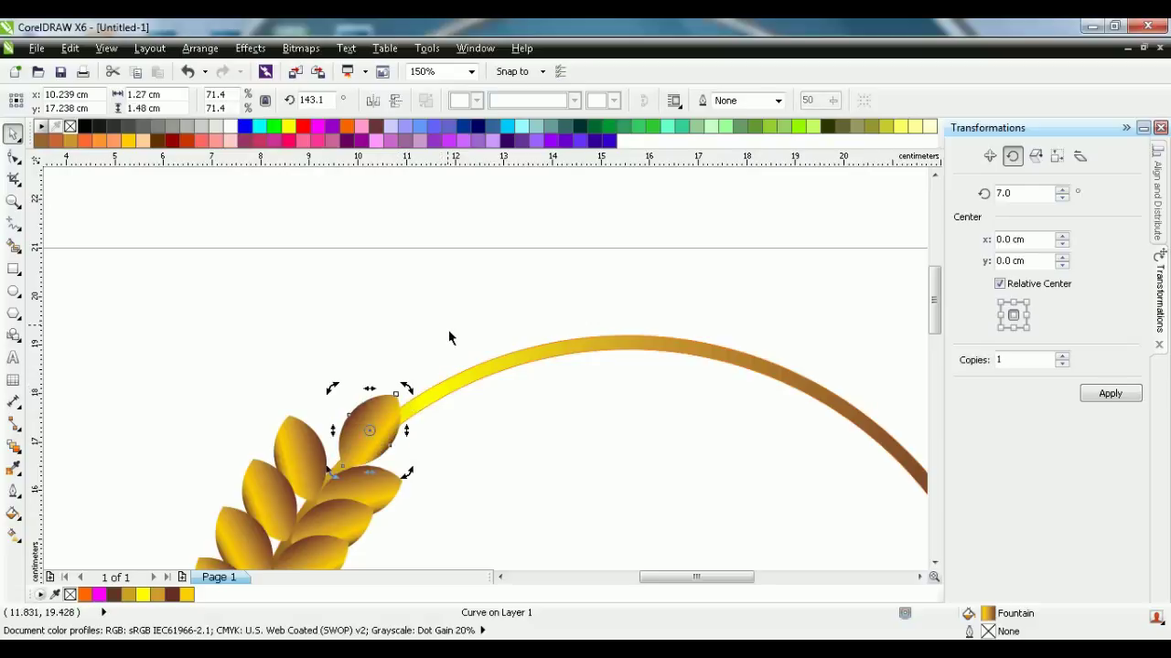
scroll(448, 338, "down", 4)
left_click(295, 362)
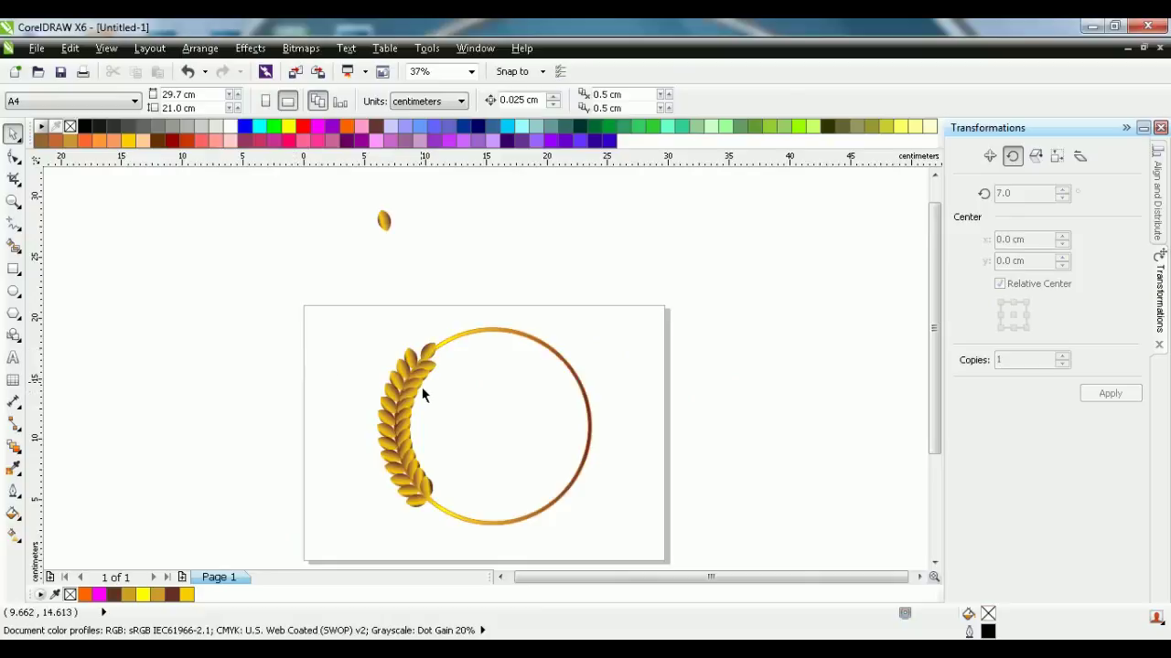
Move the end petal to about x 9.94 cm, y 17.08 cm, and rotate it to about 134.6 degrees
scroll(421, 387, "up", 2)
scroll(421, 389, "up", 2)
left_click(448, 266)
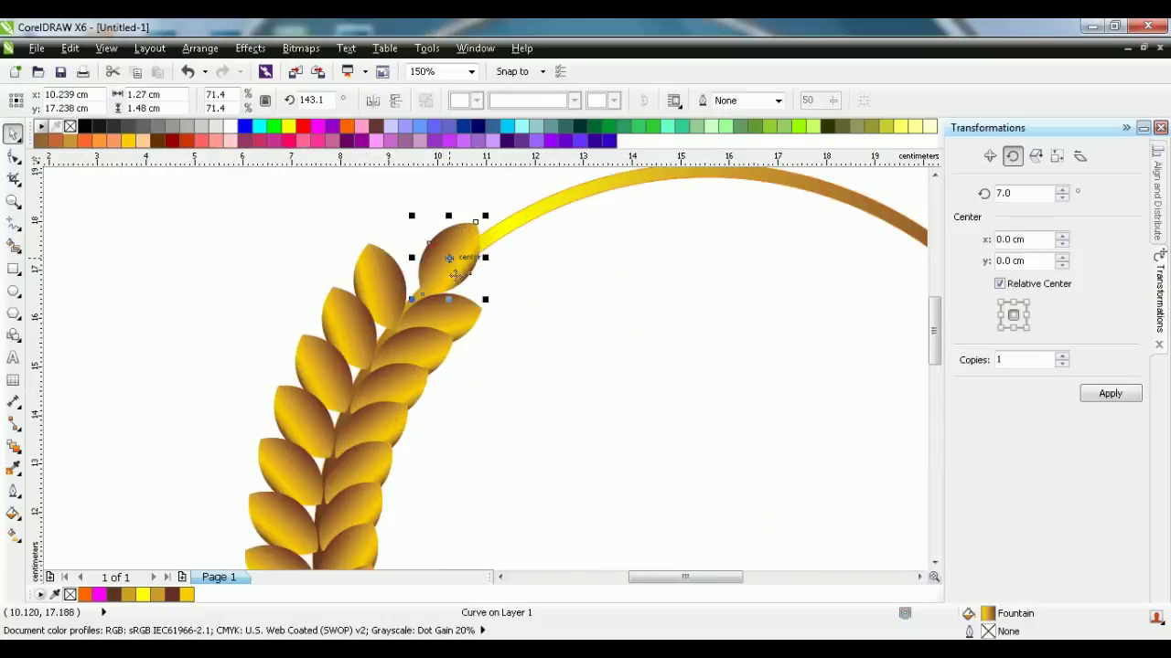
left_click_drag(454, 275, 448, 277)
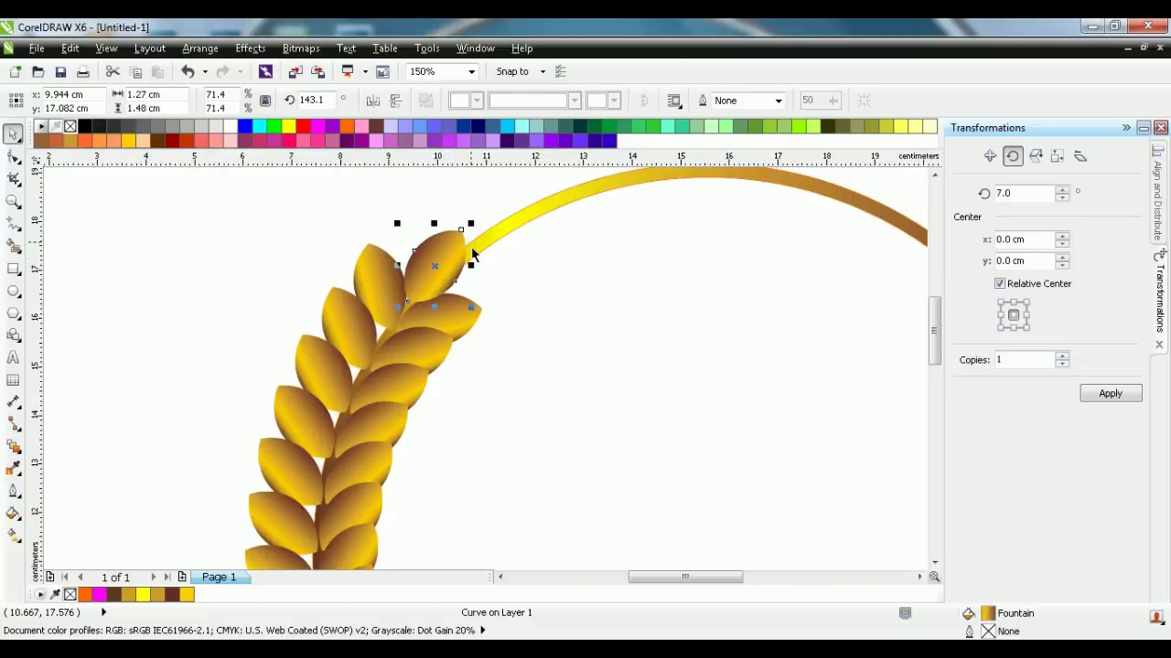
left_click(453, 270)
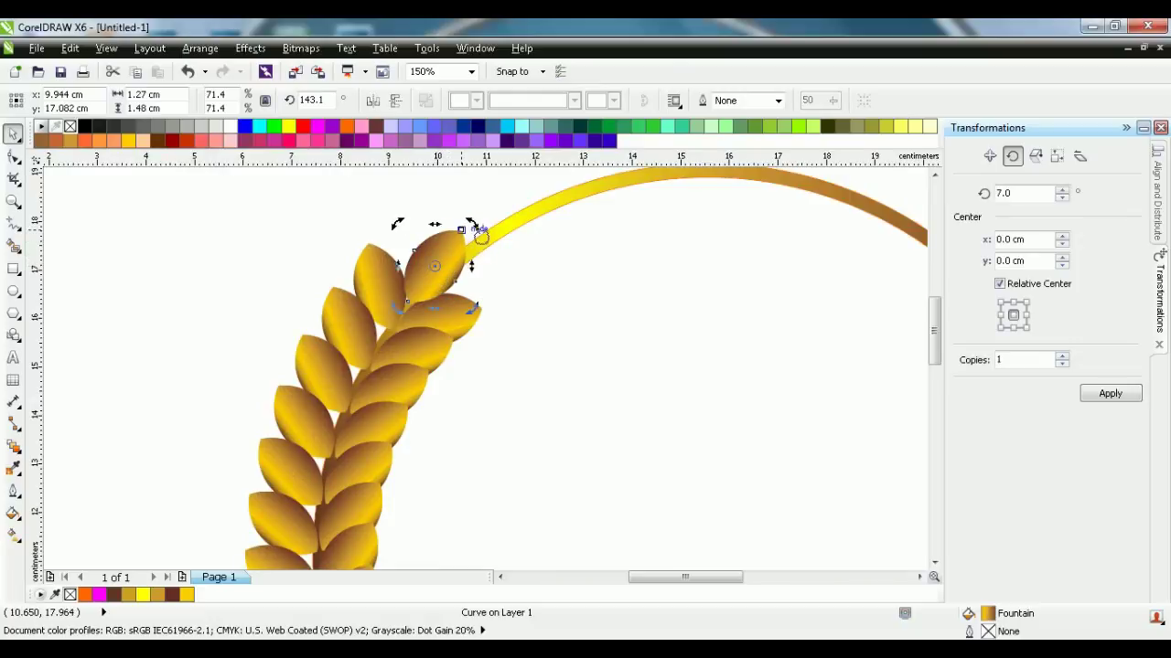
left_click_drag(472, 229, 486, 247)
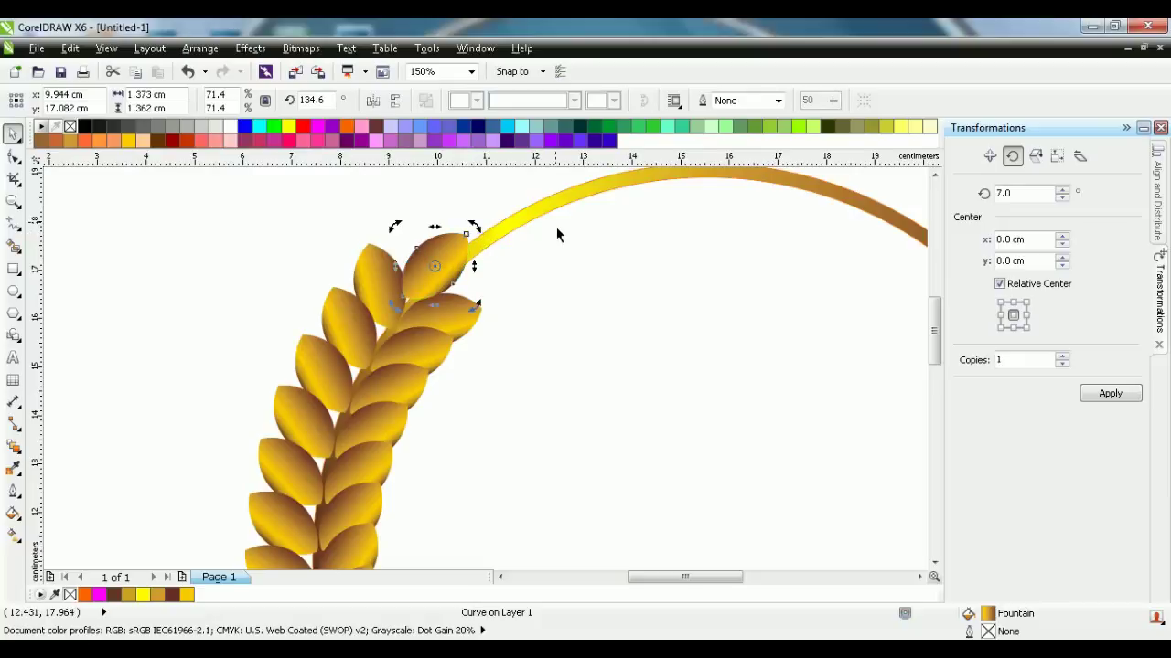
left_click(194, 258)
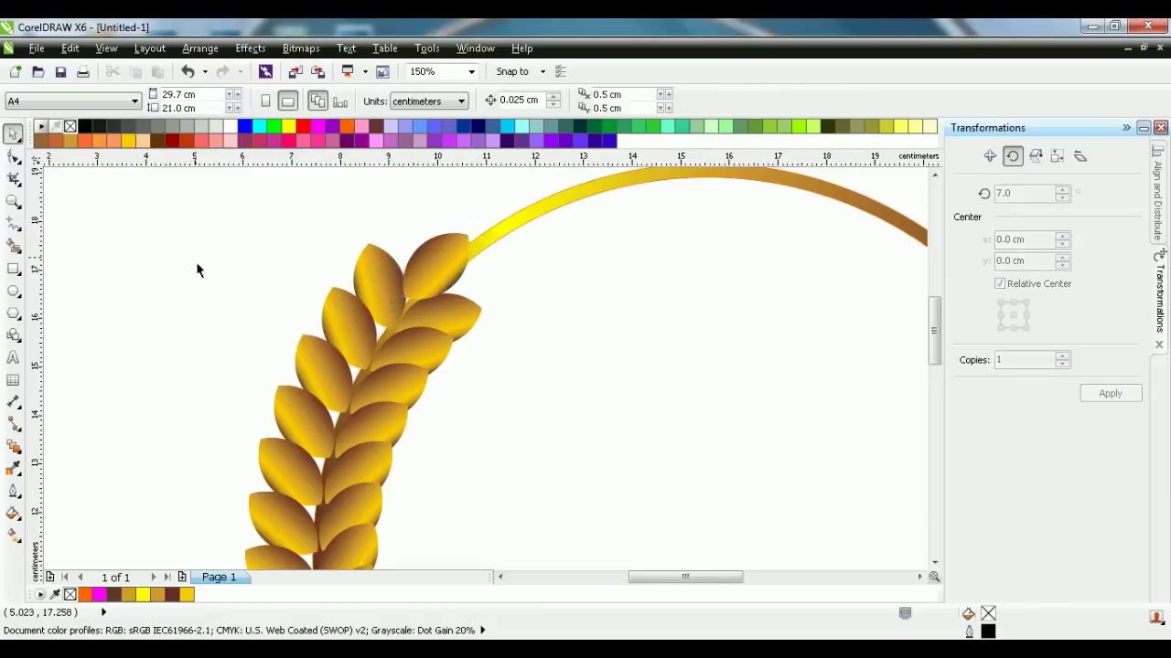
scroll(196, 270, "down", 4)
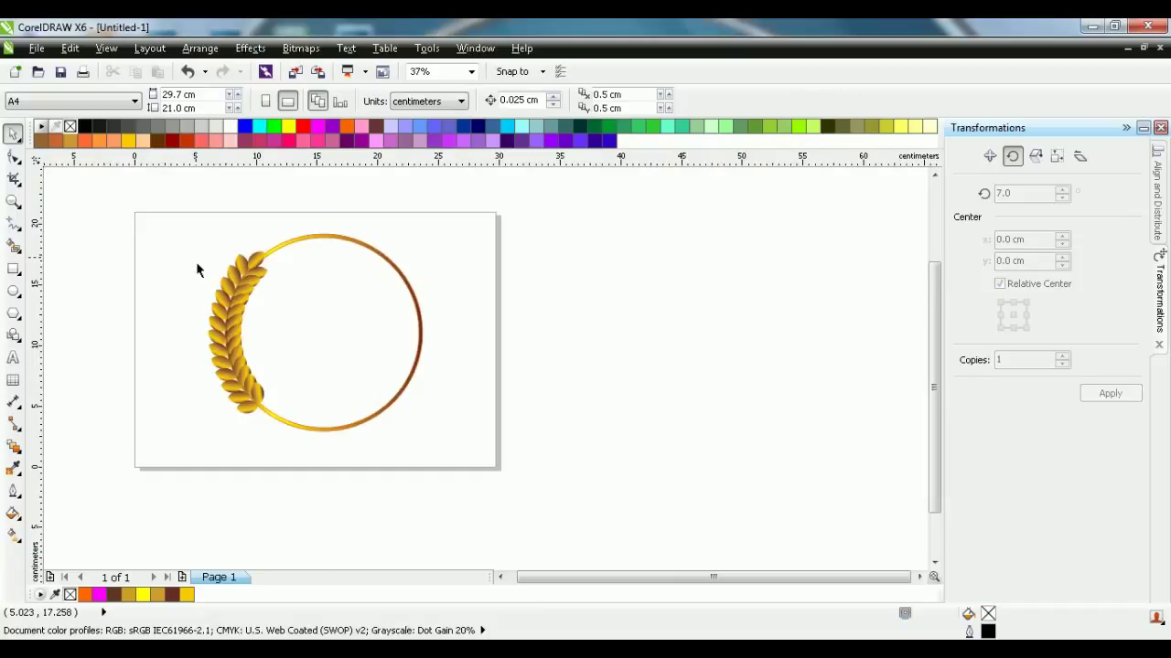
Make a horizontally mirrored copy of the left petal branch and place it on the ring's right side, at about x 22.22 cm, y 10.42 cm
left_click(252, 270)
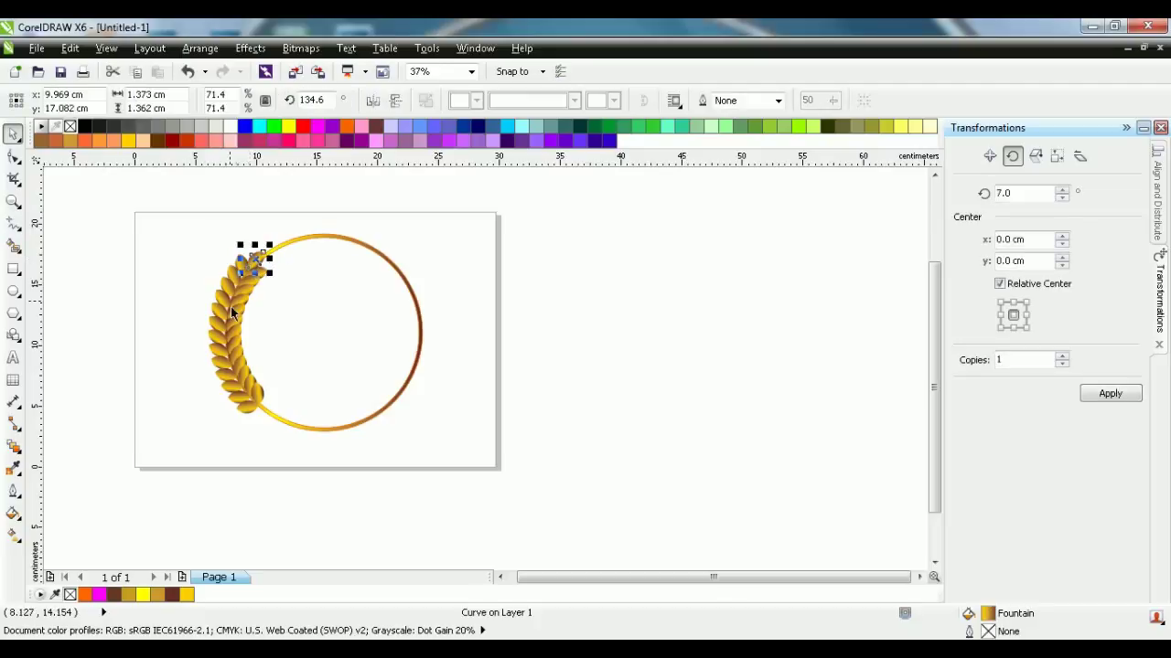
left_click(181, 249)
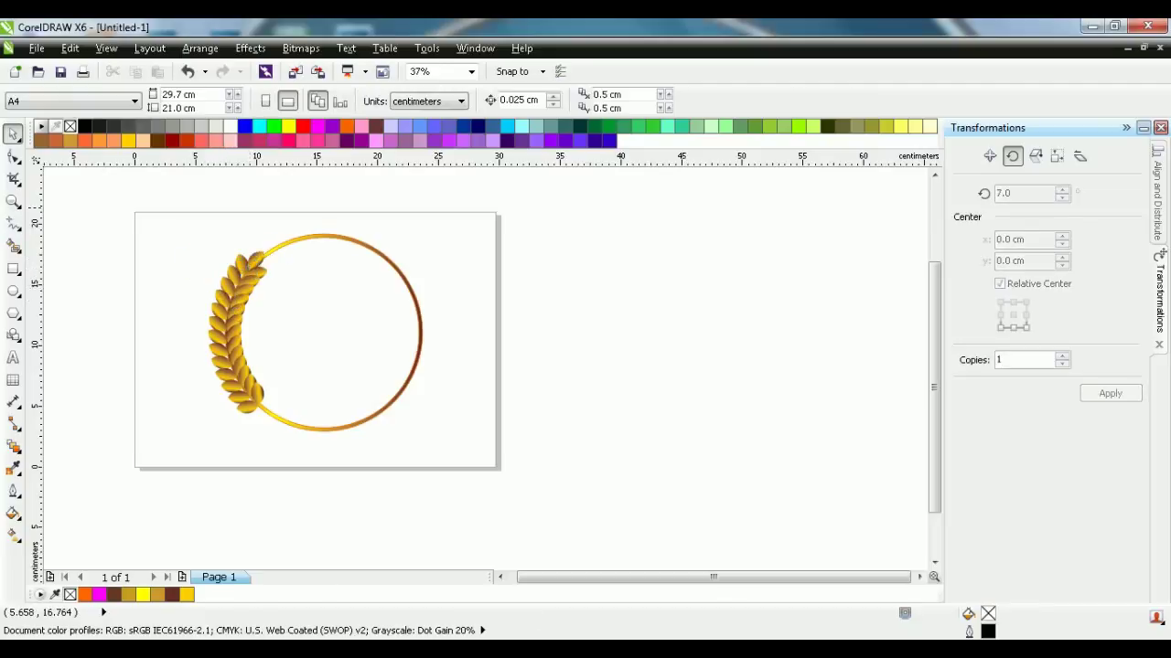
left_click_drag(175, 227, 285, 439)
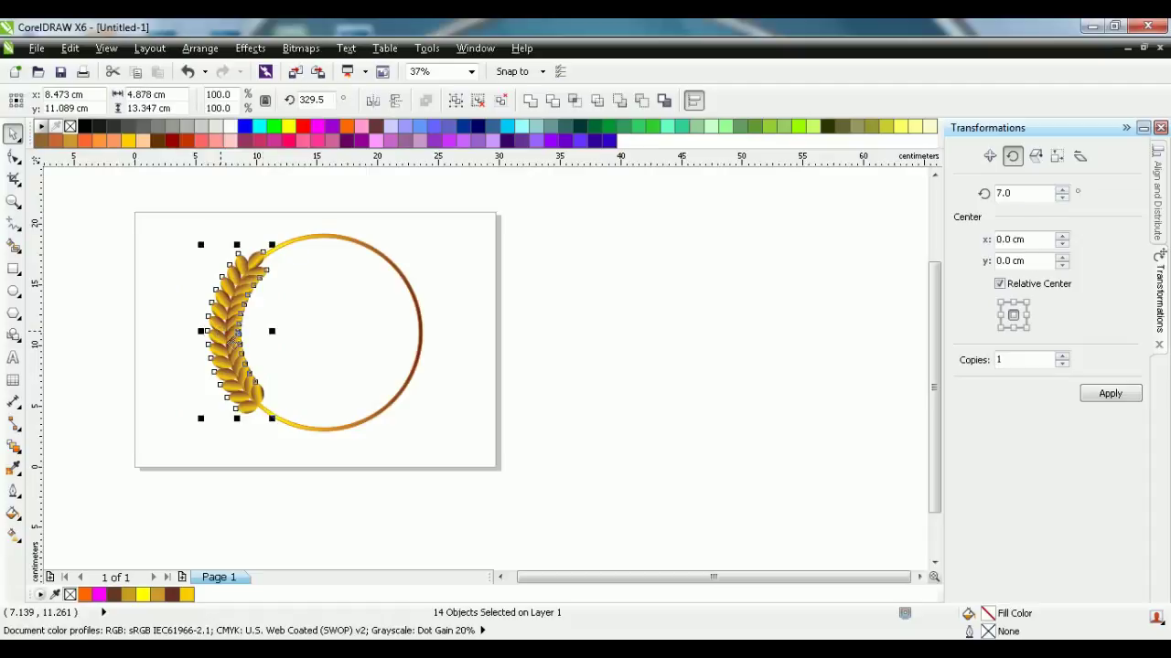
left_click(372, 100)
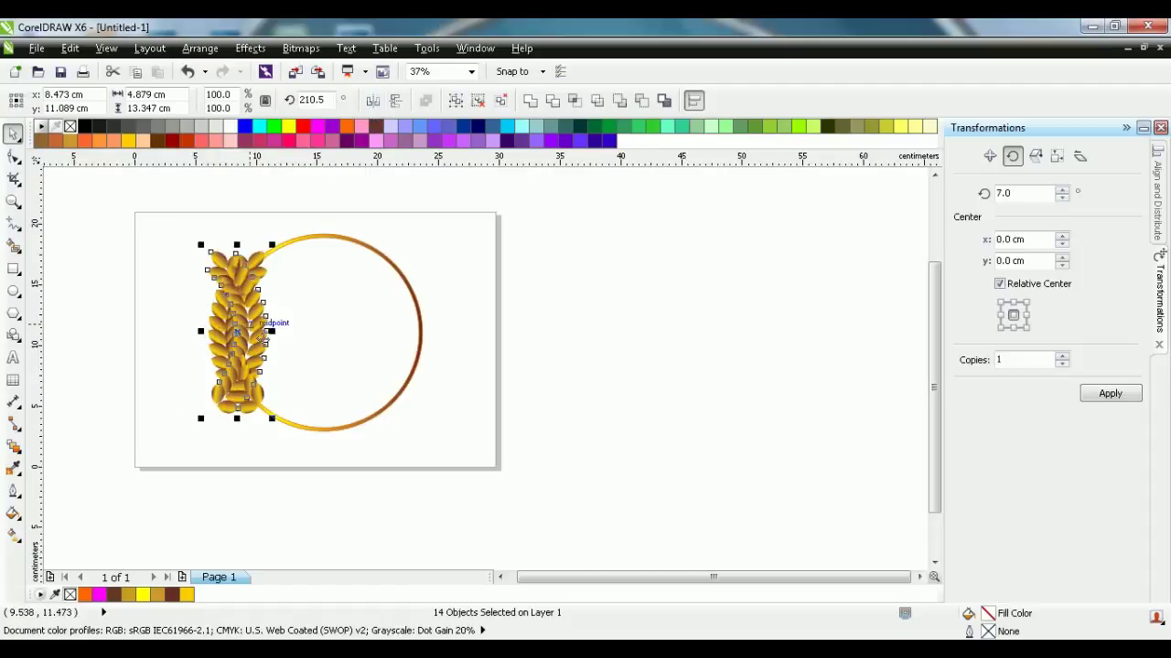
left_click_drag(271, 329, 432, 347)
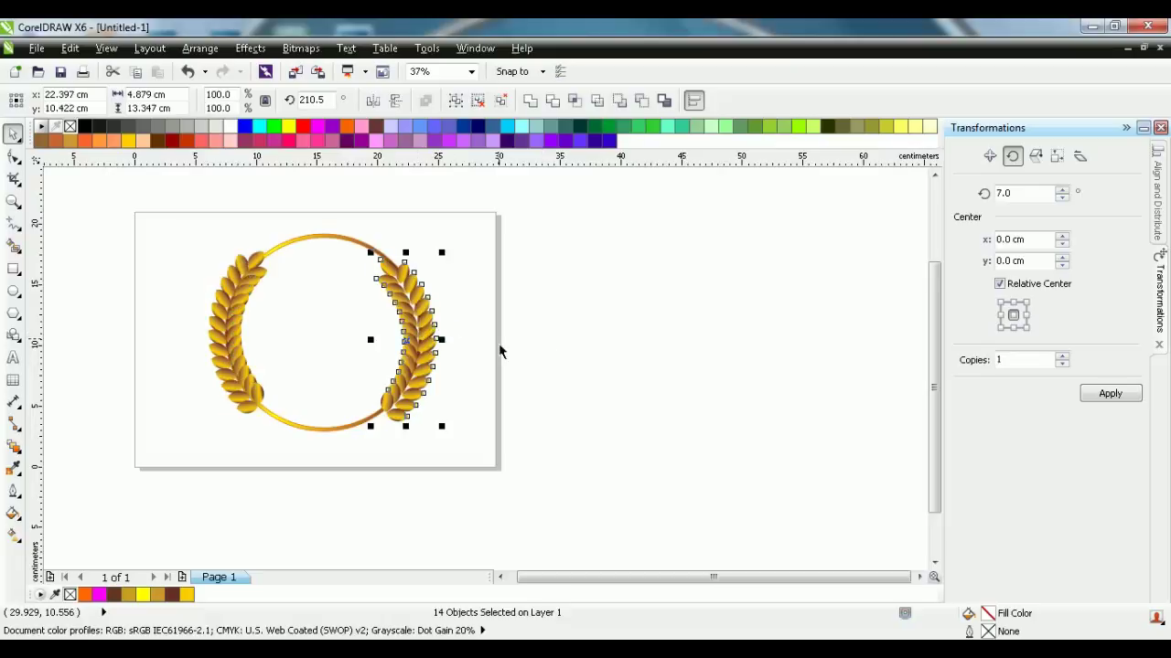
key("Left")
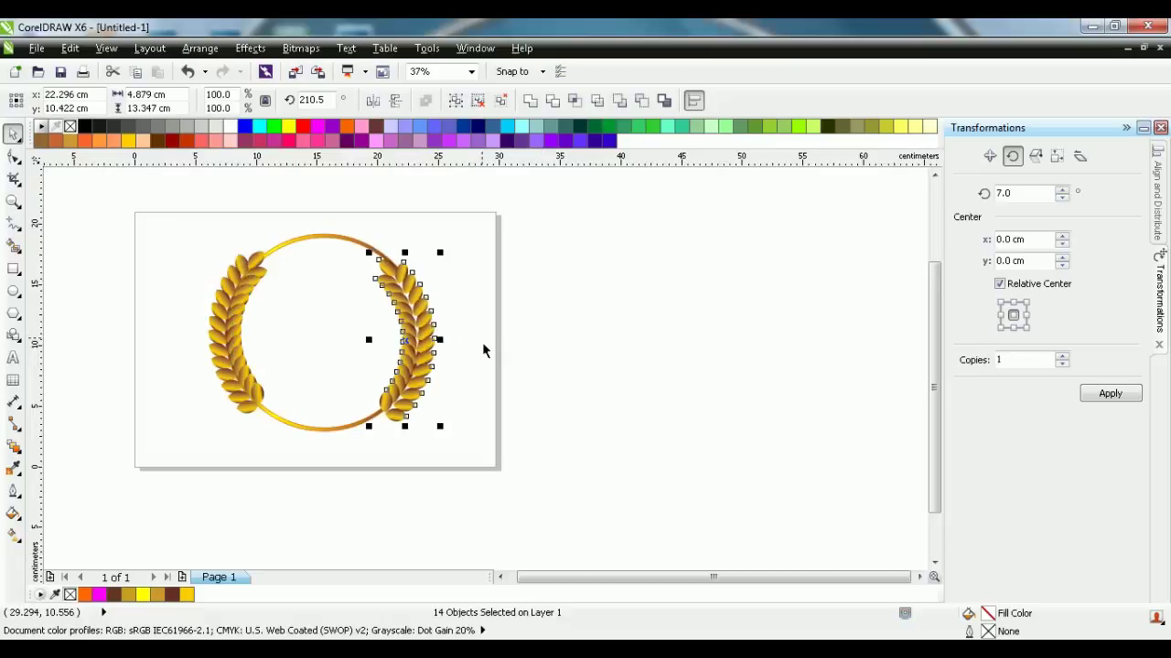
key("Left")
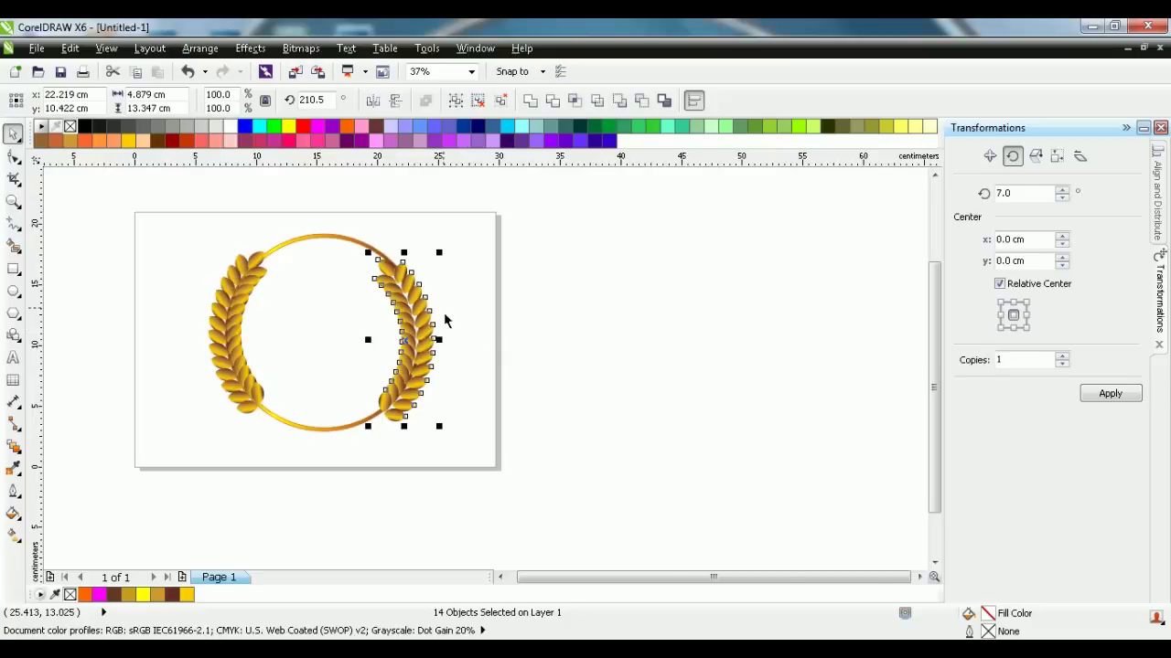
Shift the mirrored branch outward along the ring to about x 22.92 cm, y 10.12 cm
scroll(444, 319, "up", 4)
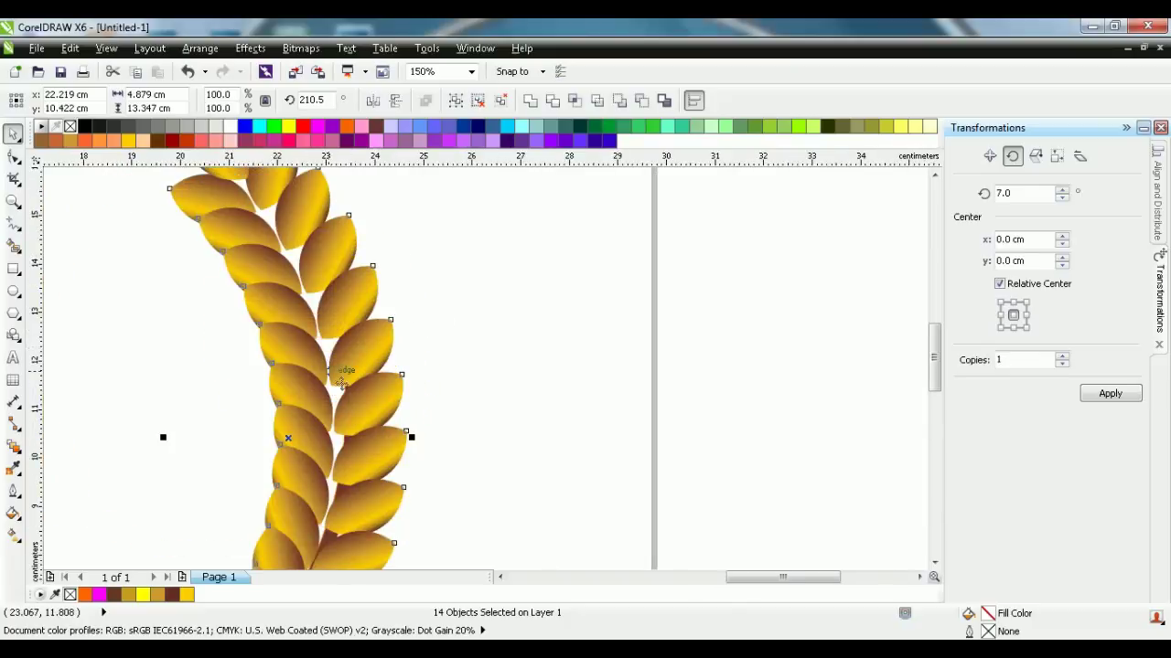
left_click_drag(339, 379, 364, 393)
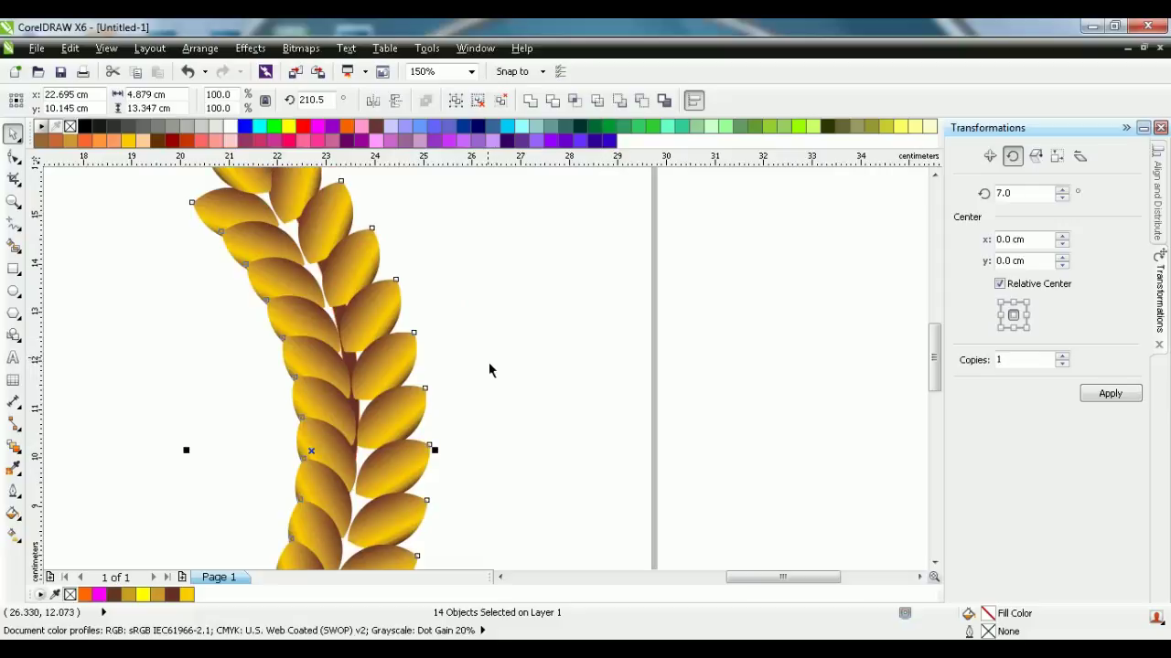
key("Right")
key("Right")
key("Right")
key("Right")
key("Right")
key("Right")
key("Right")
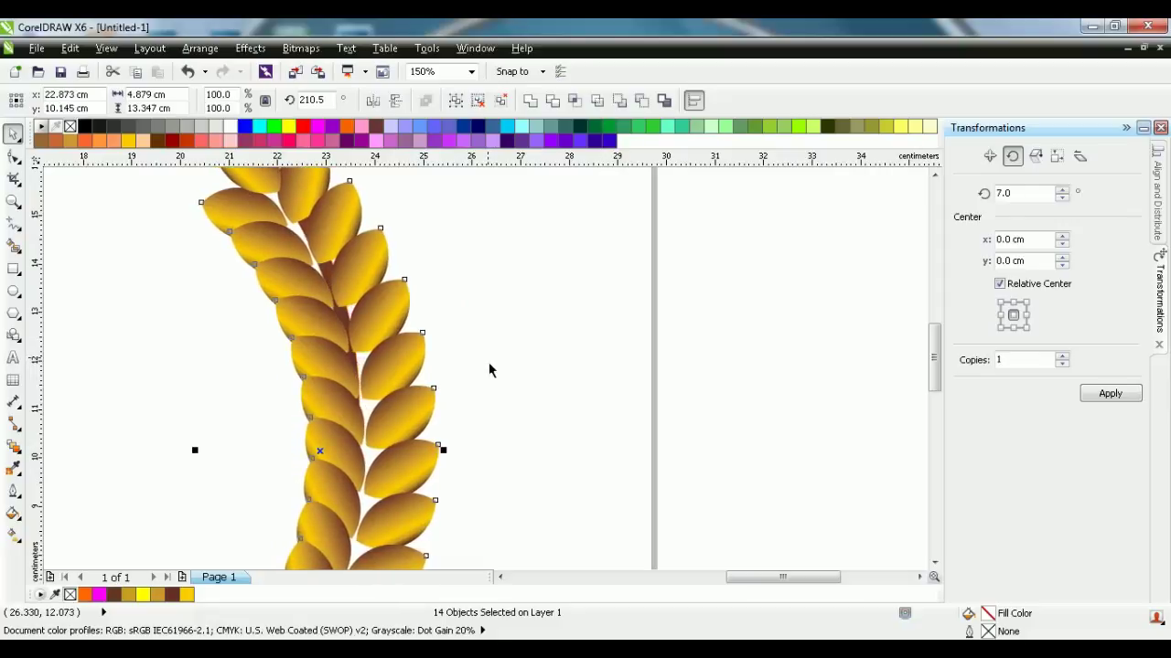
key("Right")
key("Right")
key("Down")
Move the mirrored branch back inward and slightly up, to about x 22.34 cm, y 10.45 cm
scroll(489, 370, "down", 5)
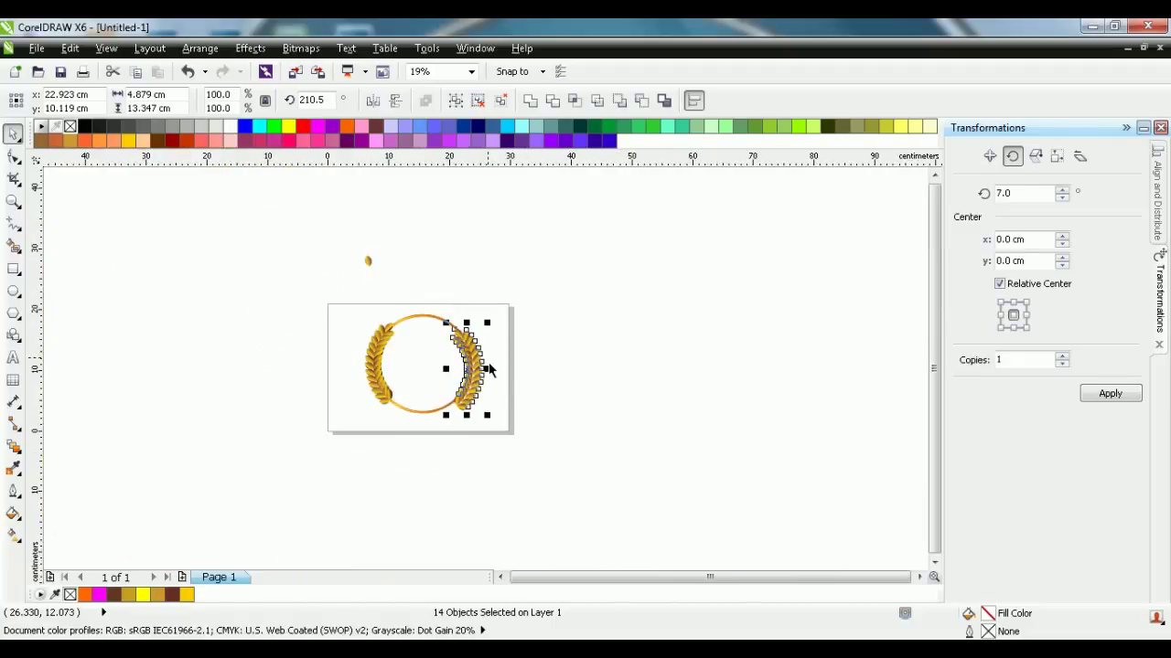
left_click_drag(481, 387, 478, 385)
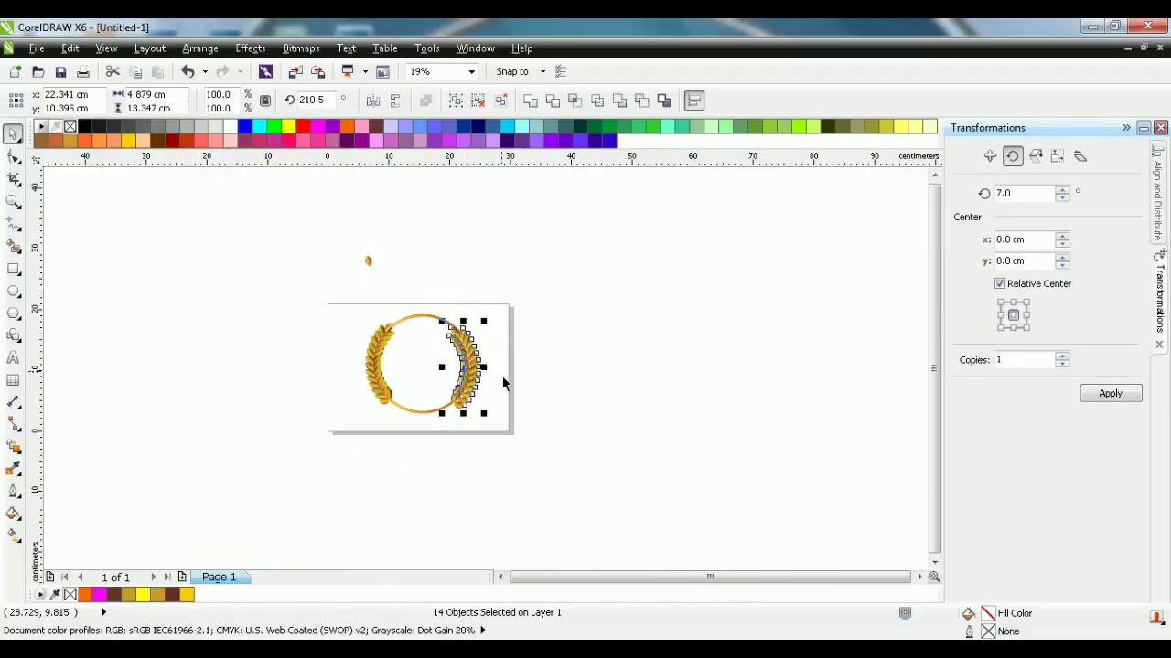
key("Down")
key("Up")
key("Up")
key("Up")
key("Up")
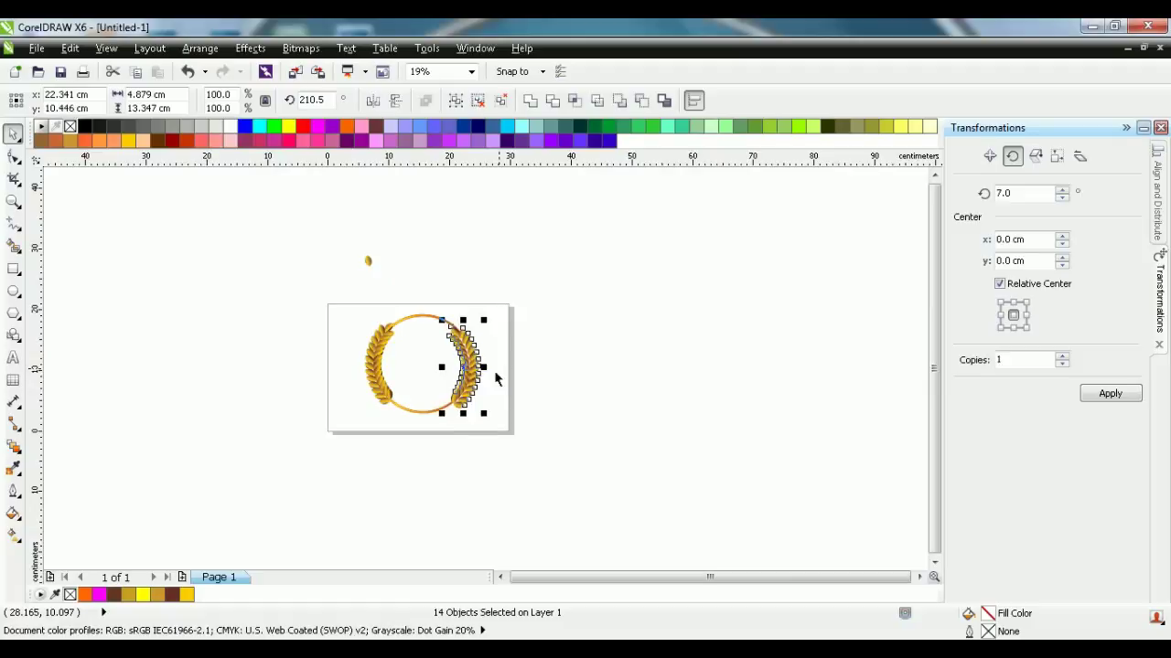
Nudge the mirrored branch right to about x 22.65 cm so its petals are centered over the ring line
scroll(462, 365, "up", 5)
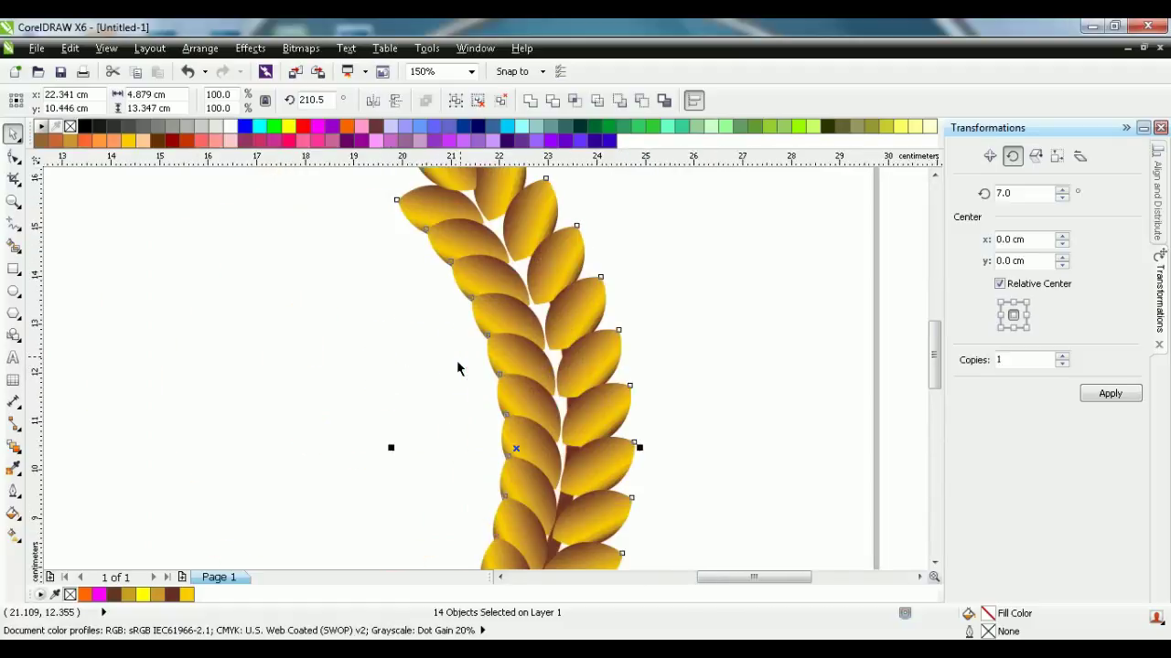
key("Right")
key("Right")
key("Right")
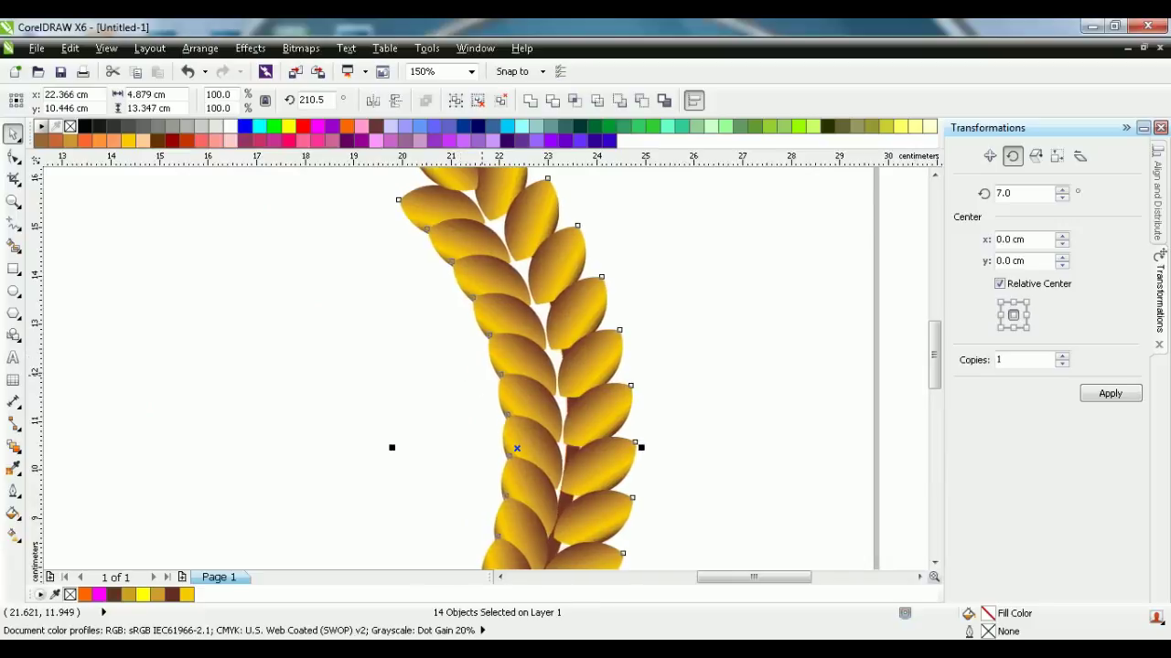
key("Right")
key("Right")
key("Right")
key("Right")
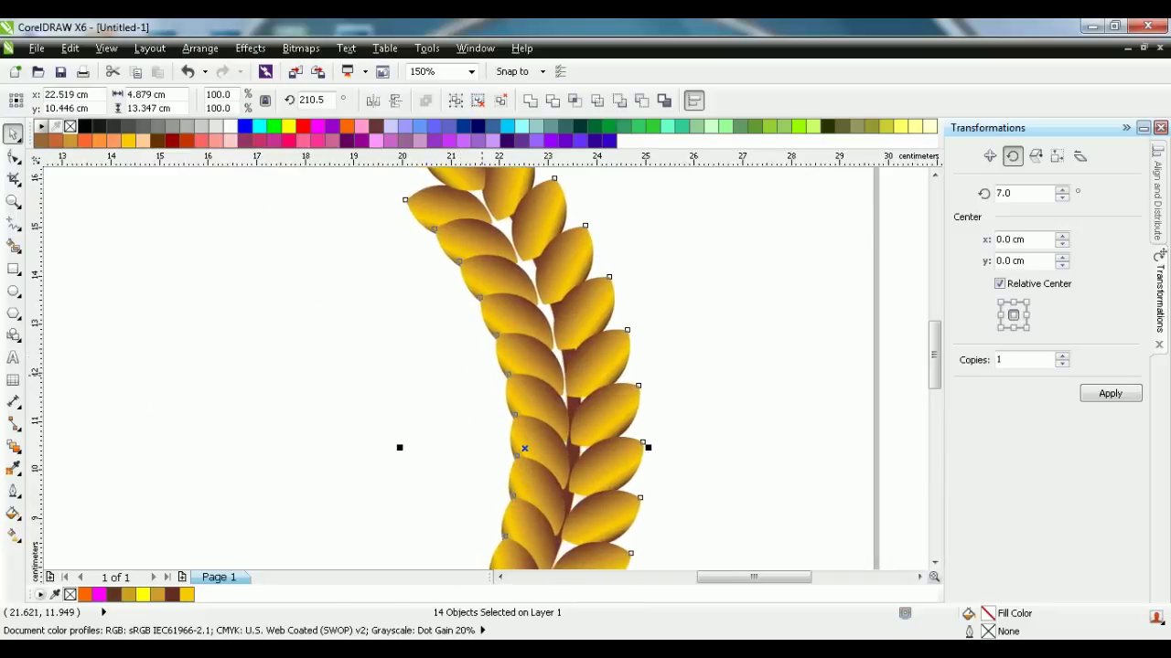
key("Right")
key("Right")
key("Right")
key("Right")
key("Right")
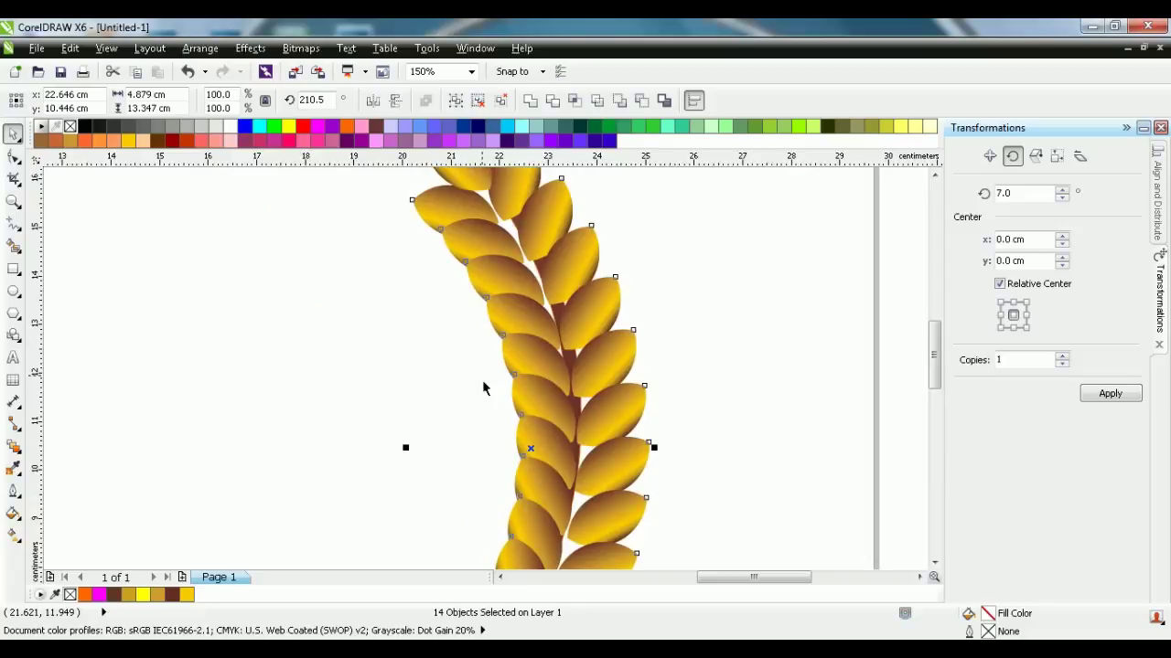
Add a horizontal guideline at about y 17.66 cm, level with the tip of the left branch
scroll(485, 387, "down", 2)
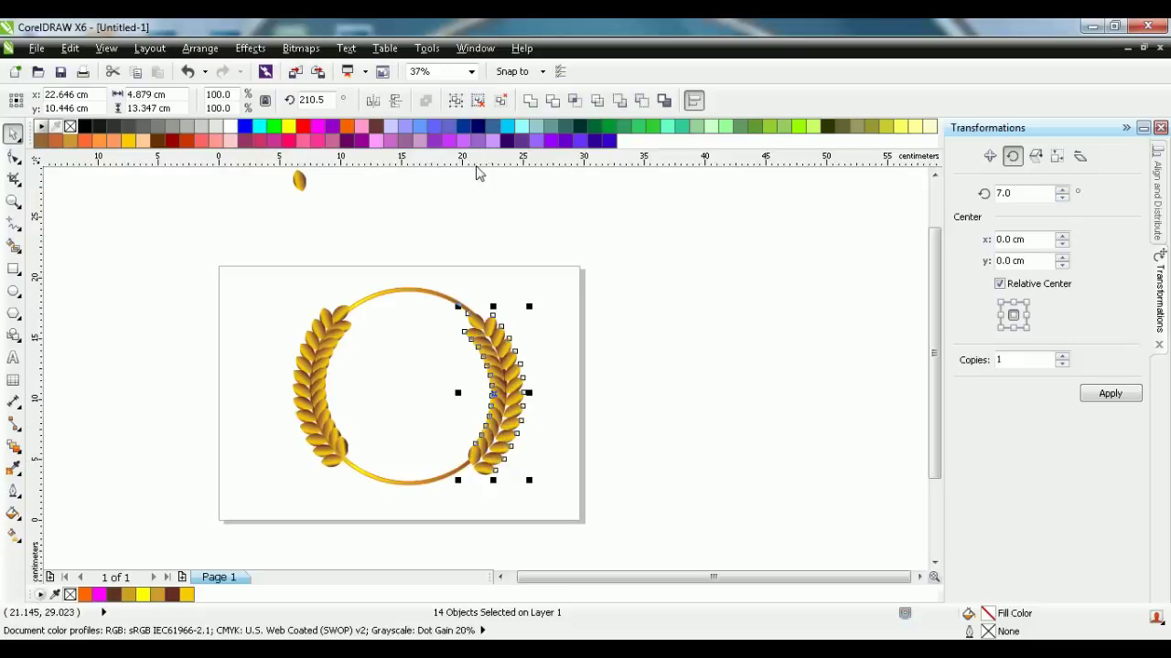
left_click_drag(480, 160, 486, 307)
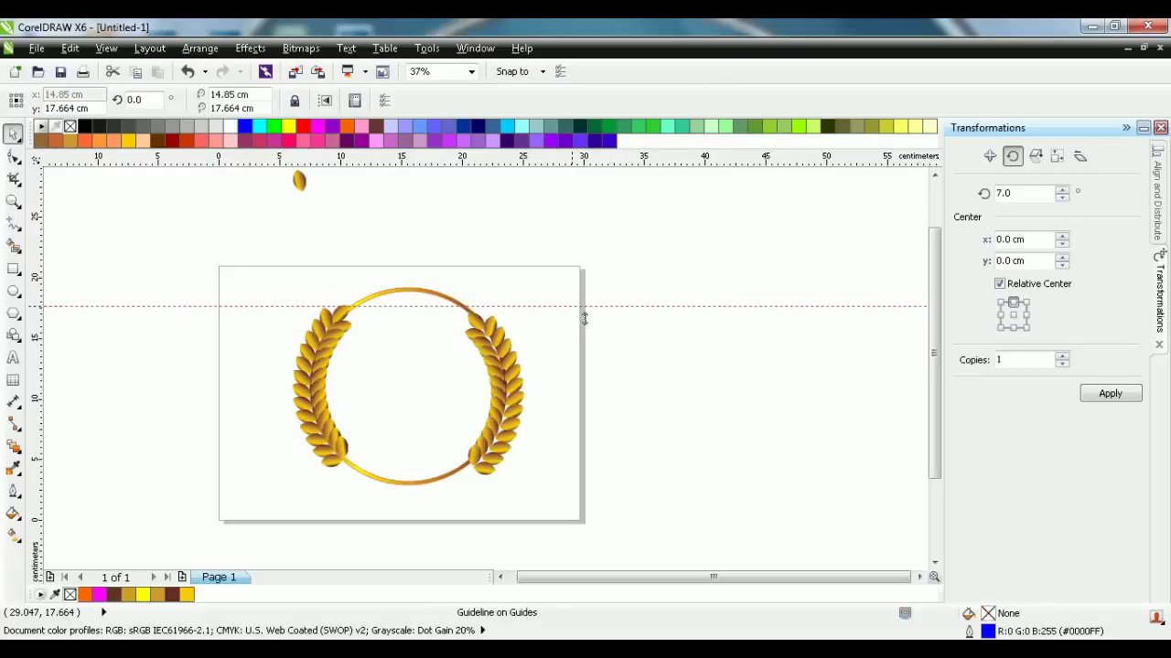
left_click(502, 399)
left_click(536, 367)
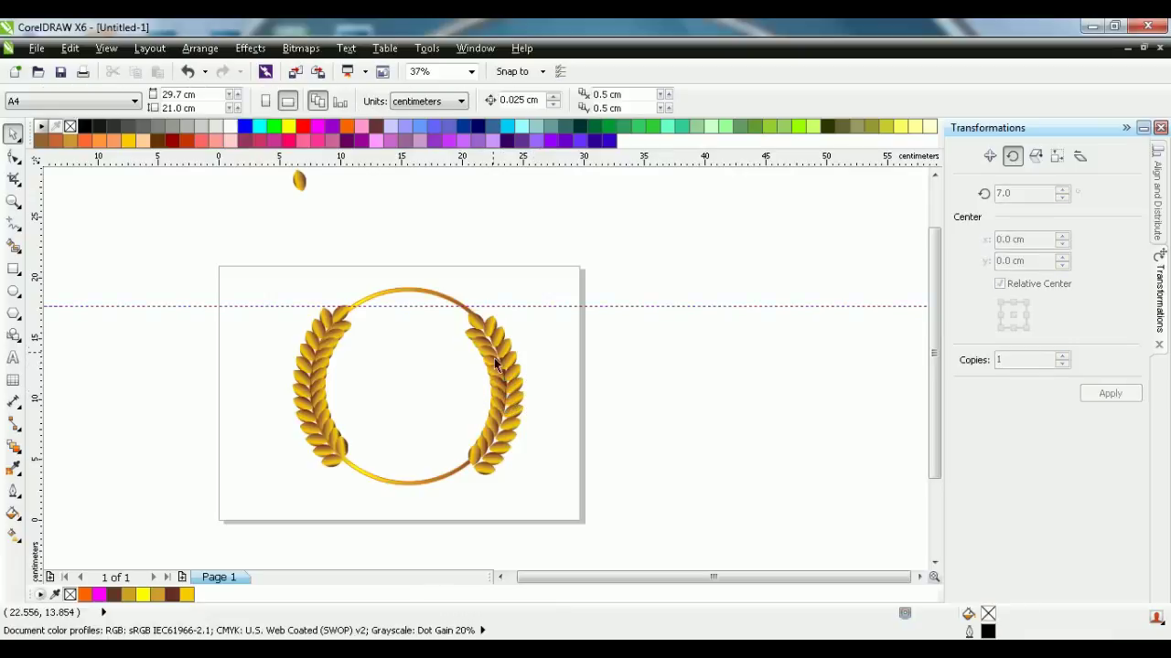
Raise the whole right branch to about x 22.54 cm, y 10.83 cm, aligning its tip with the guideline
left_click_drag(416, 273, 572, 489)
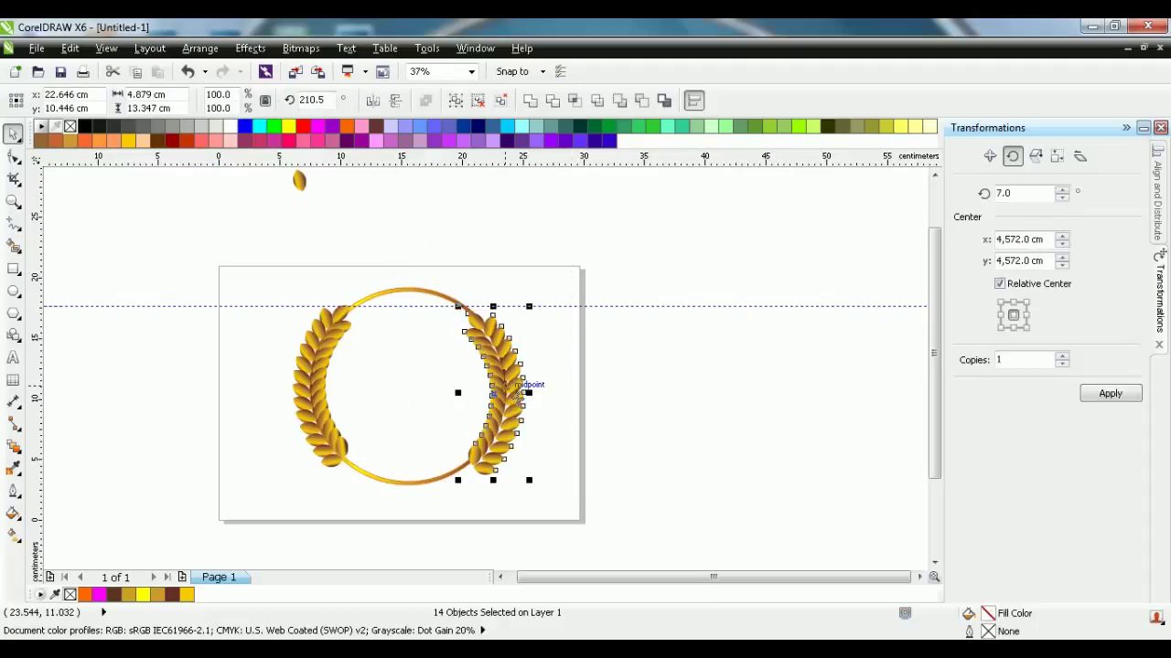
left_click_drag(517, 395, 516, 397)
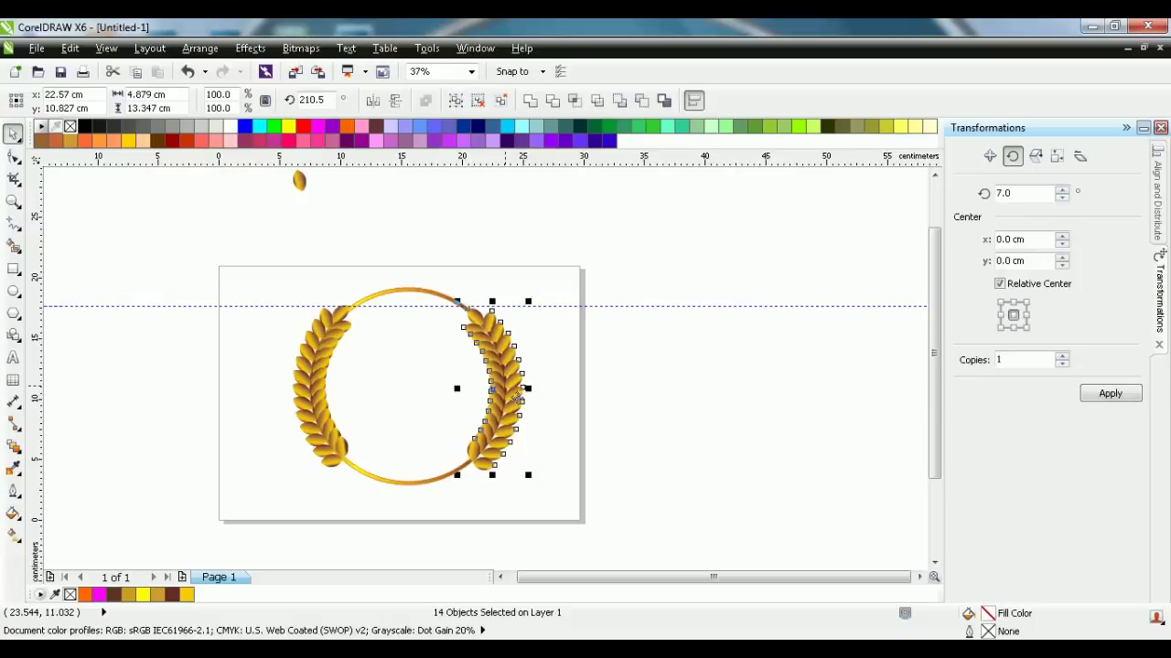
left_click(253, 336)
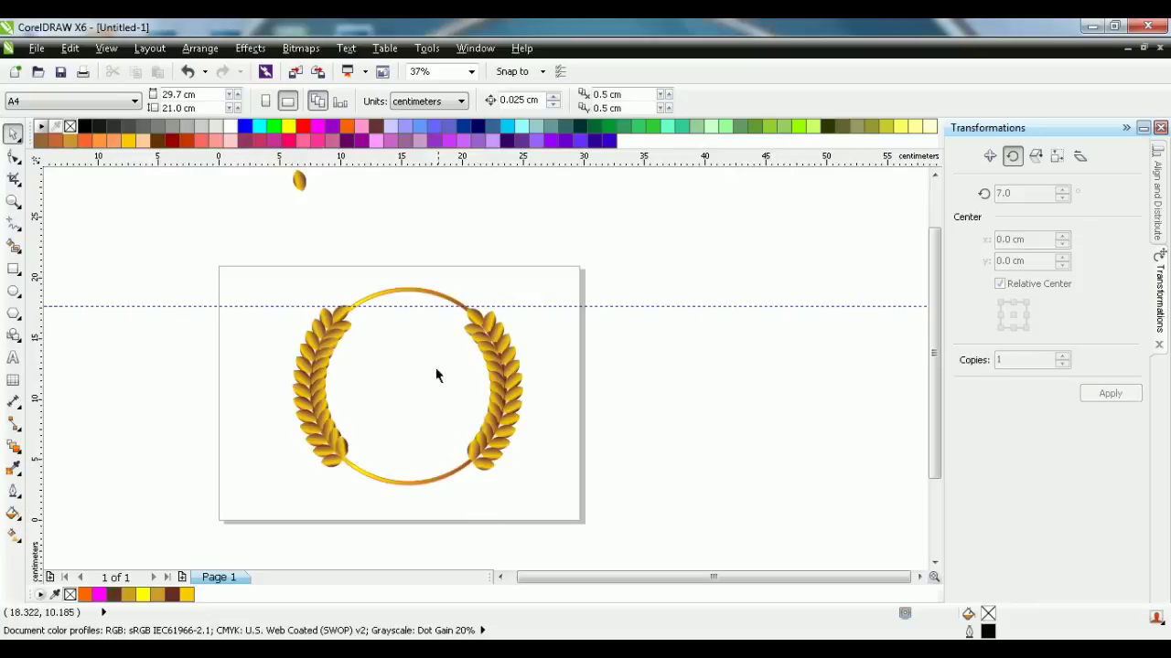
left_click_drag(426, 309, 539, 484)
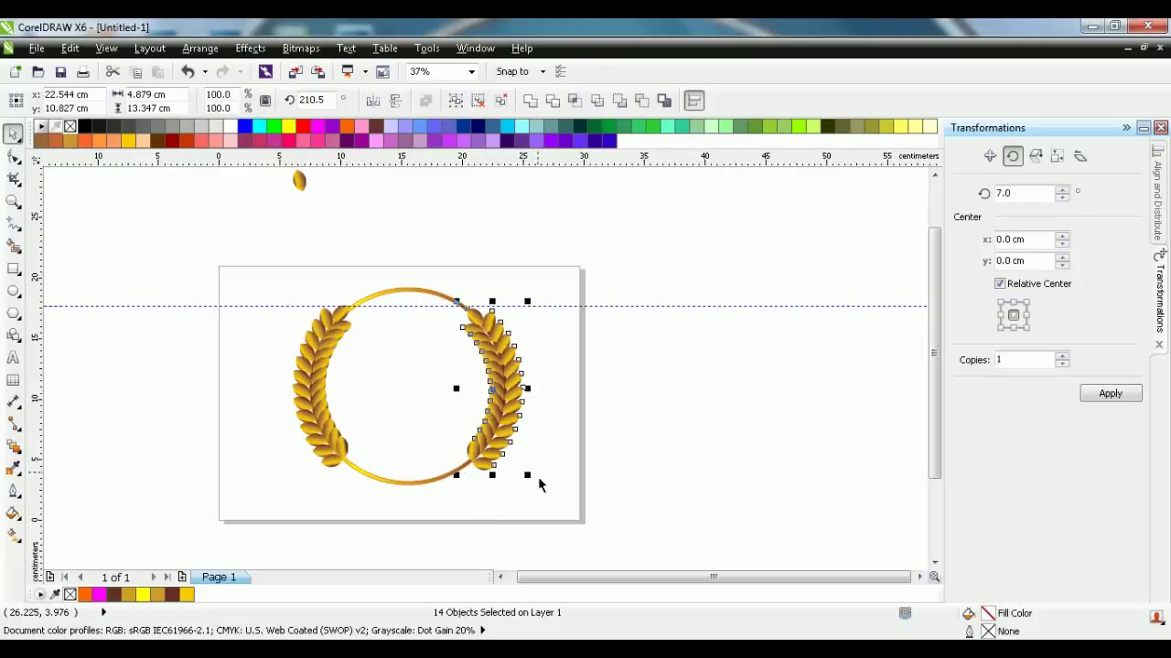
left_click_drag(491, 430, 490, 430)
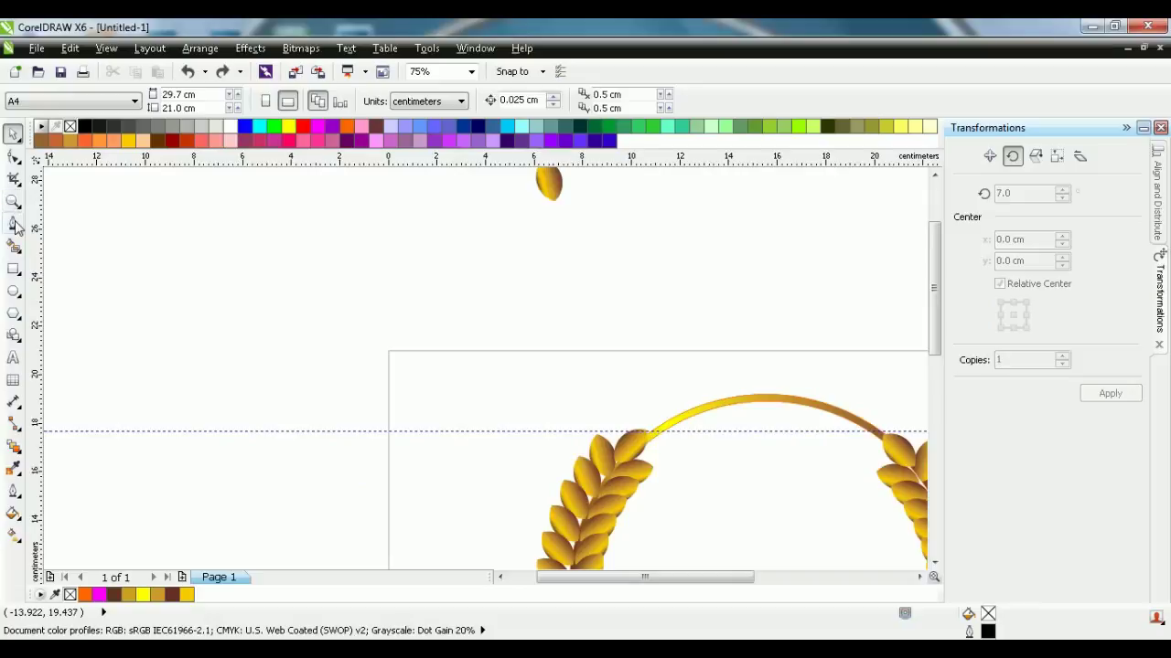
Draw a closed straight-sided Pen tool outline, about 12.03 by 8.78 cm, around the ring's top arc between the two branch tips
left_click(14, 224)
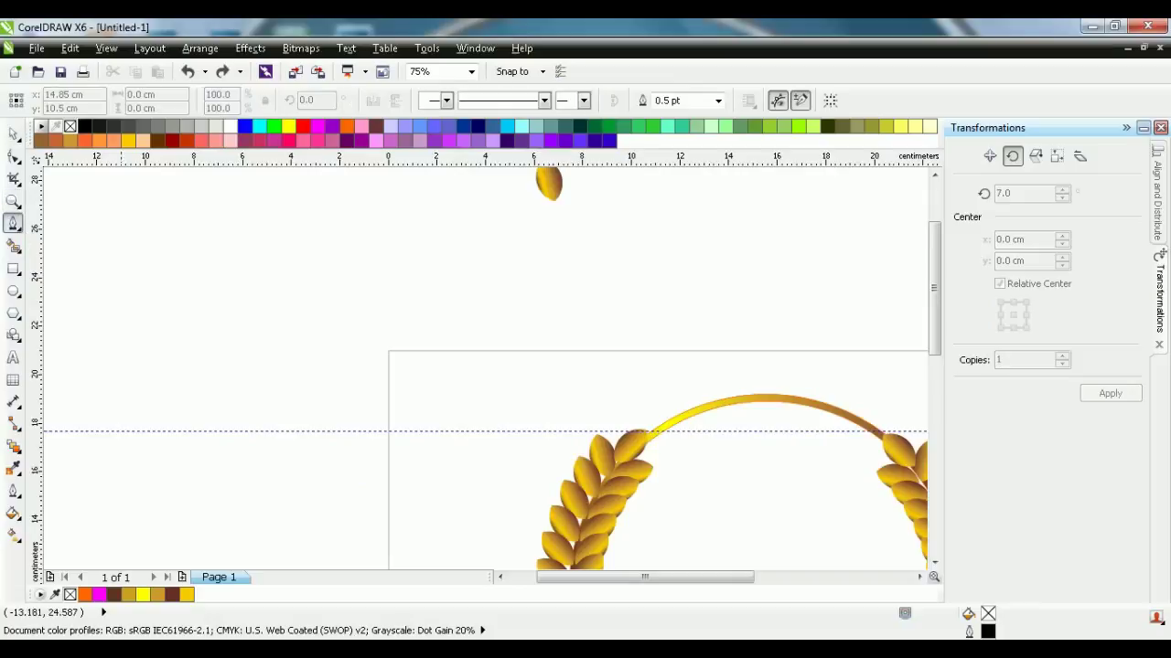
left_click(618, 440)
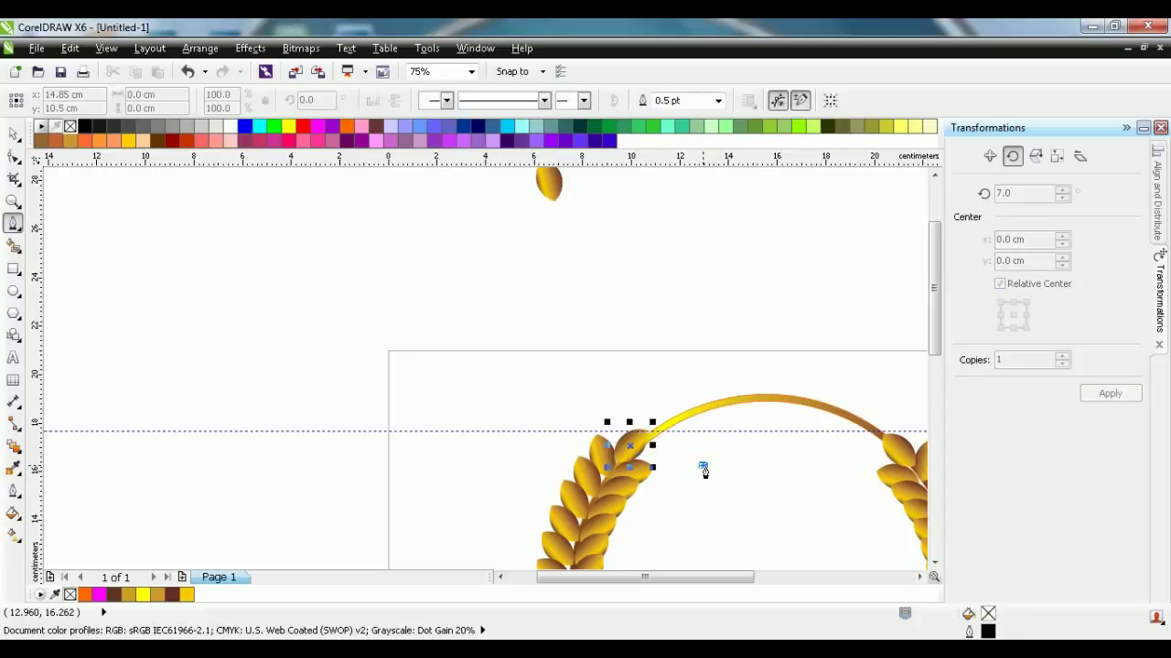
left_click(702, 467)
left_click(610, 428)
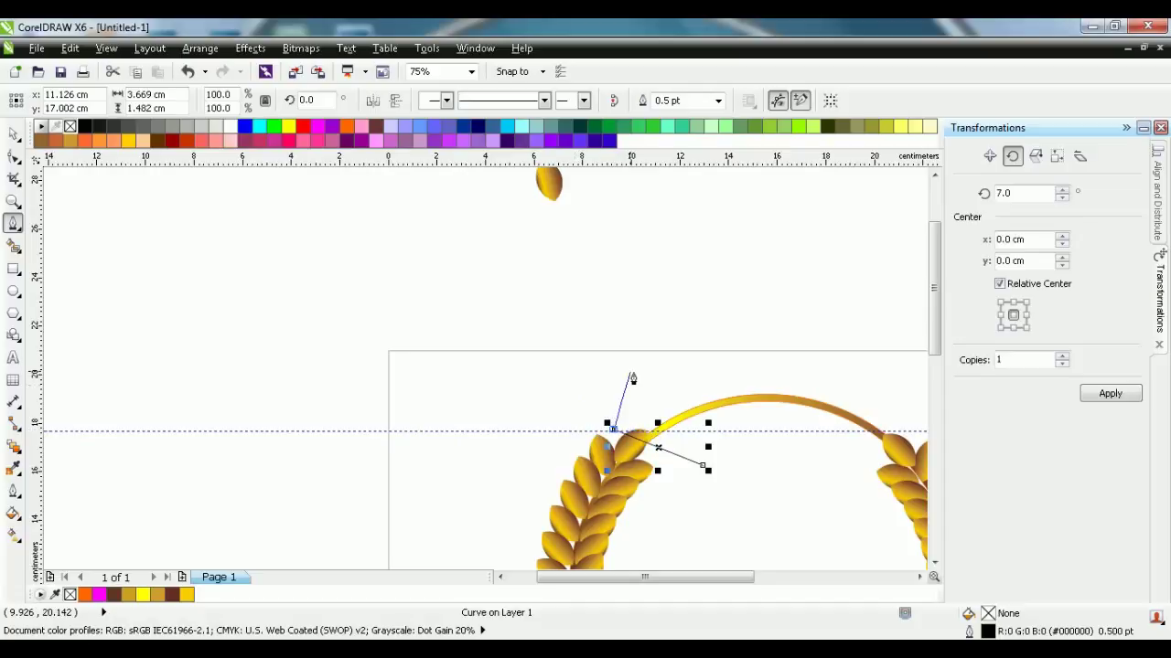
left_click(629, 372)
left_click(735, 305)
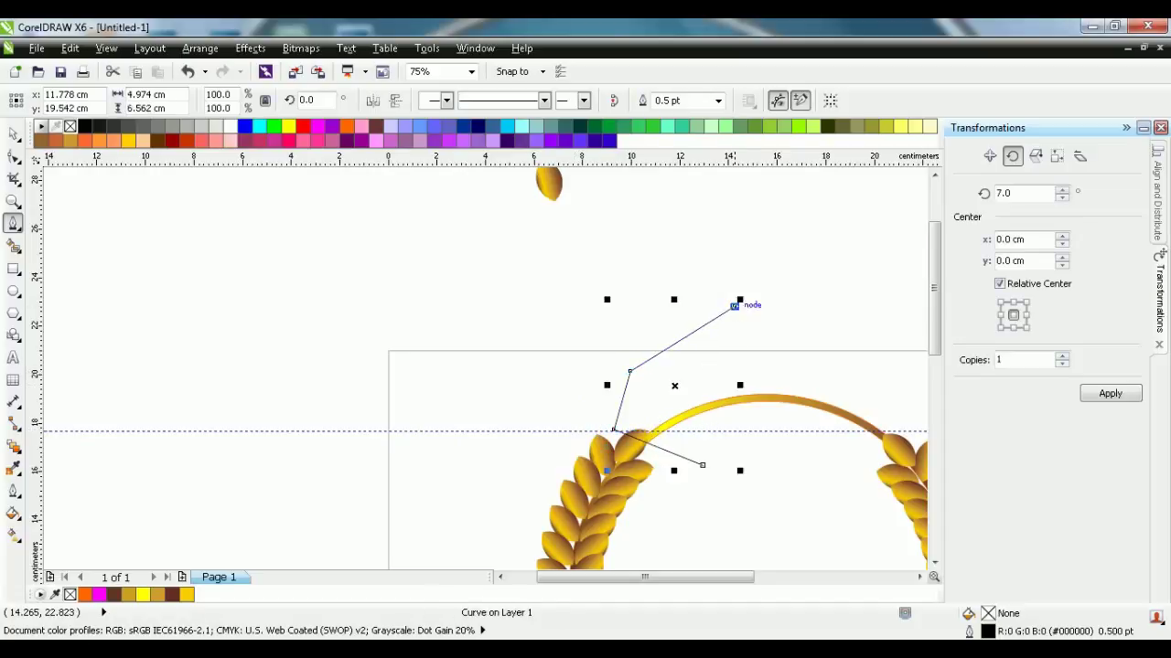
left_click(905, 337)
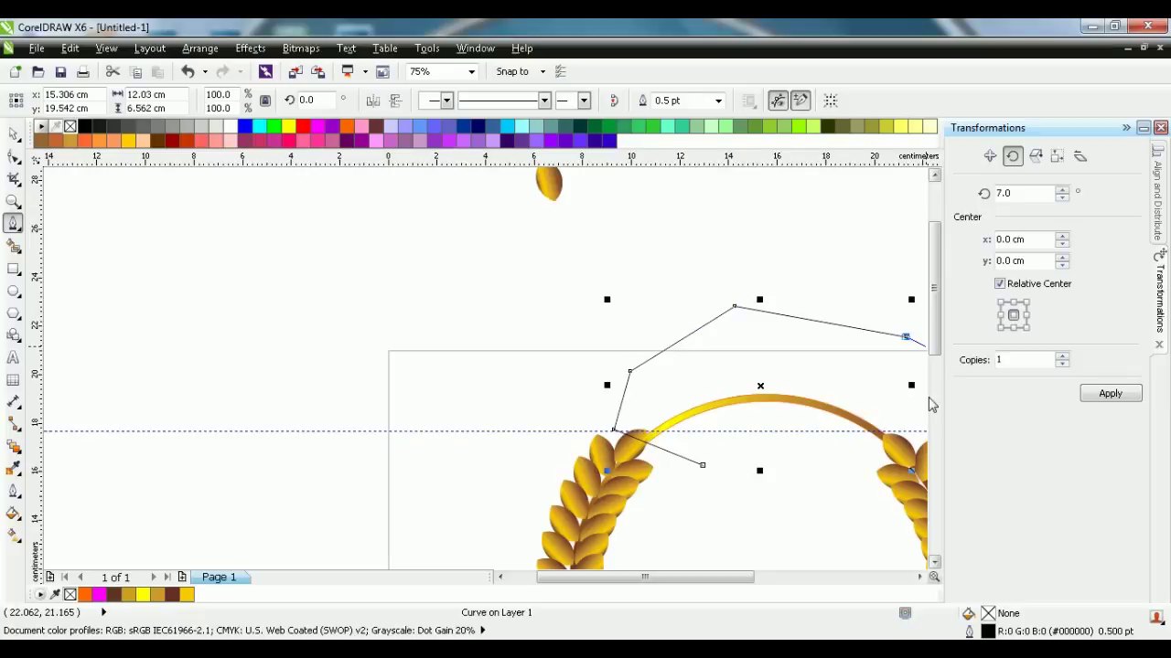
left_click(891, 519)
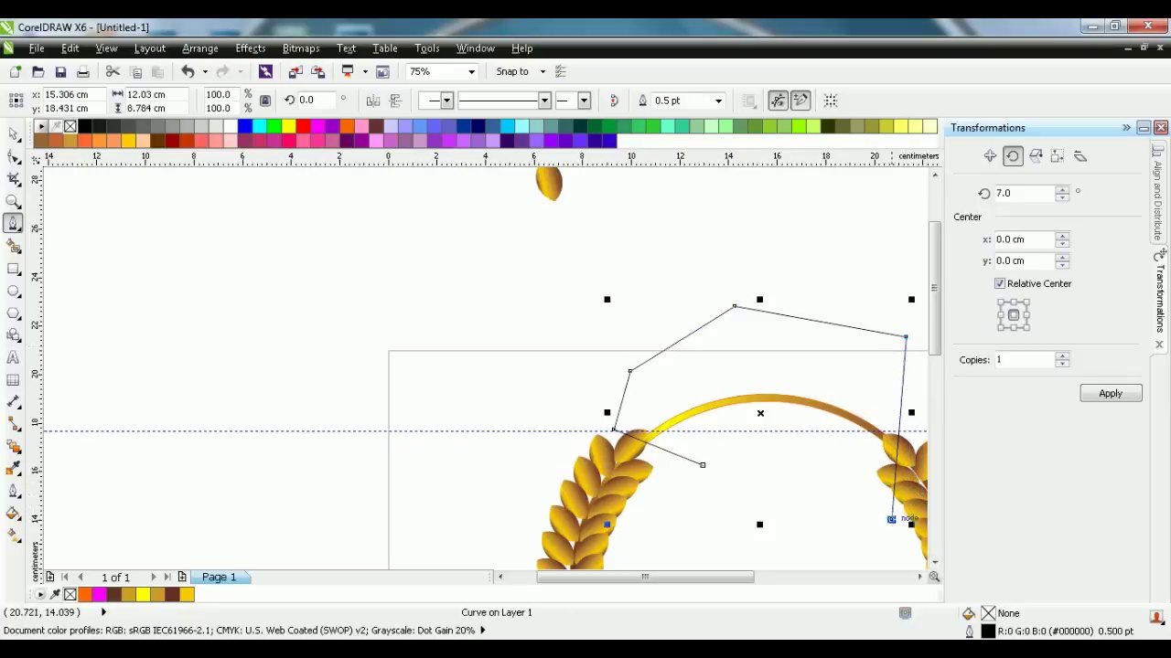
left_click(702, 466)
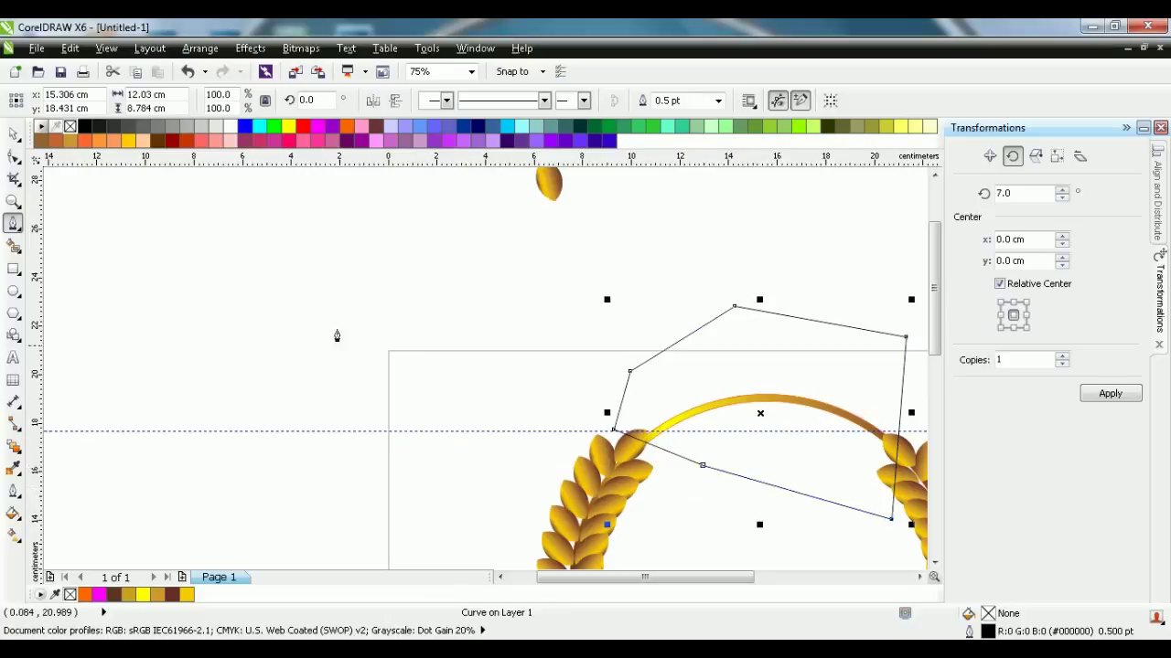
left_click(12, 134)
left_click(140, 259)
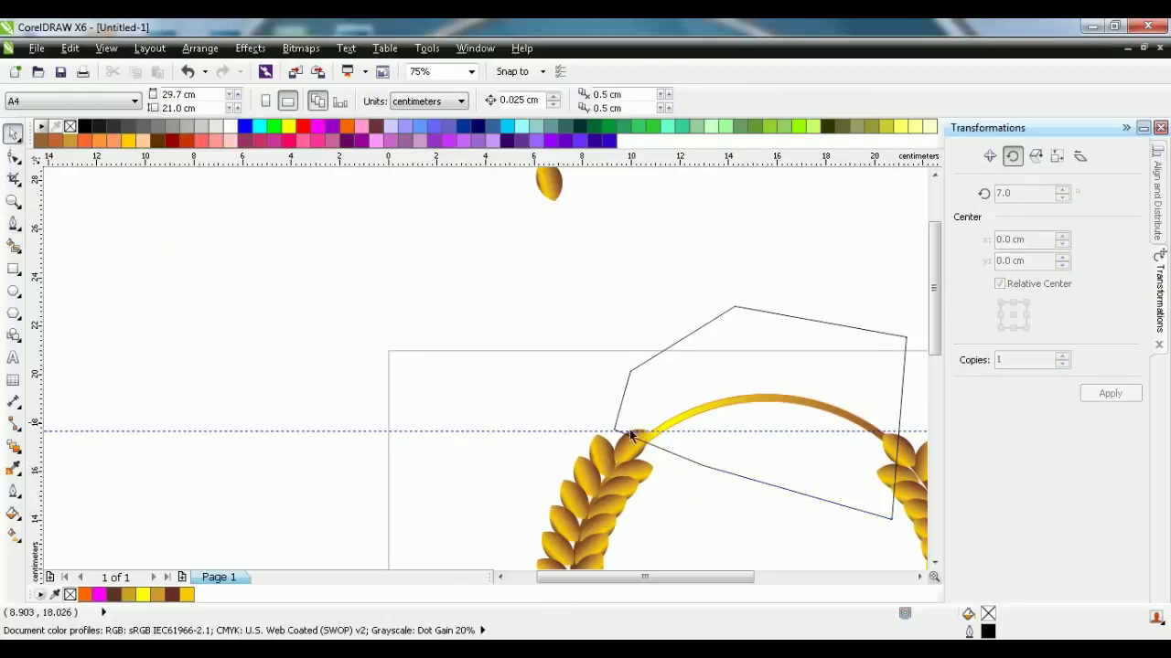
left_click(703, 421)
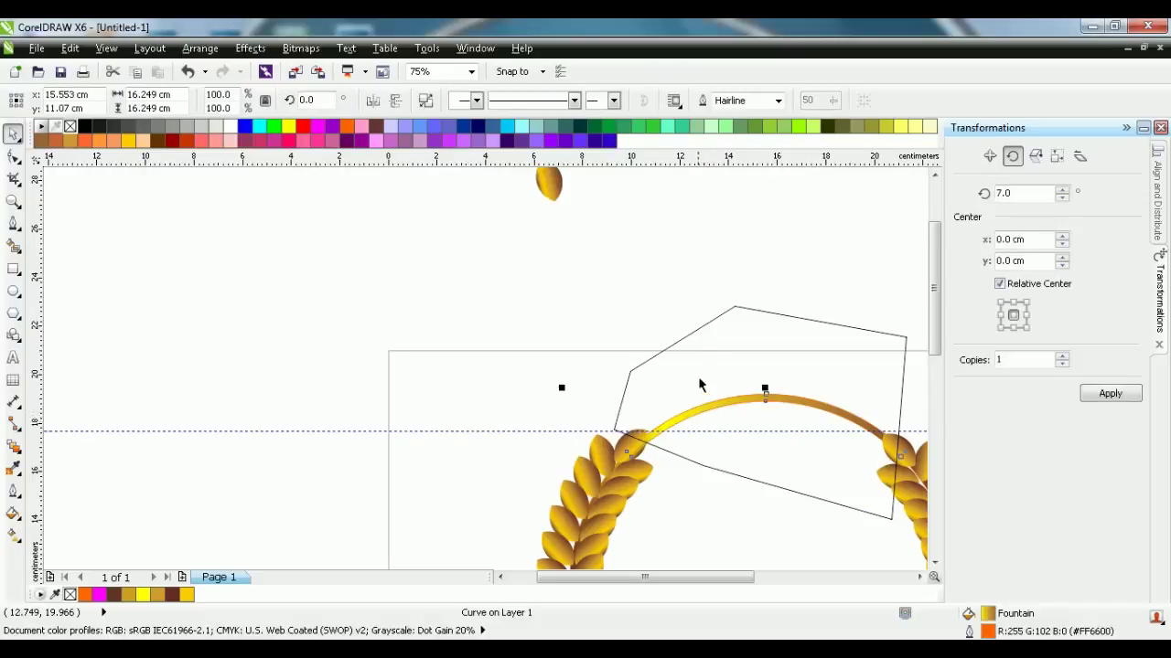
left_click(697, 536)
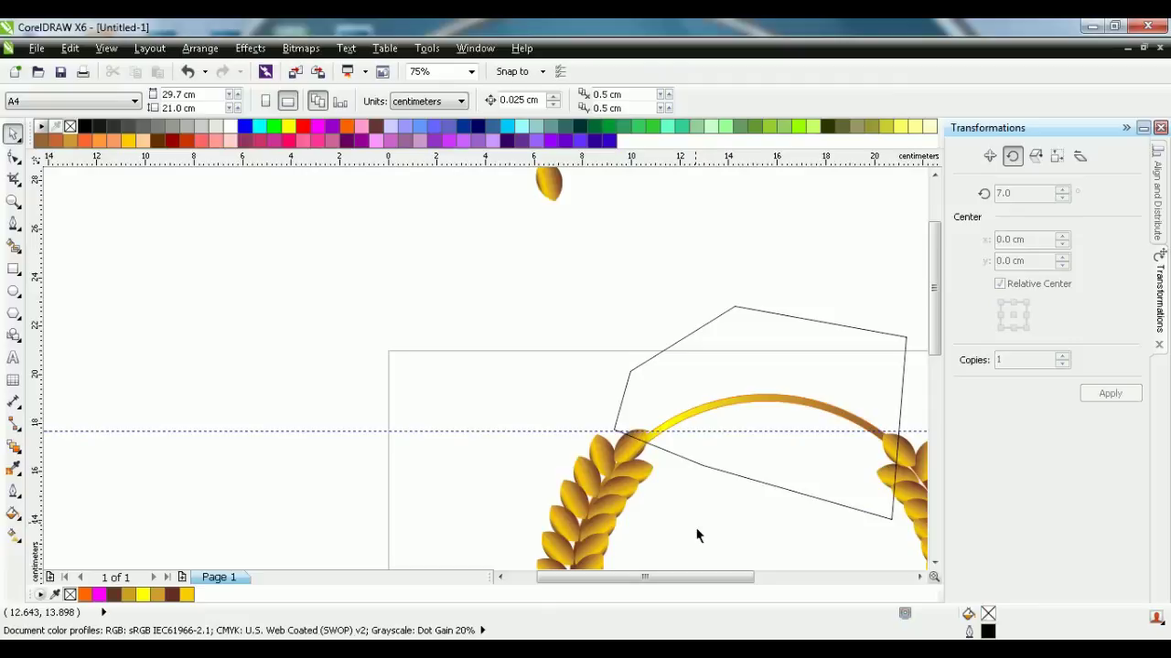
Cut the top arc out of the ring by applying Simplify with the polygonal outline, and delete the outline
scroll(697, 536, "down", 2)
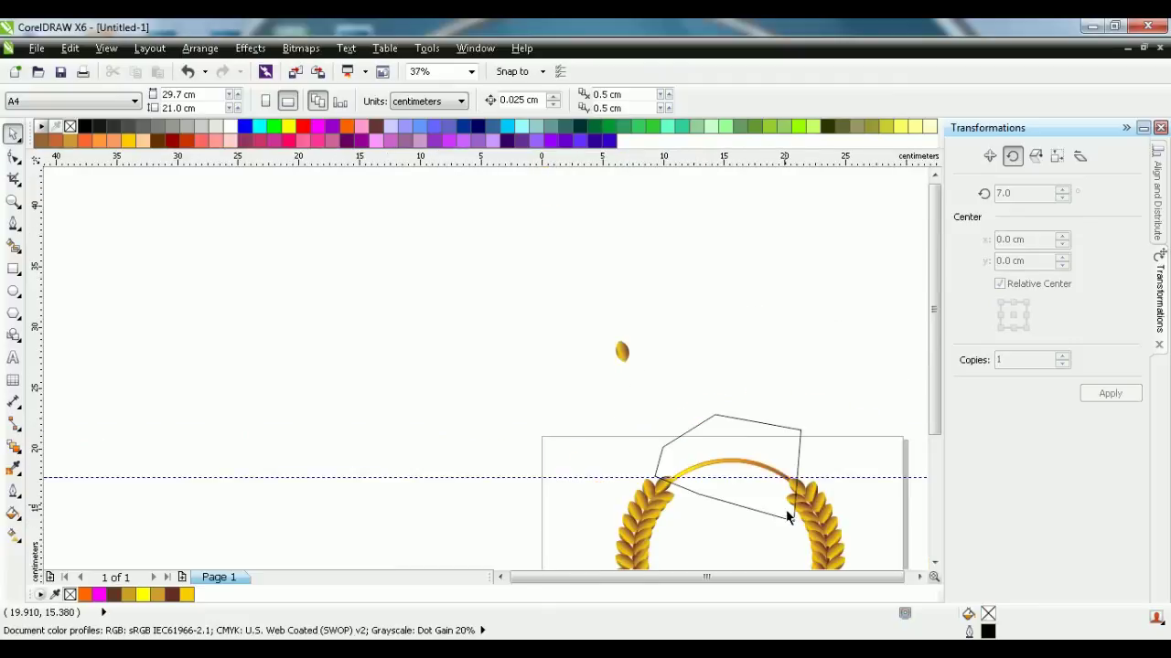
left_click(933, 563)
left_click(933, 562)
scroll(744, 434, "up", 2)
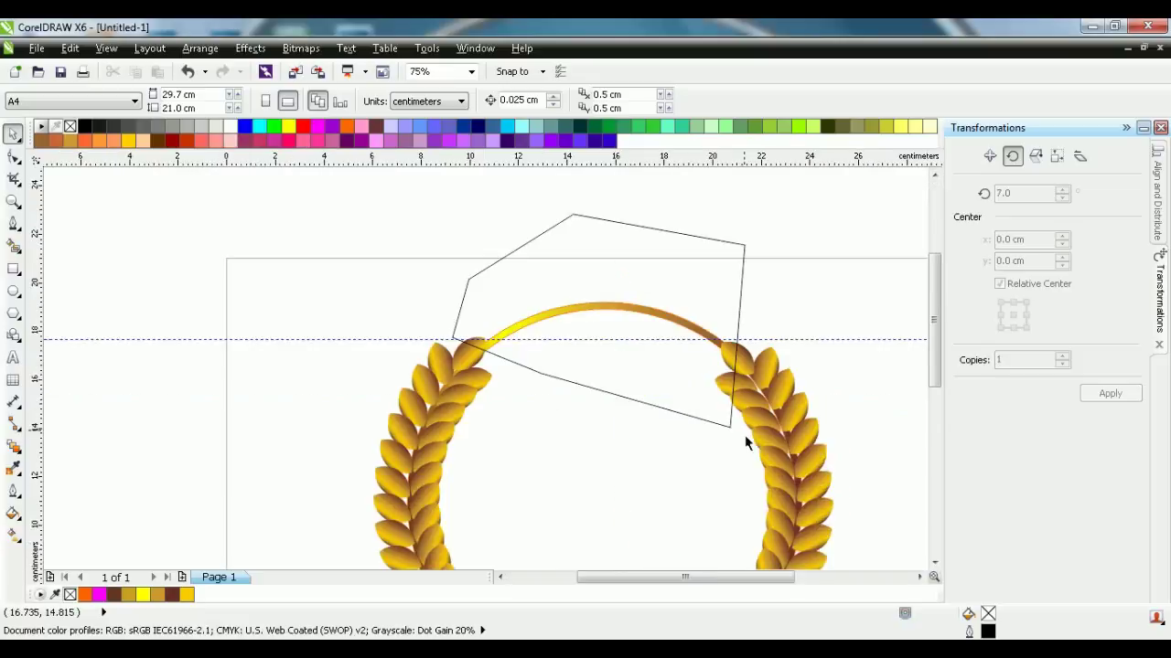
scroll(745, 442, "up", 2)
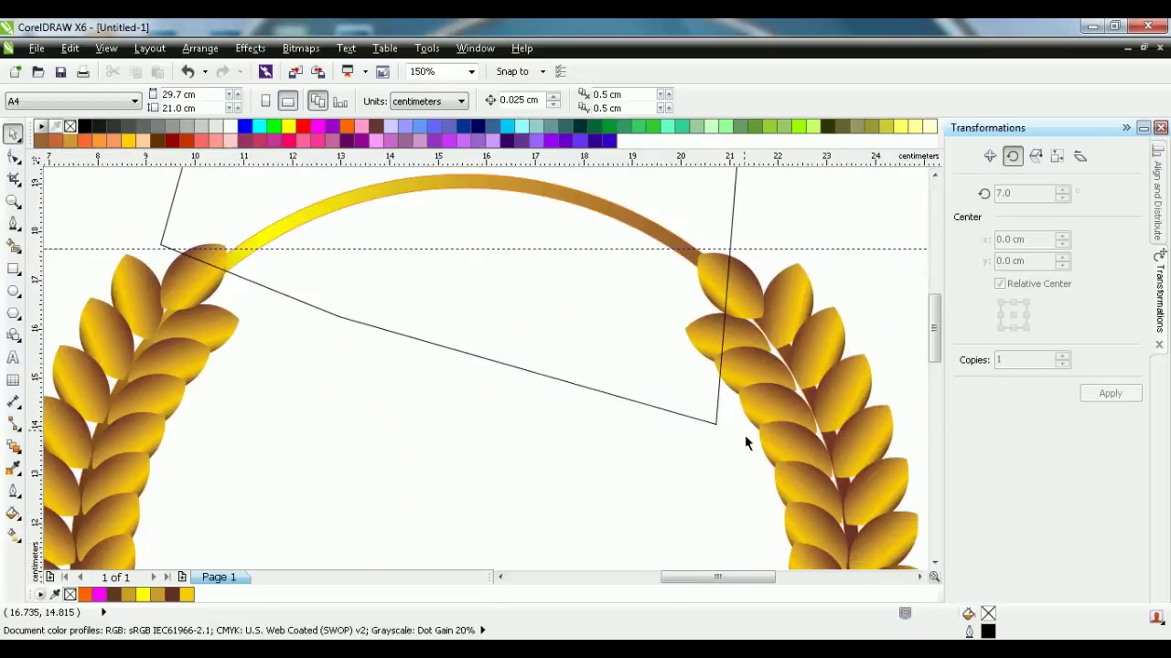
left_click(786, 358)
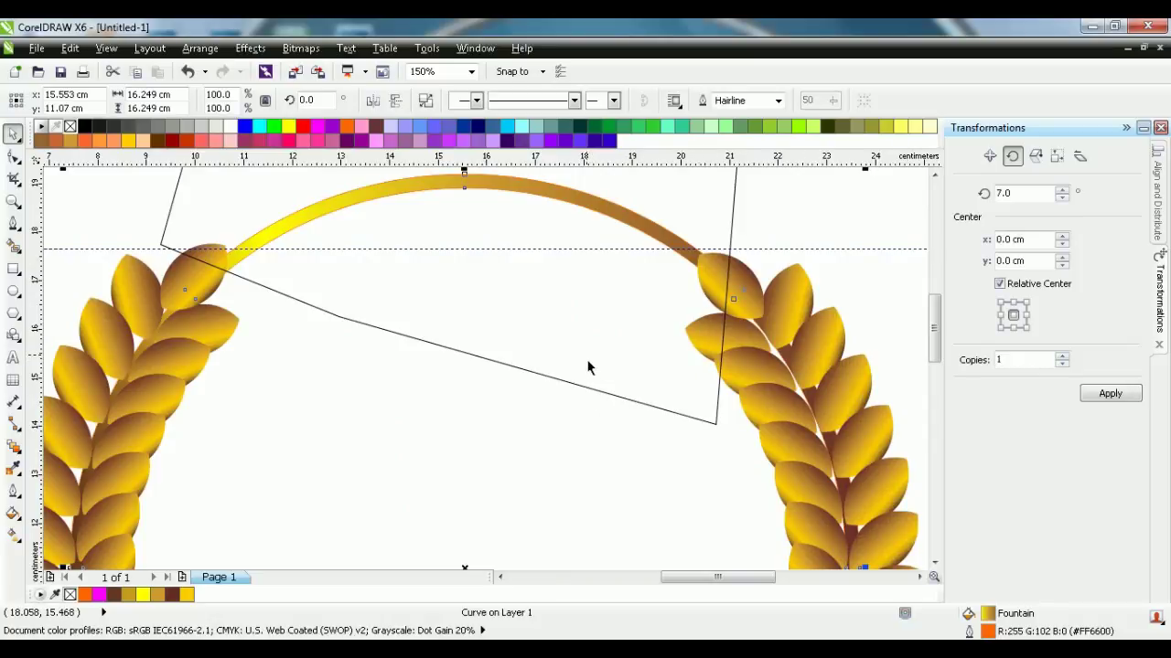
left_click(578, 336, "shift")
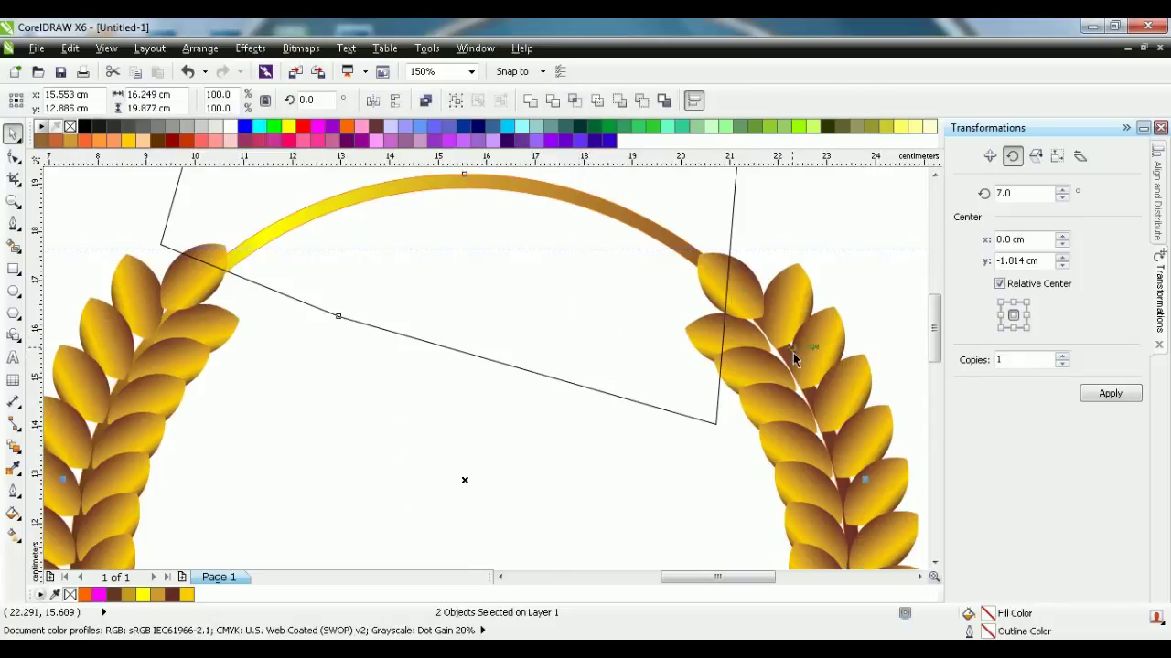
left_click(603, 107)
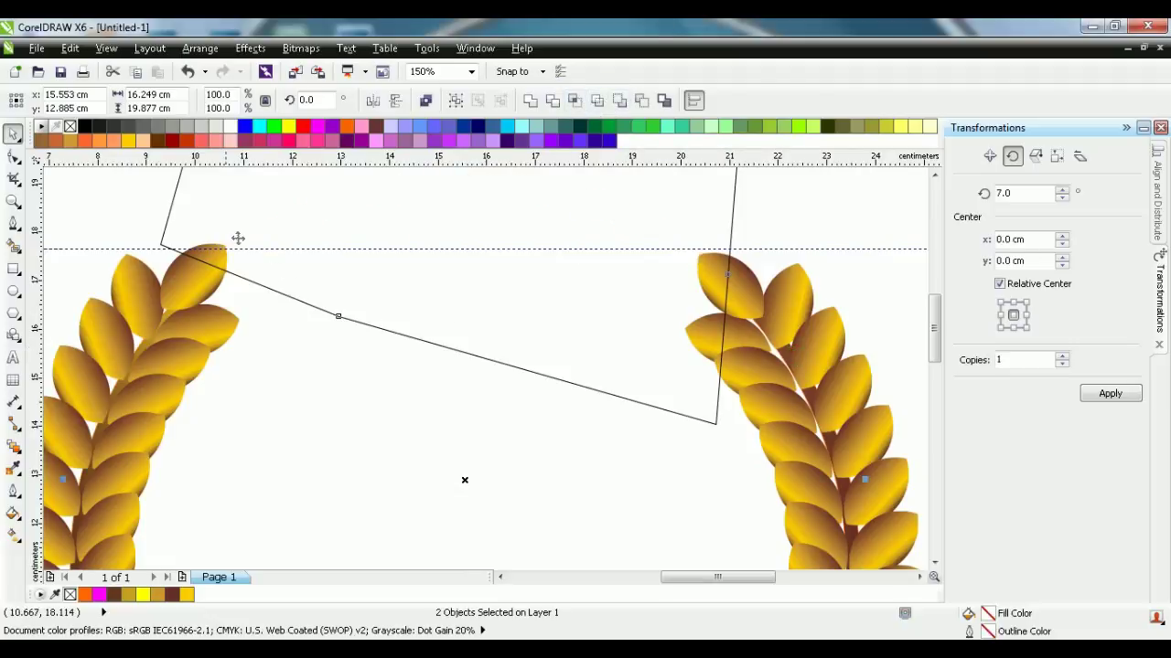
left_click(132, 218)
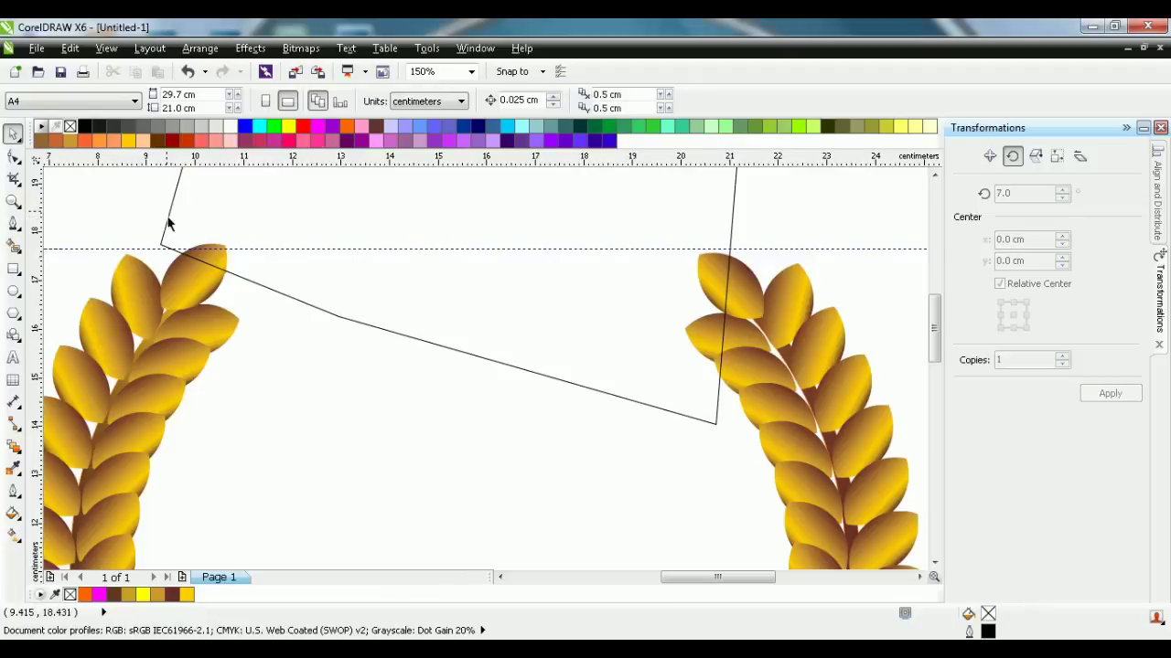
left_click(168, 224)
key("Delete")
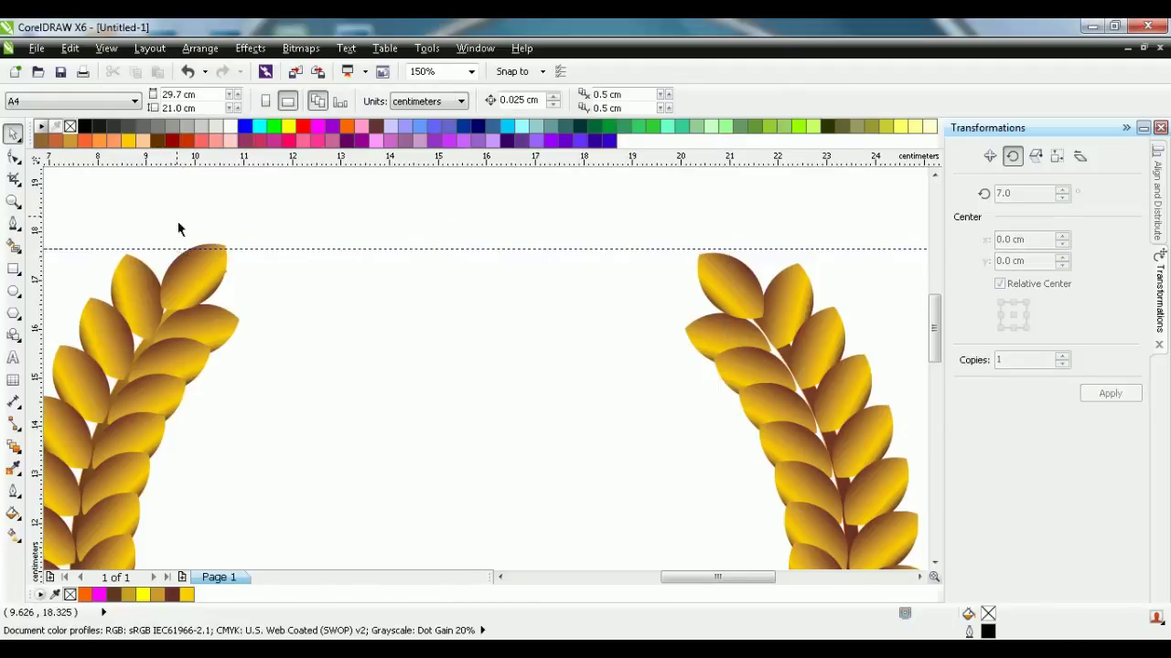
Add two vertical guidelines across the ring's bottom arc at about x 11.37 cm and x 19.56 cm
scroll(179, 229, "down", 5)
scroll(196, 311, "up", 1)
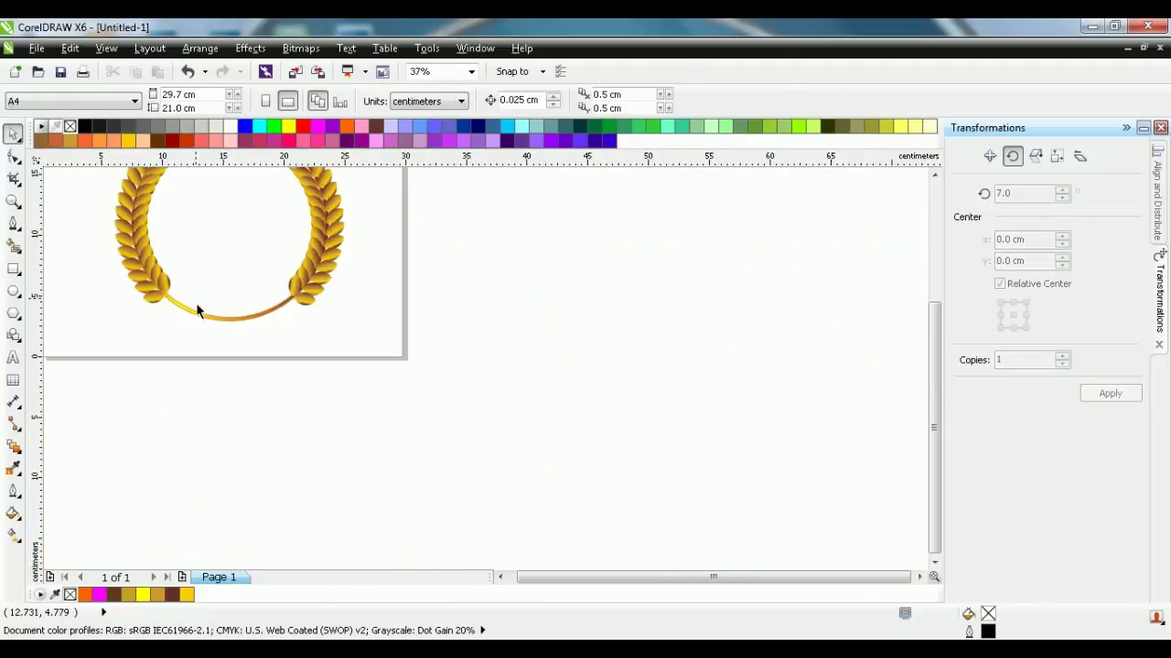
scroll(196, 311, "up", 4)
scroll(267, 382, "down", 4)
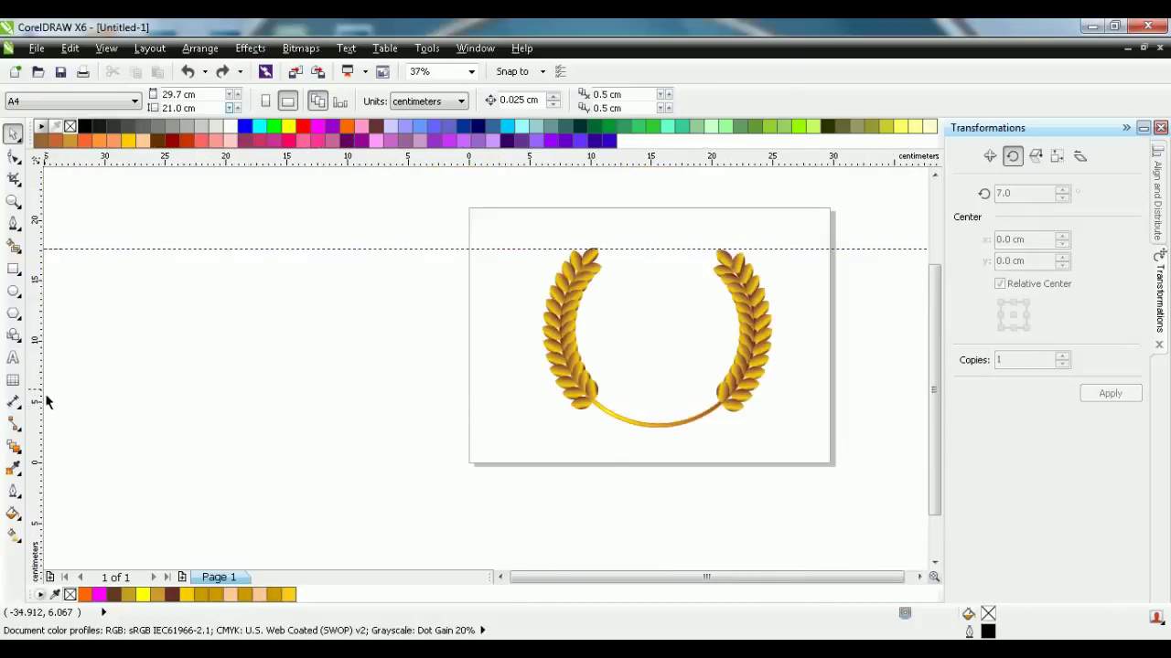
left_click_drag(41, 393, 607, 454)
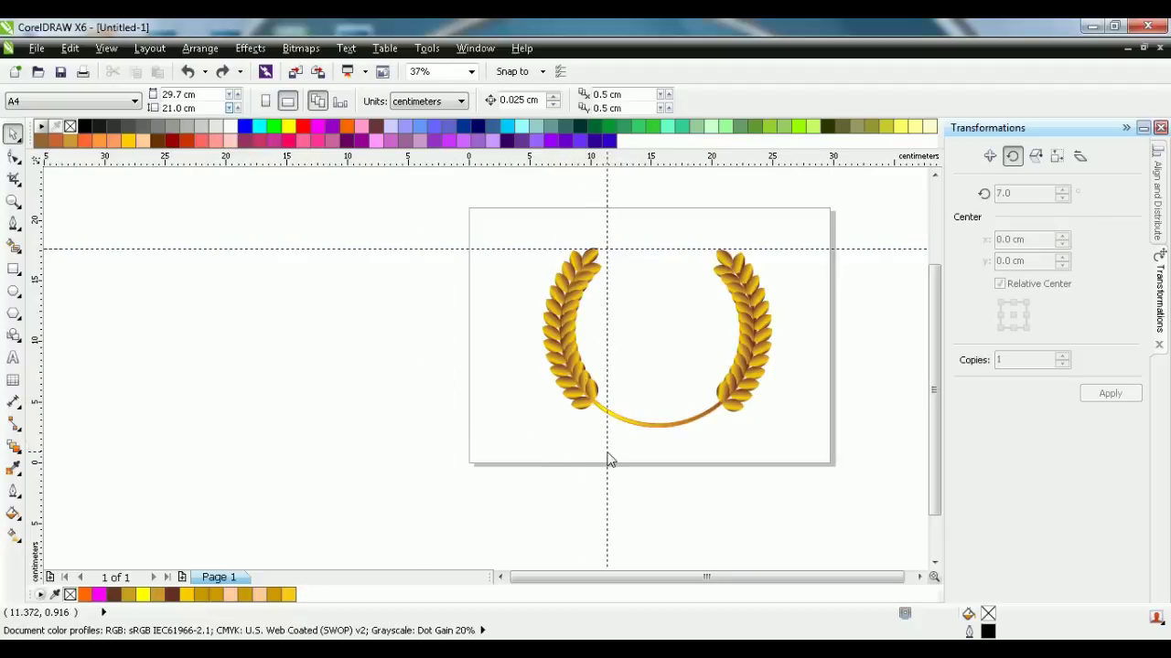
left_click_drag(610, 460, 610, 460)
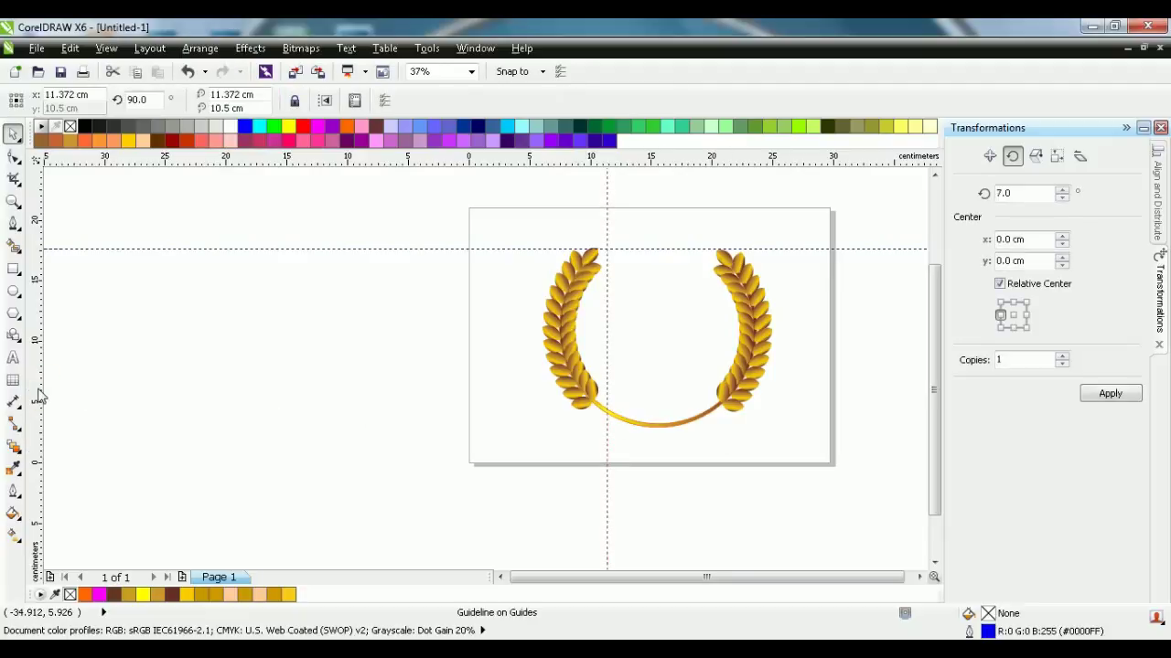
left_click_drag(40, 395, 706, 476)
left_click_drag(706, 475, 706, 476)
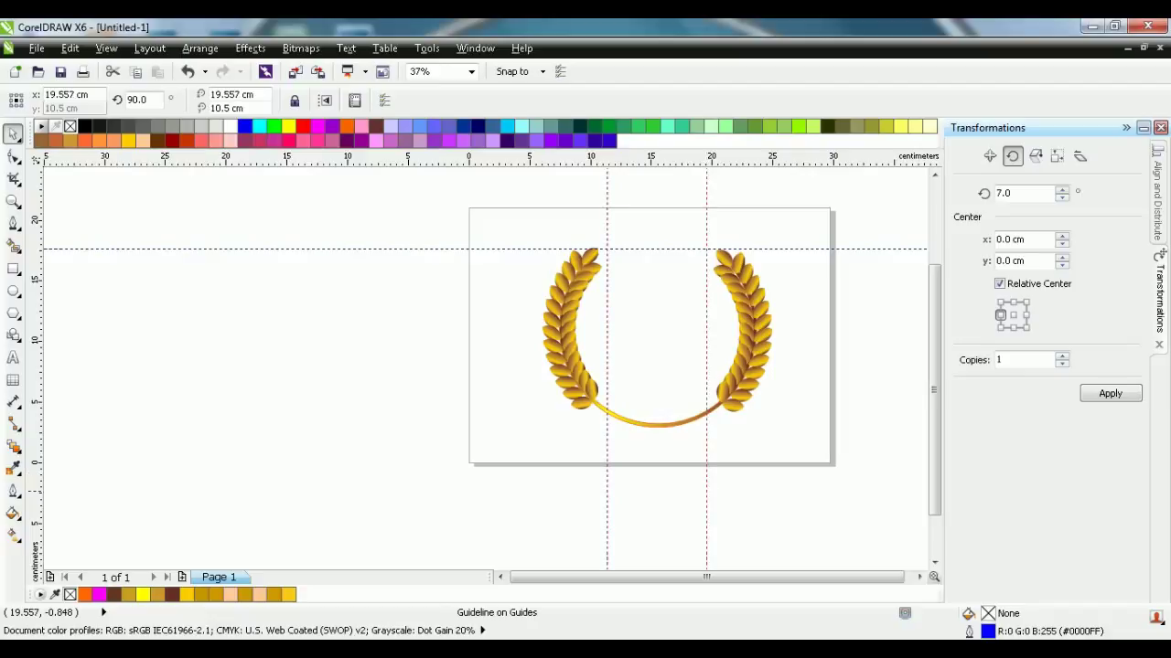
left_click(403, 419)
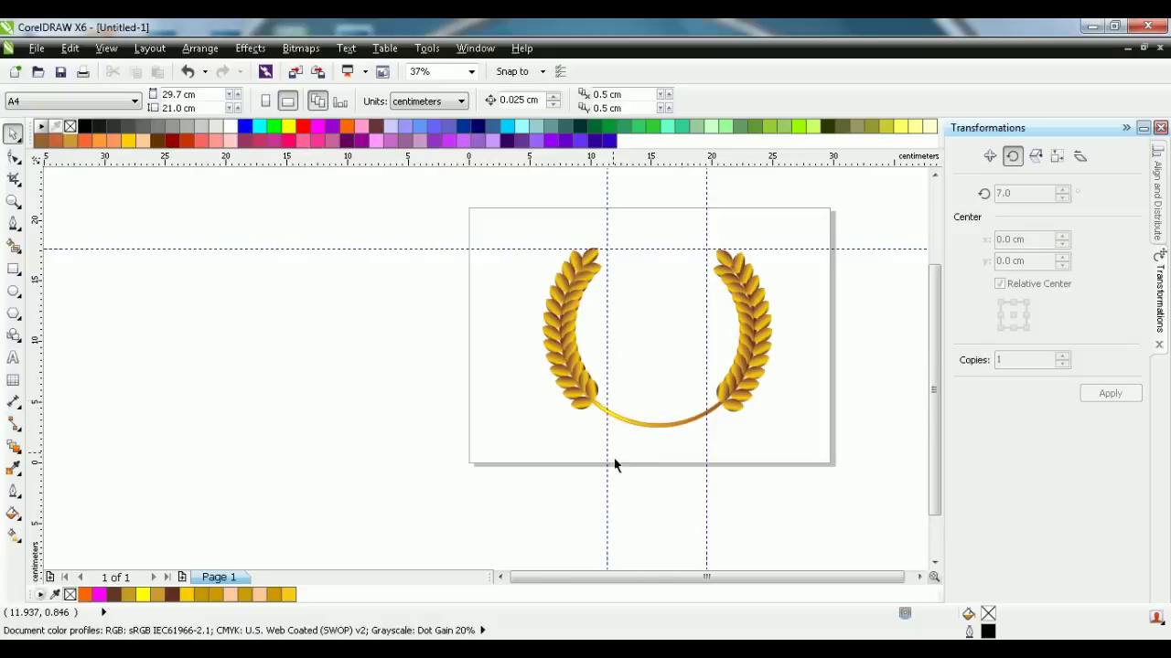
Draw a narrow upright rectangle about 1.34 by 4.59 cm left of the page and place a copy about 3.5 cm to its right
scroll(614, 465, "up", 2)
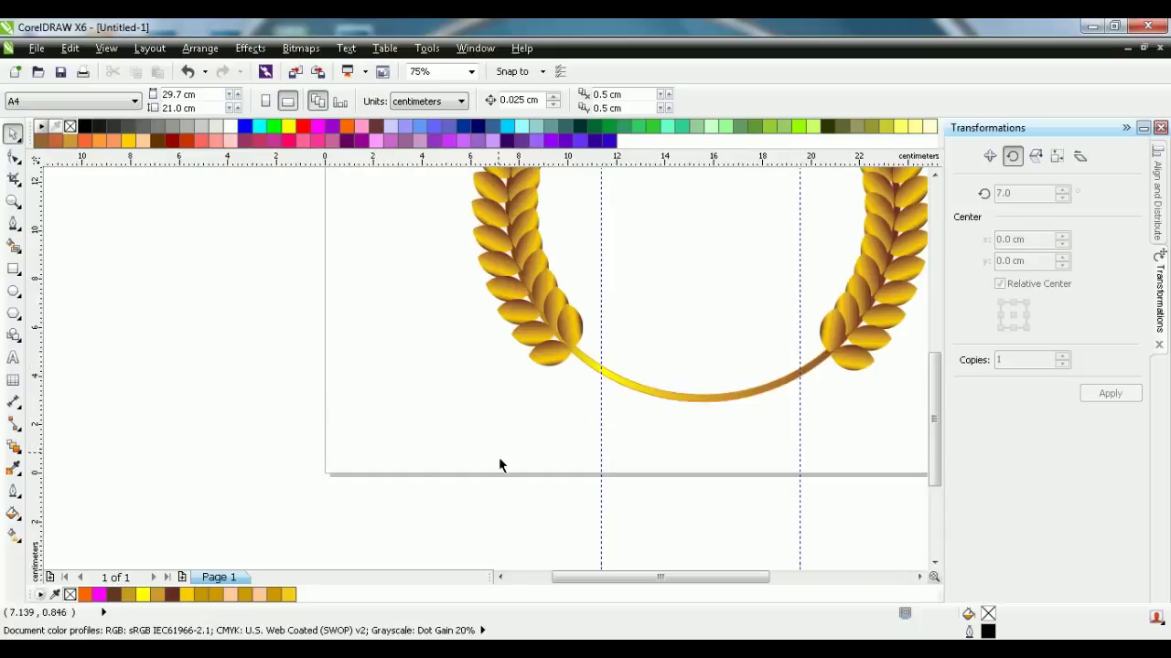
scroll(500, 464, "down", 2)
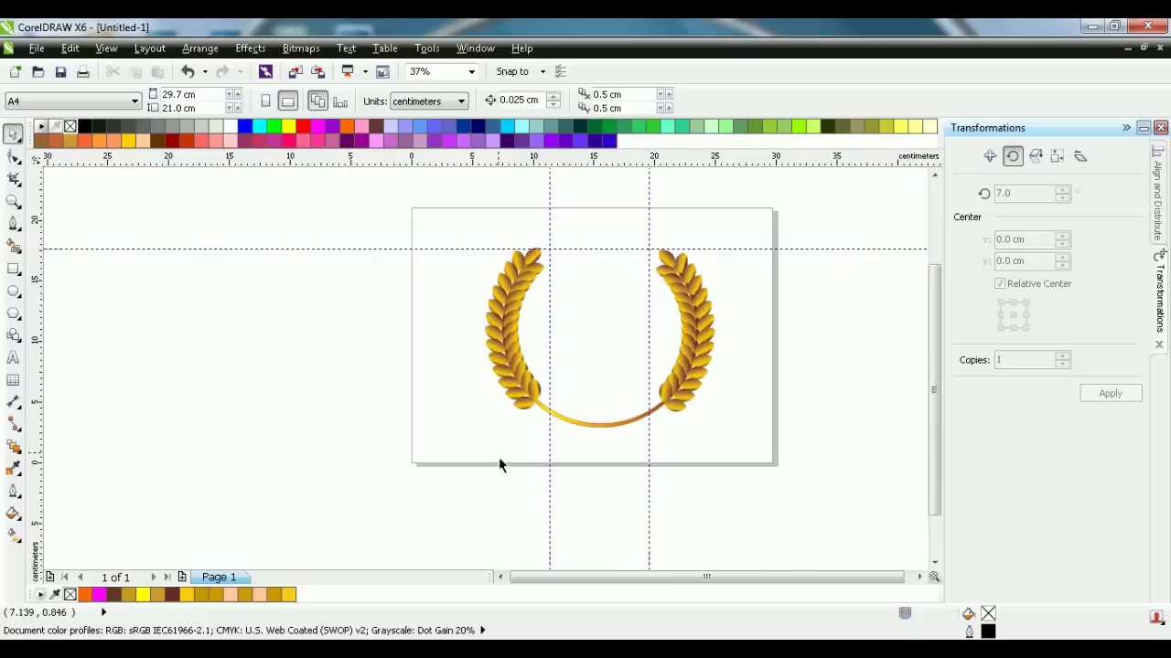
left_click(13, 268)
left_click_drag(223, 353, 241, 412)
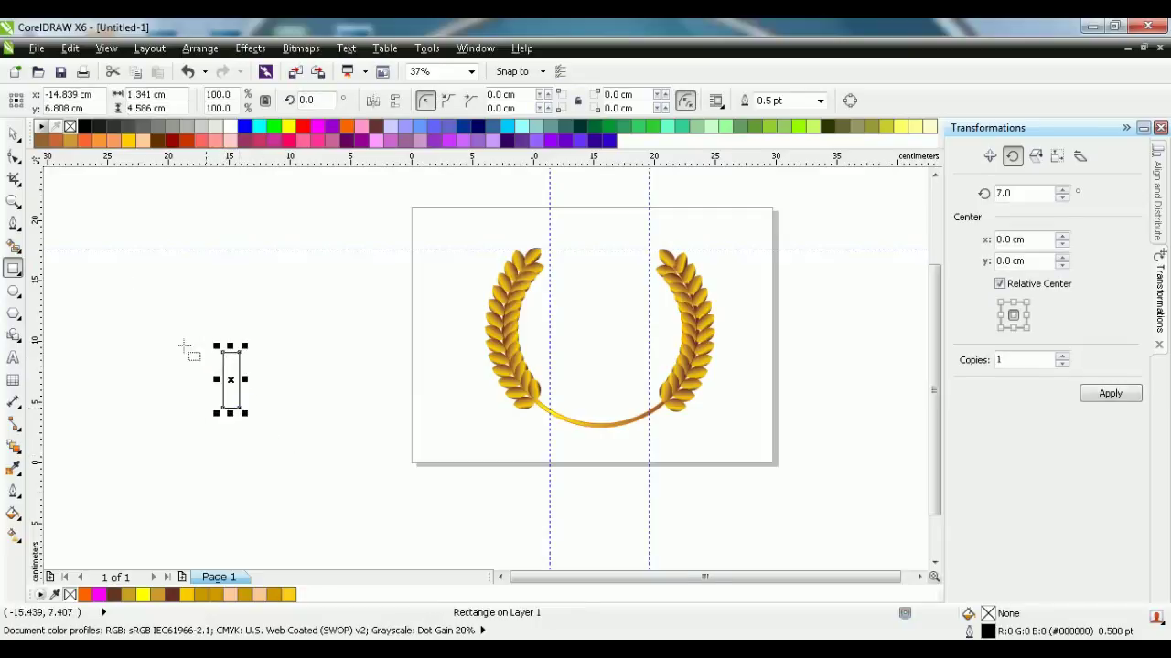
left_click(13, 135)
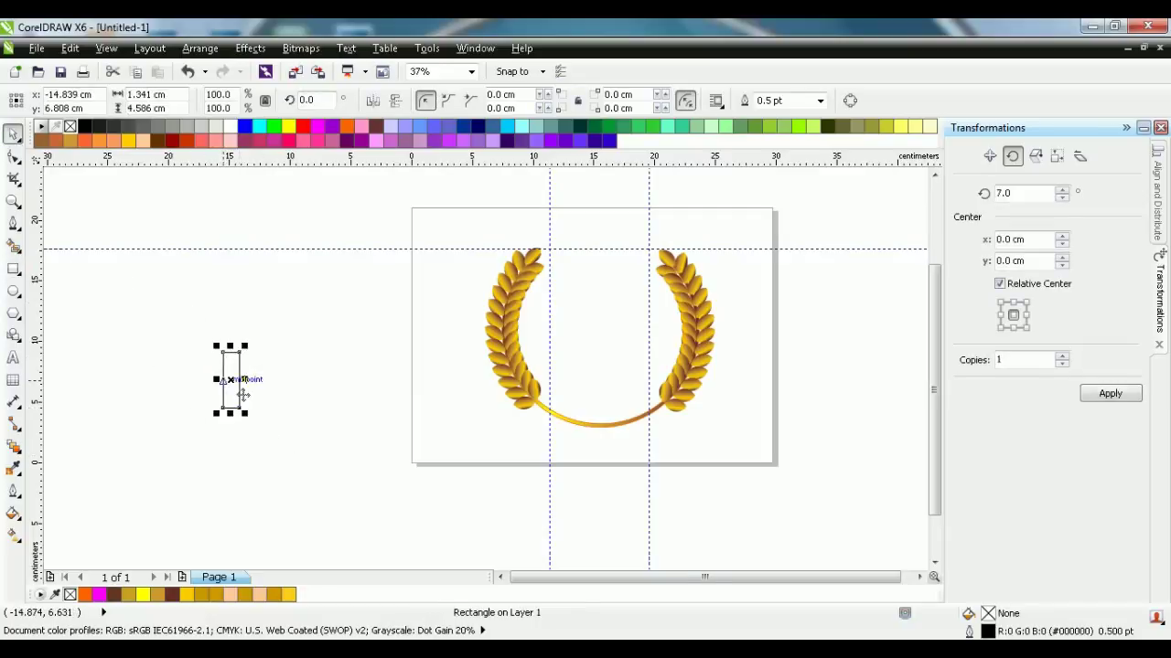
left_click_drag(230, 382, 285, 393)
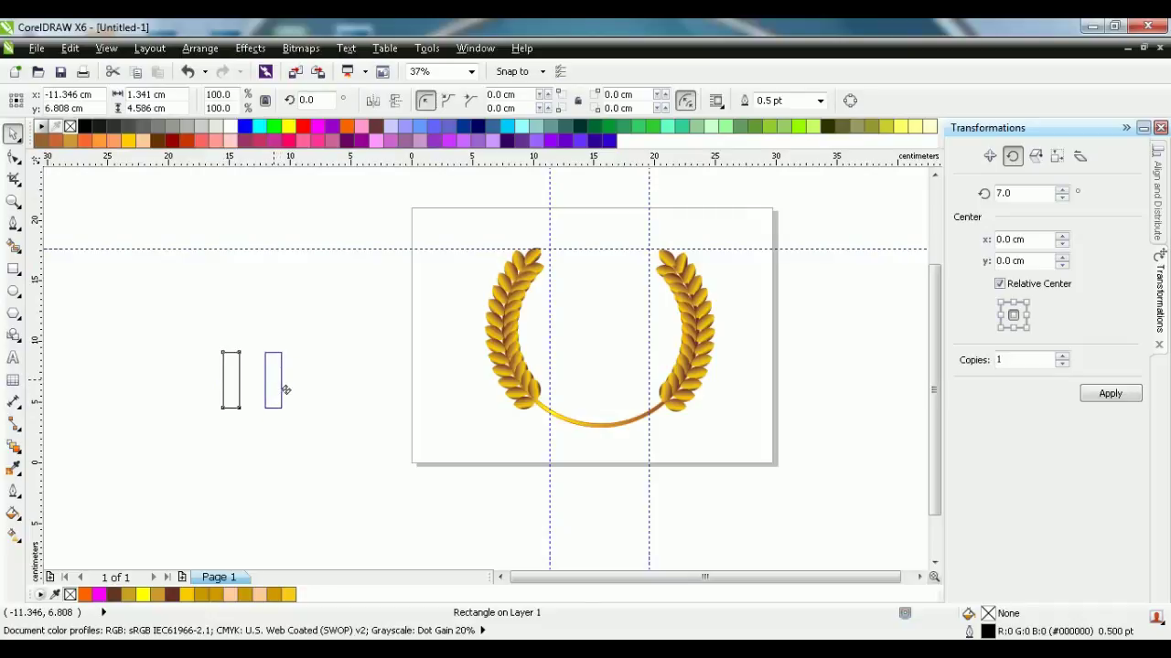
left_click_drag(285, 391, 277, 397)
Move both rectangles together over the ring's bottom arc, centering the pair at about x 15.71 cm, y 3.07 cm
left_click_drag(177, 305, 290, 430)
left_click_drag(263, 390, 612, 444)
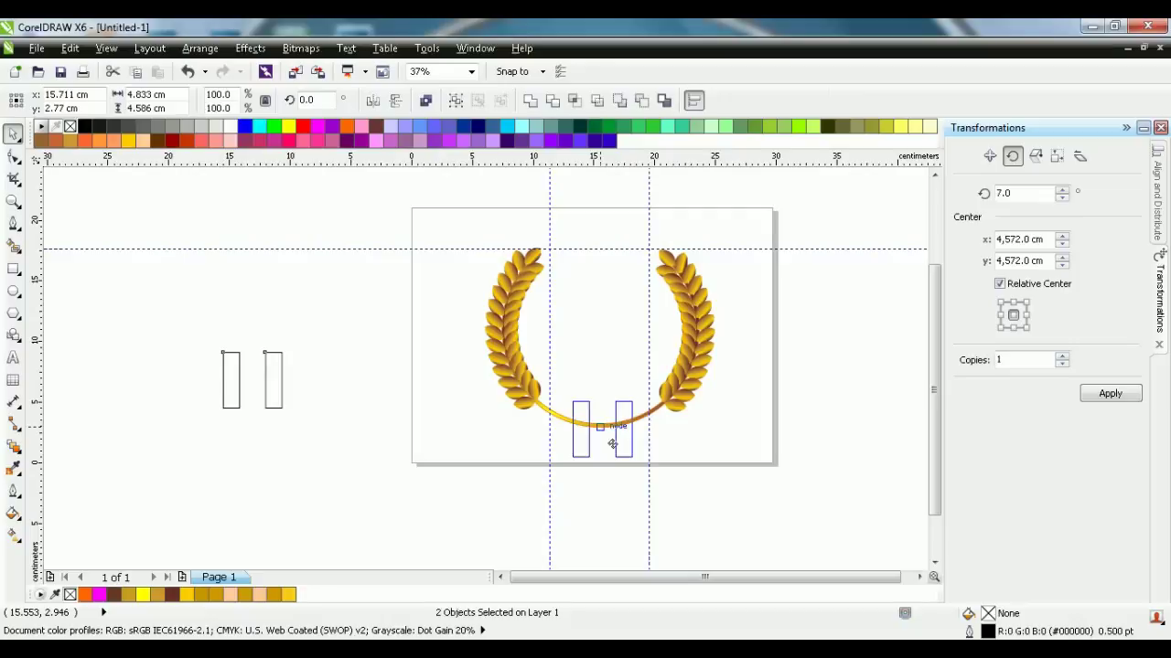
left_click_drag(612, 443, 612, 443)
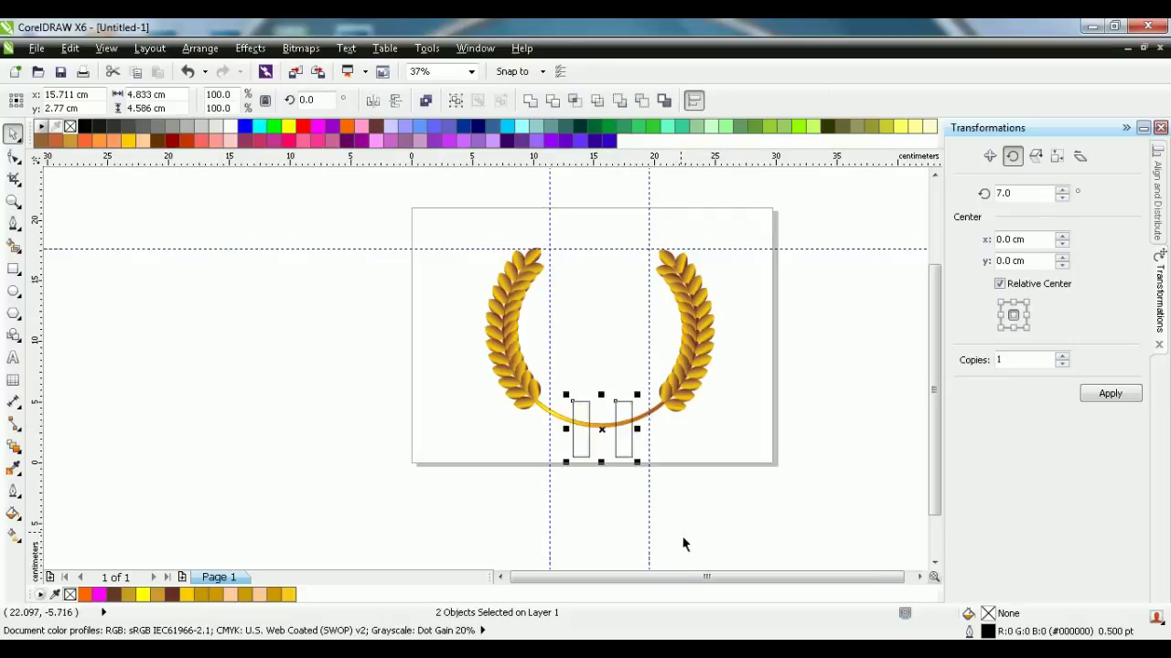
key("Up")
key("Up")
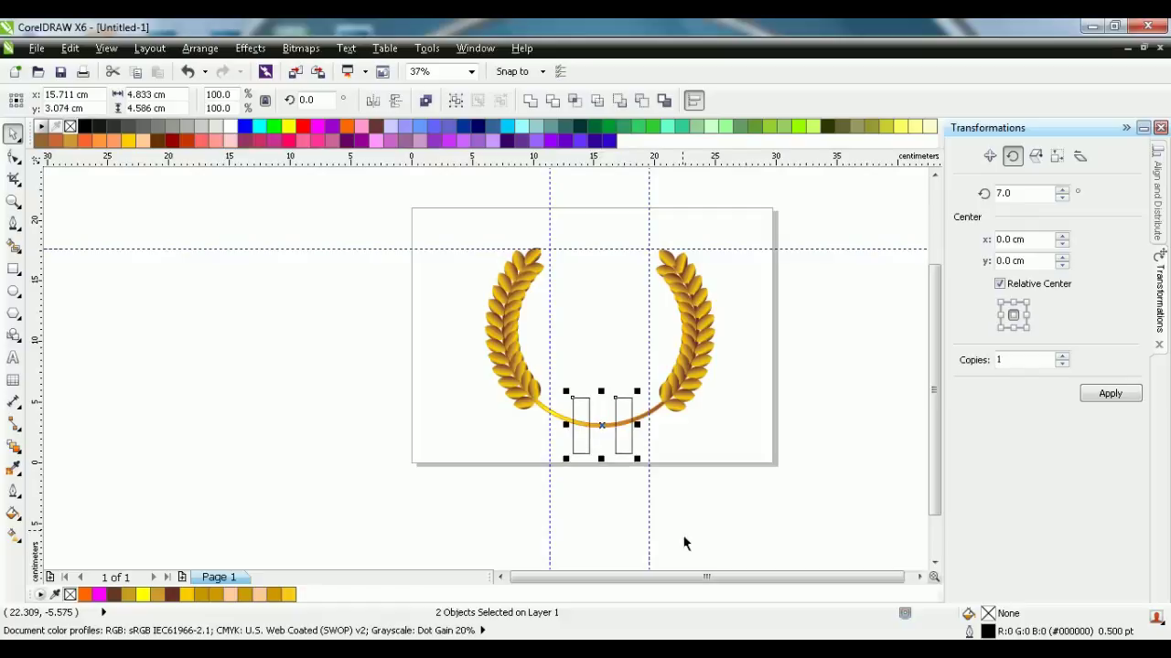
left_click(739, 505)
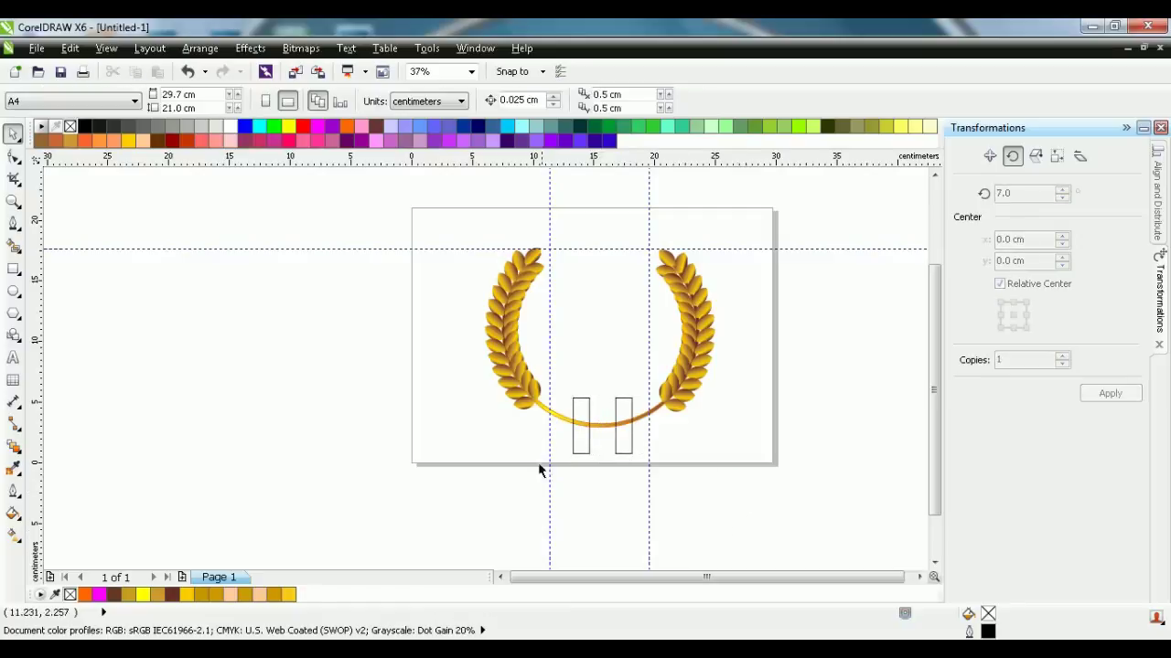
Delete the two vertical guidelines crossing the bottom arc
left_click(551, 515)
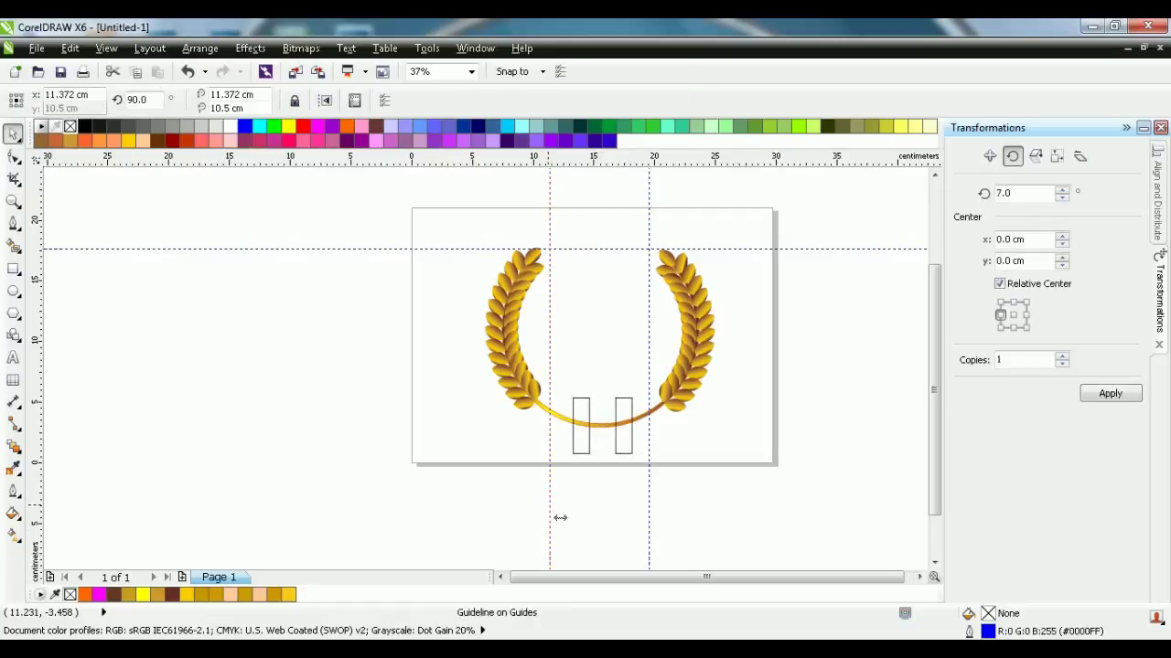
key("Delete")
left_click(649, 544)
key("Delete")
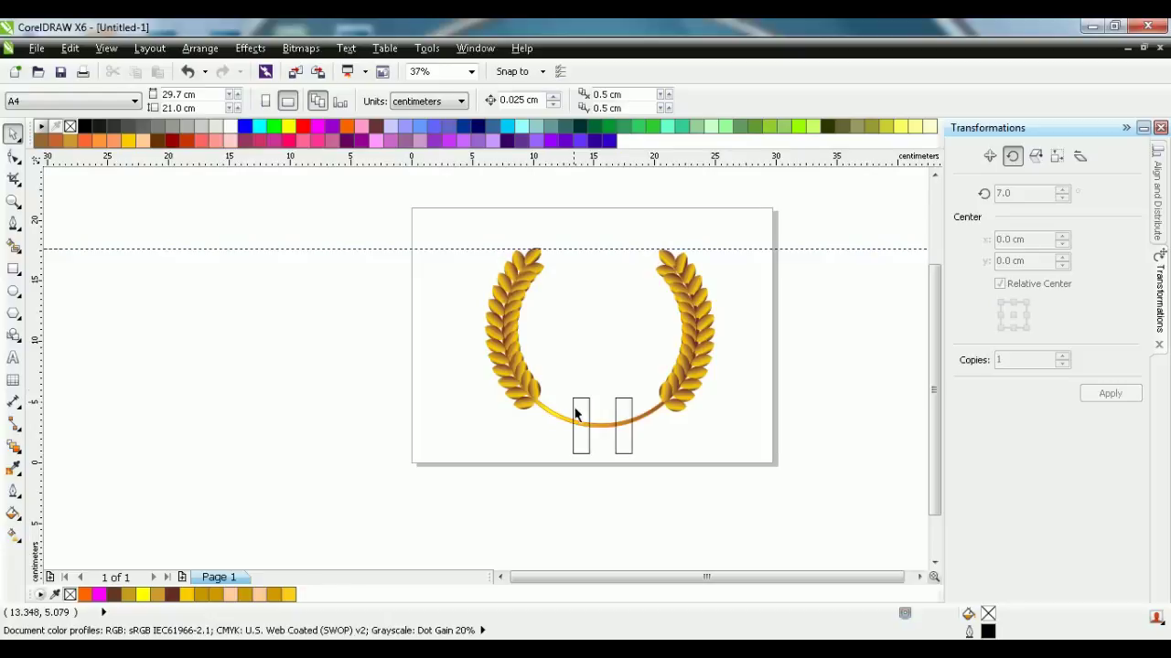
Select both rectangles with the ring and apply Simplify to cut two gaps in the bottom arc
left_click(567, 368)
left_click_drag(567, 369, 643, 496)
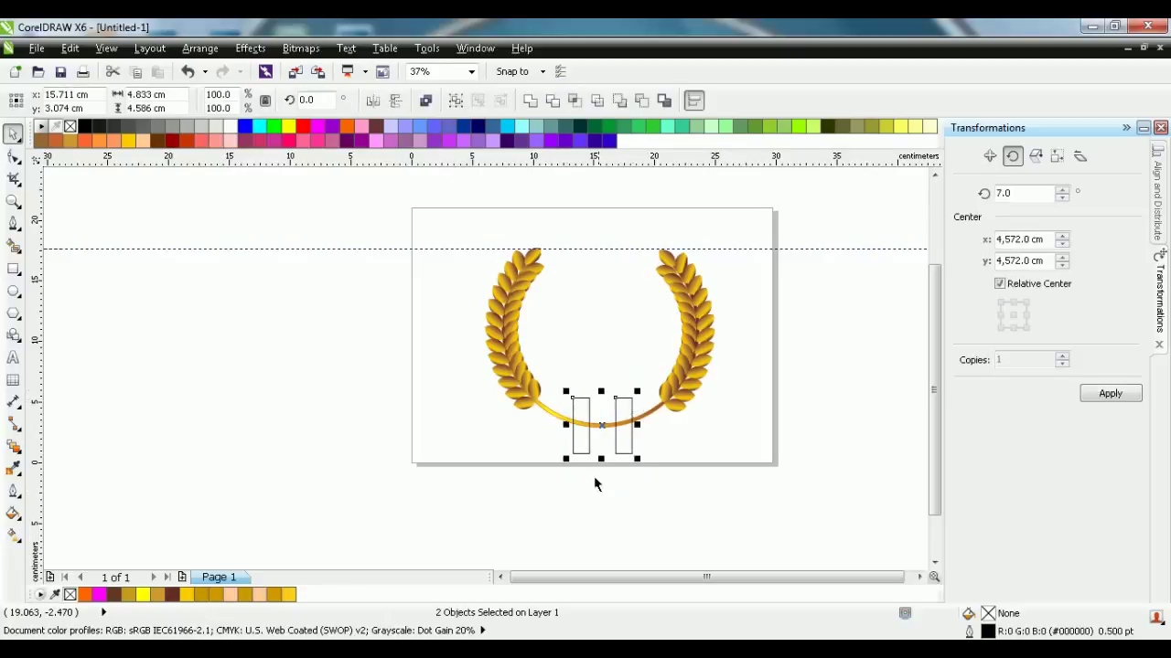
left_click(549, 421, "shift")
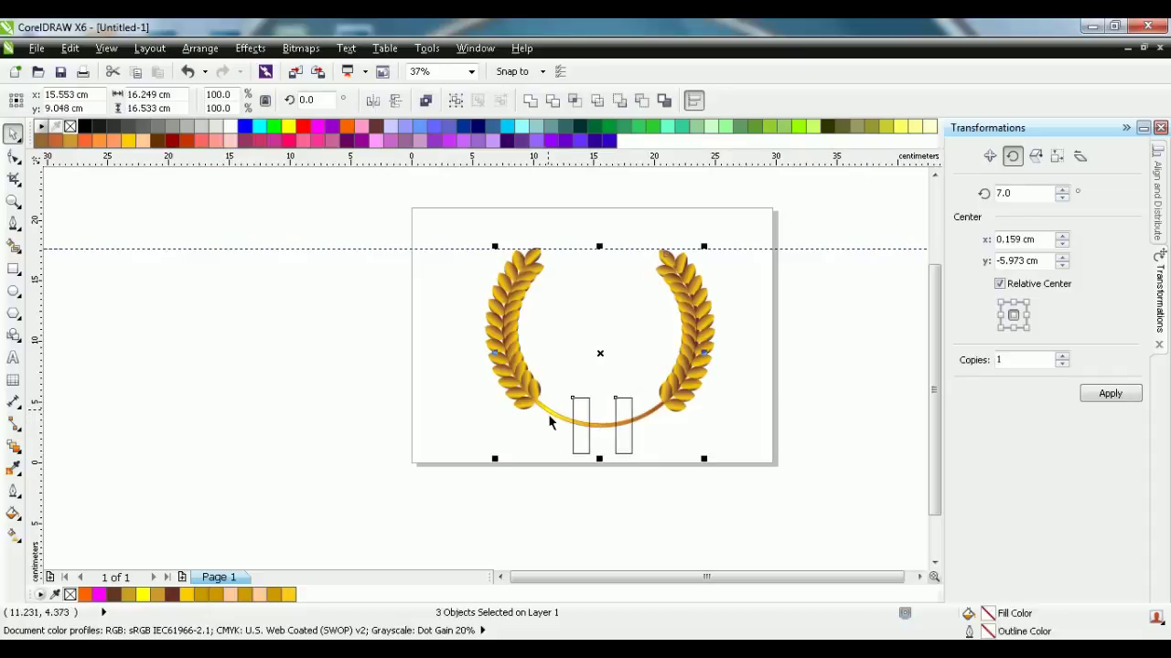
left_click(604, 101)
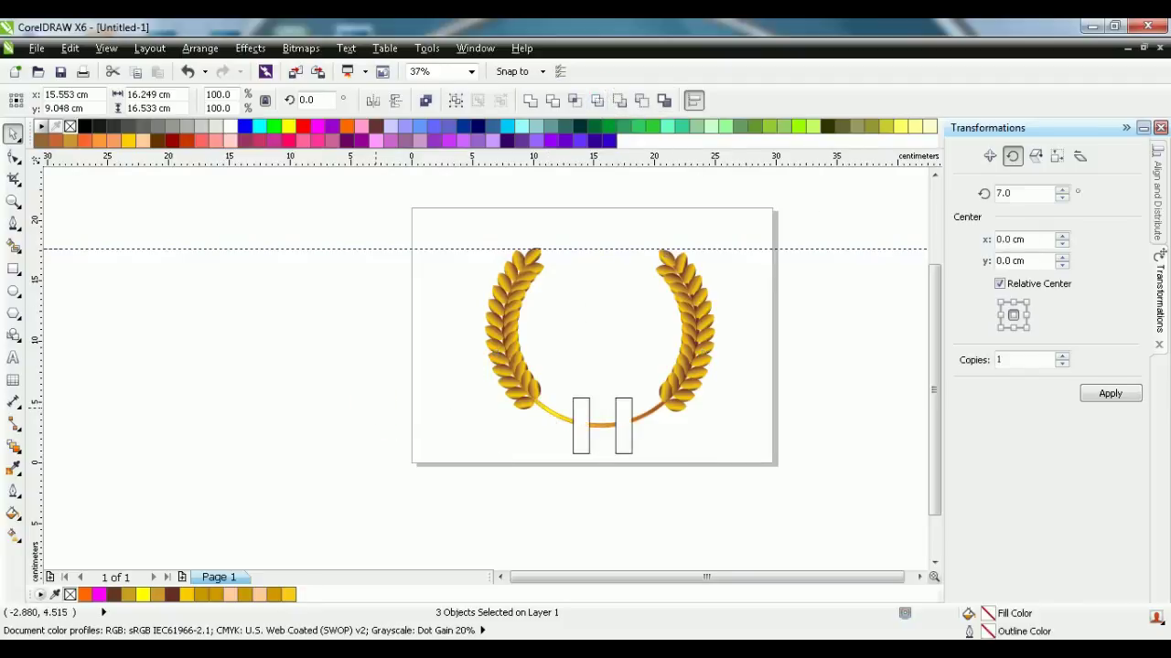
Move the two cutting rectangles off the bottom arc to outside the page and delete them
left_click(422, 419)
left_click_drag(588, 435, 395, 490)
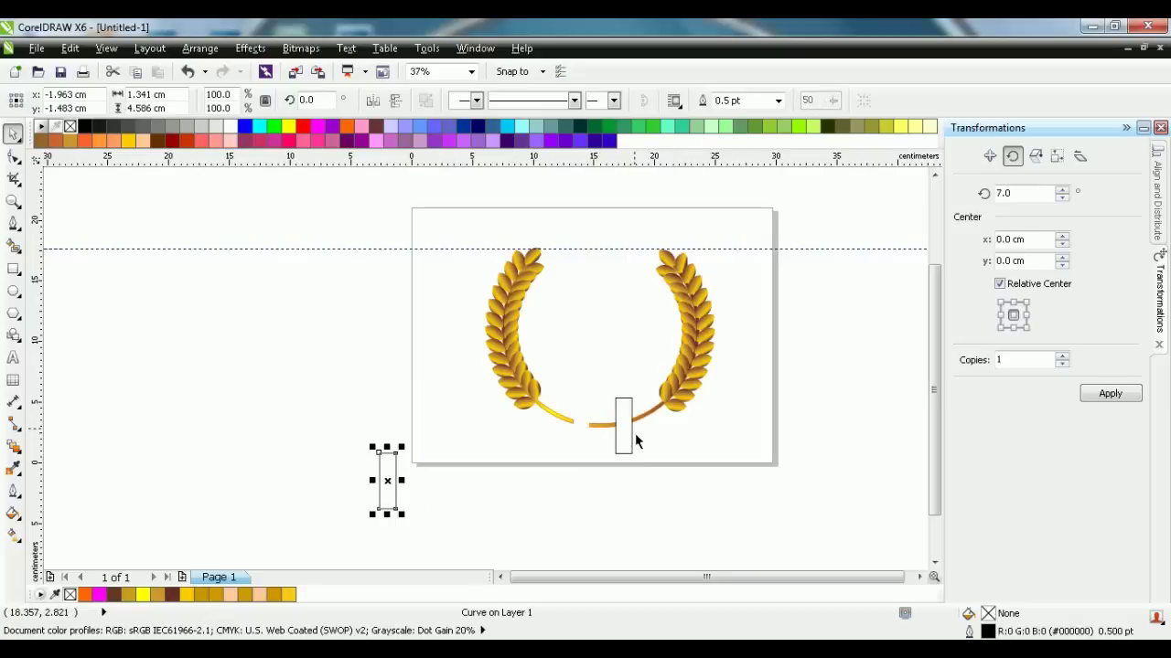
left_click_drag(625, 431, 335, 501)
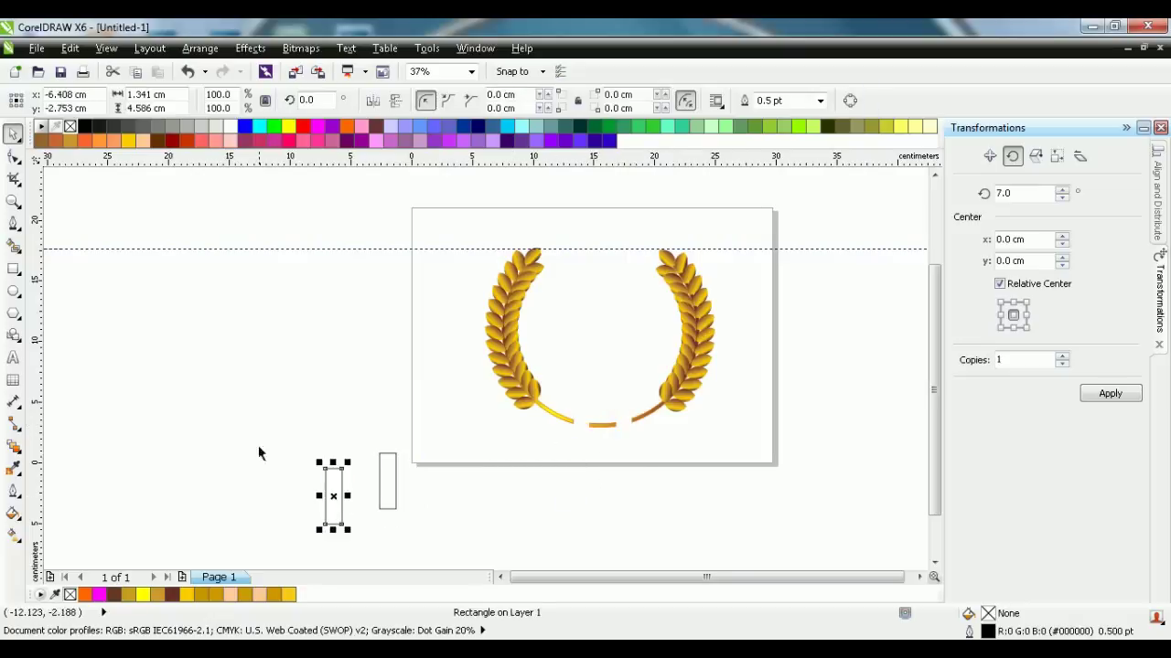
left_click_drag(260, 402, 424, 537)
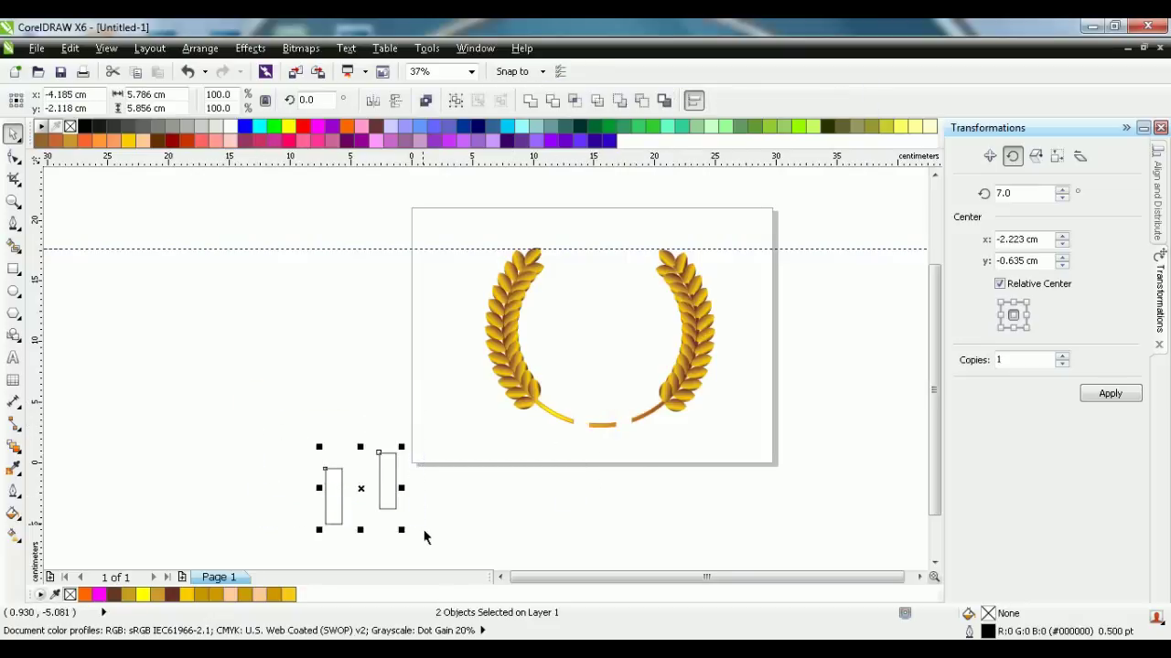
key("Delete")
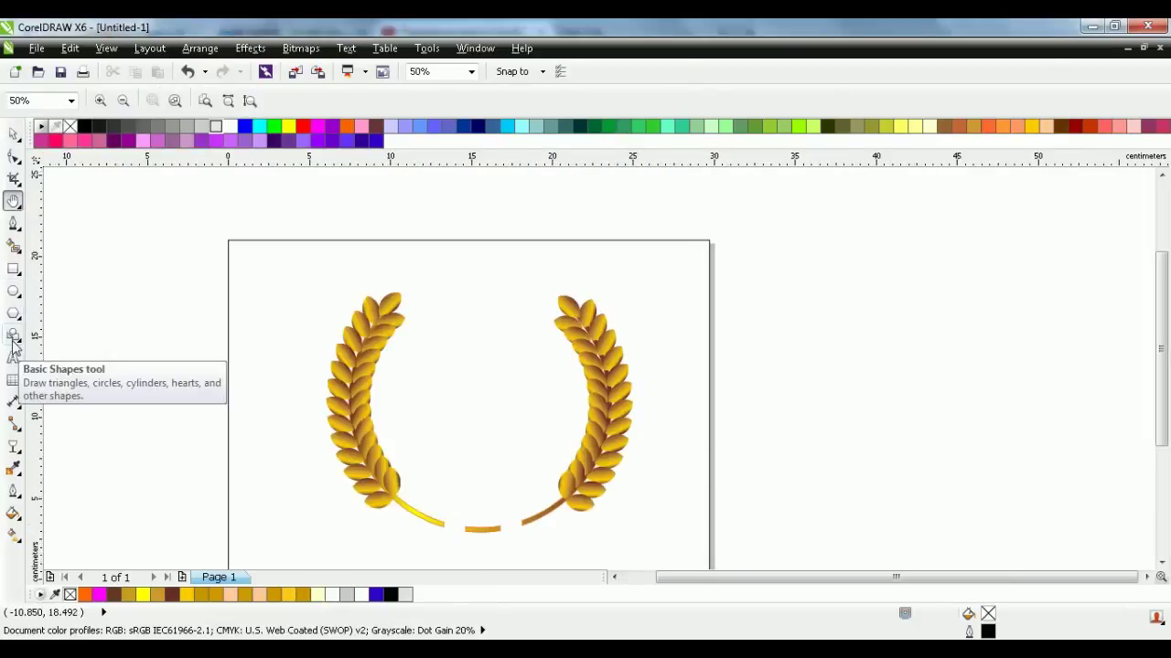
Draw a three-sided polygon about 6.55 by 5.79 cm in the empty area left of the page
left_click(14, 336)
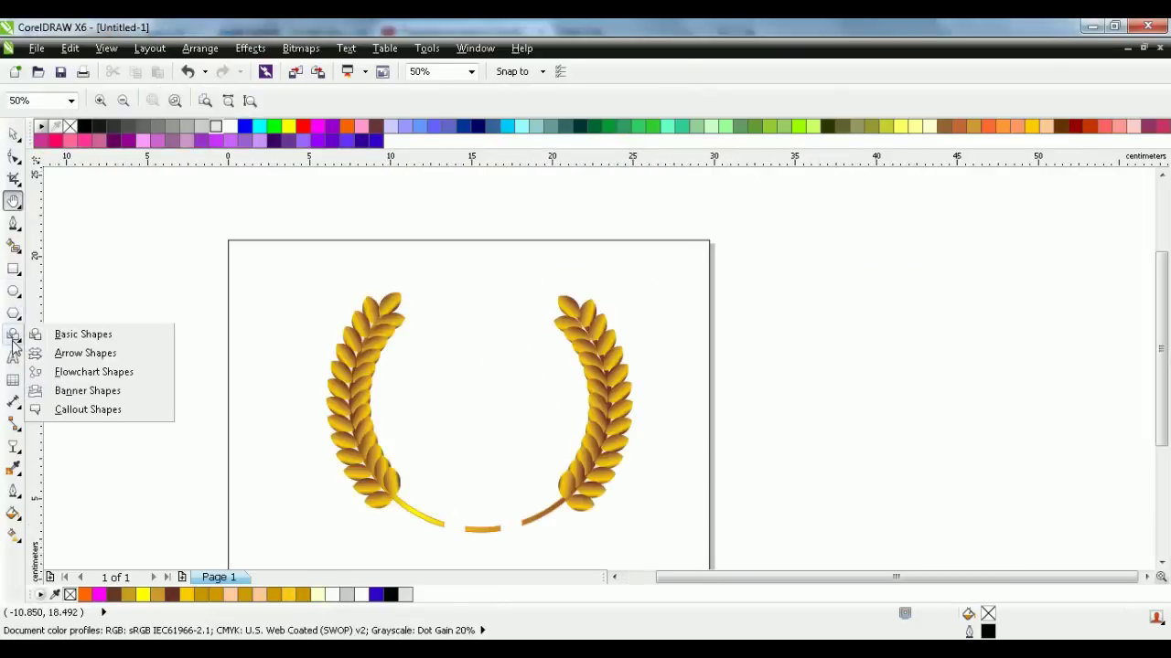
left_click(14, 314)
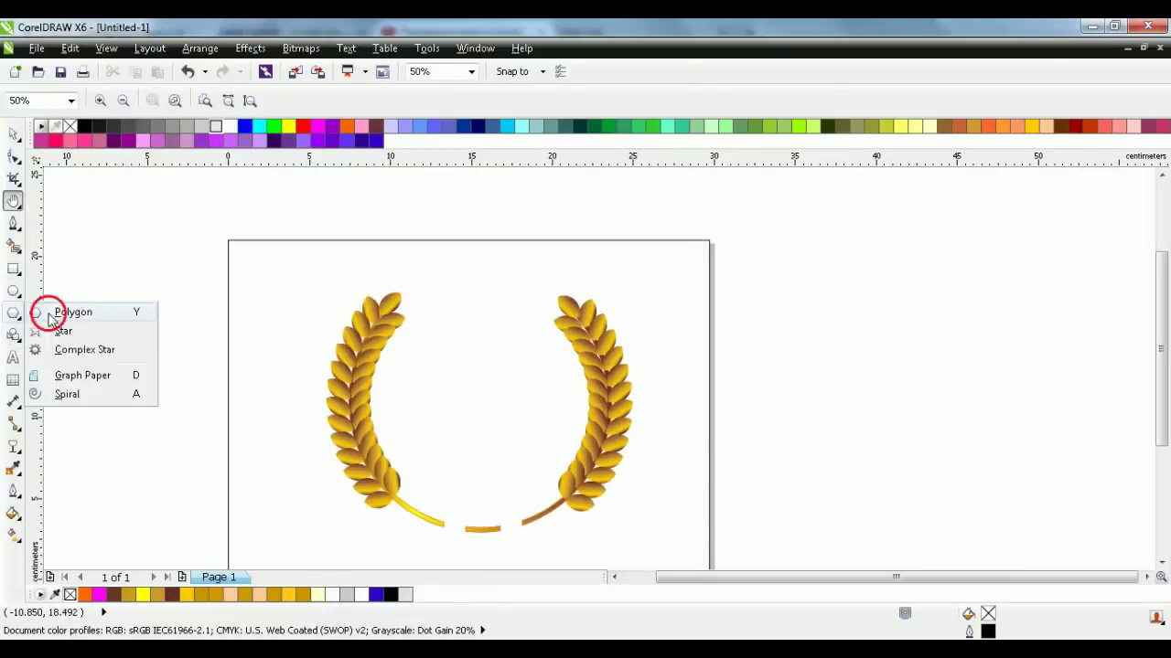
left_click(49, 311)
left_click_drag(85, 358, 205, 484)
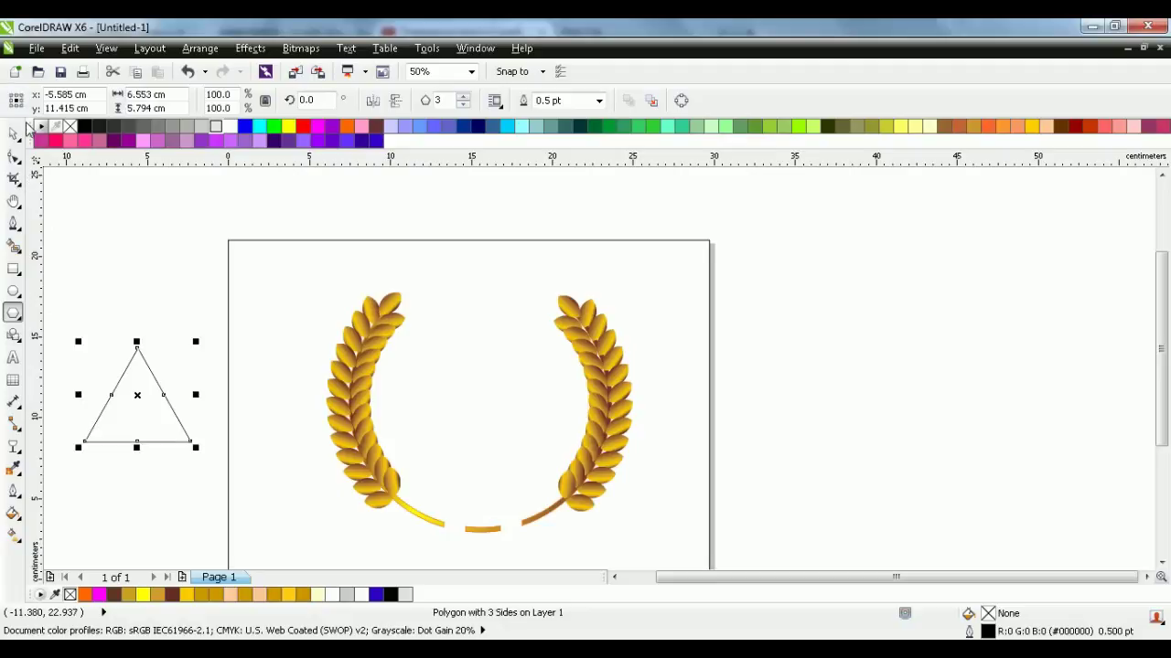
Fill the triangle with a linear fountain fill using the Cylinder - Gold 01 preset
left_click(15, 134)
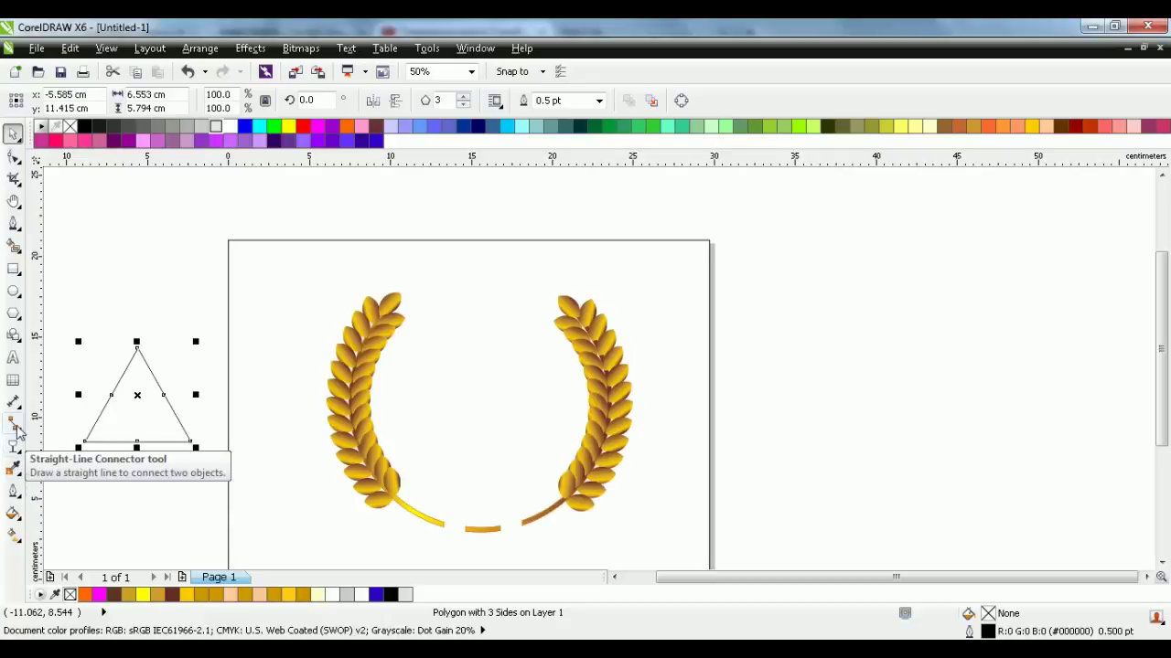
left_click(12, 513)
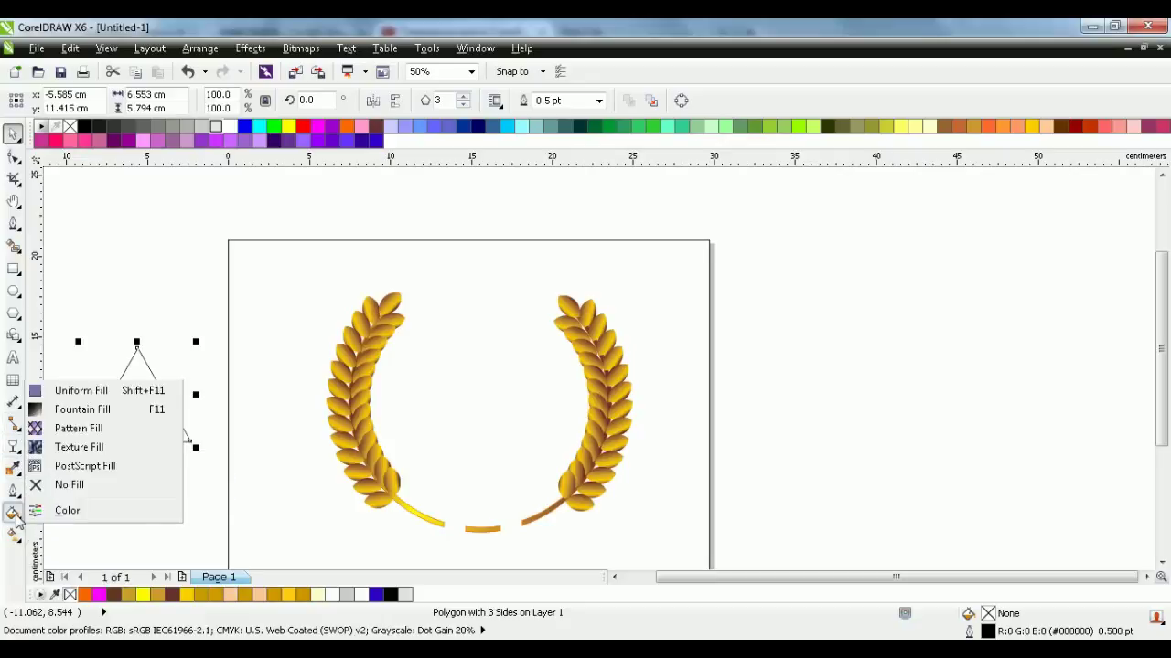
left_click(82, 410)
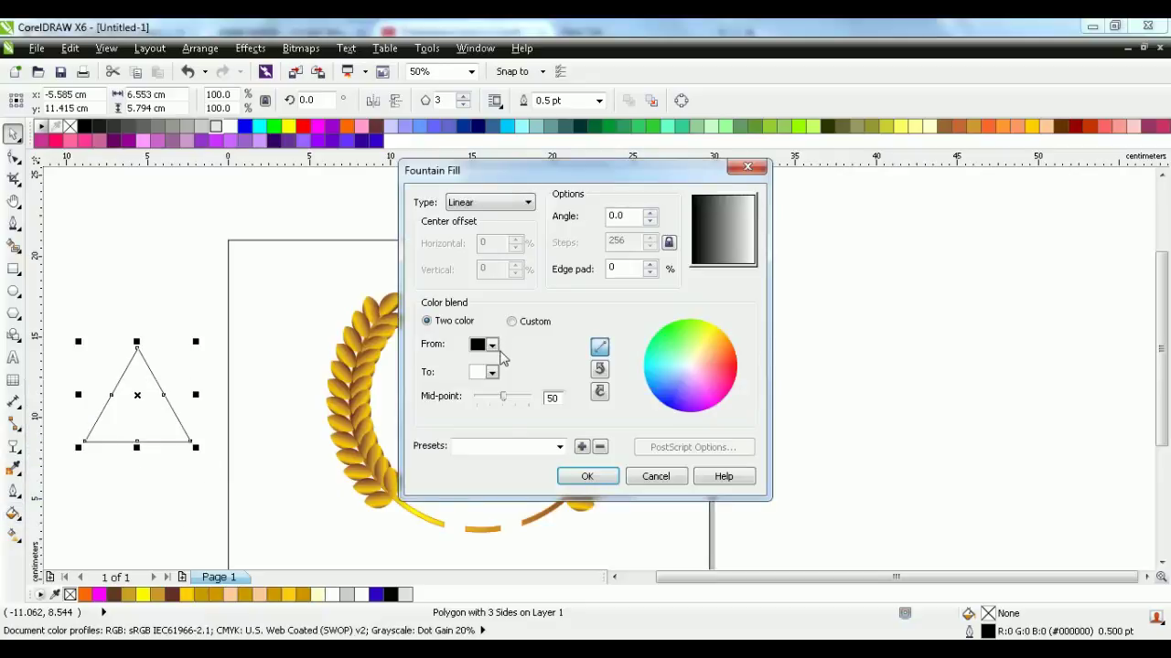
left_click(623, 216)
type("9")
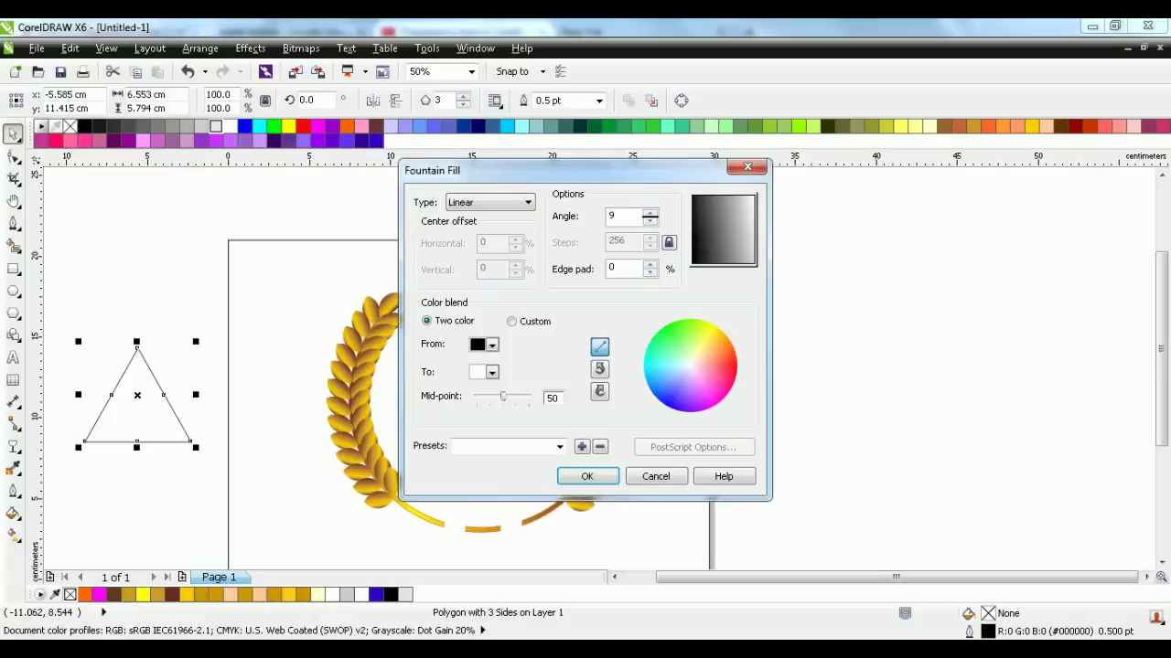
type("0")
left_click(559, 446)
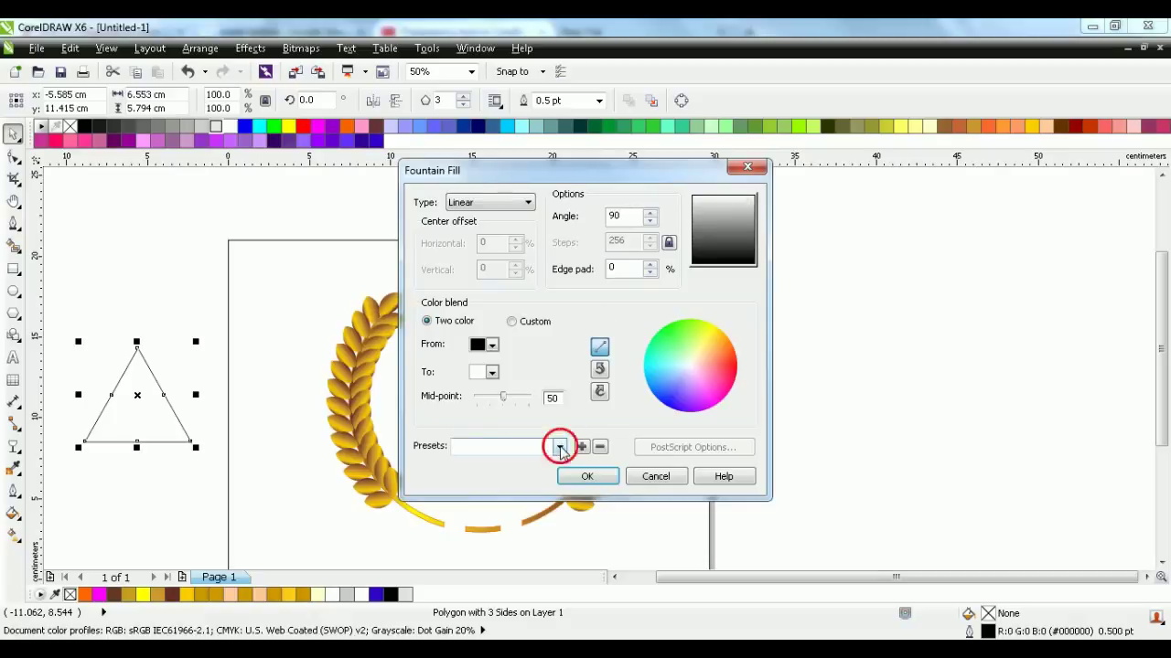
scroll(506, 378, "down", 2)
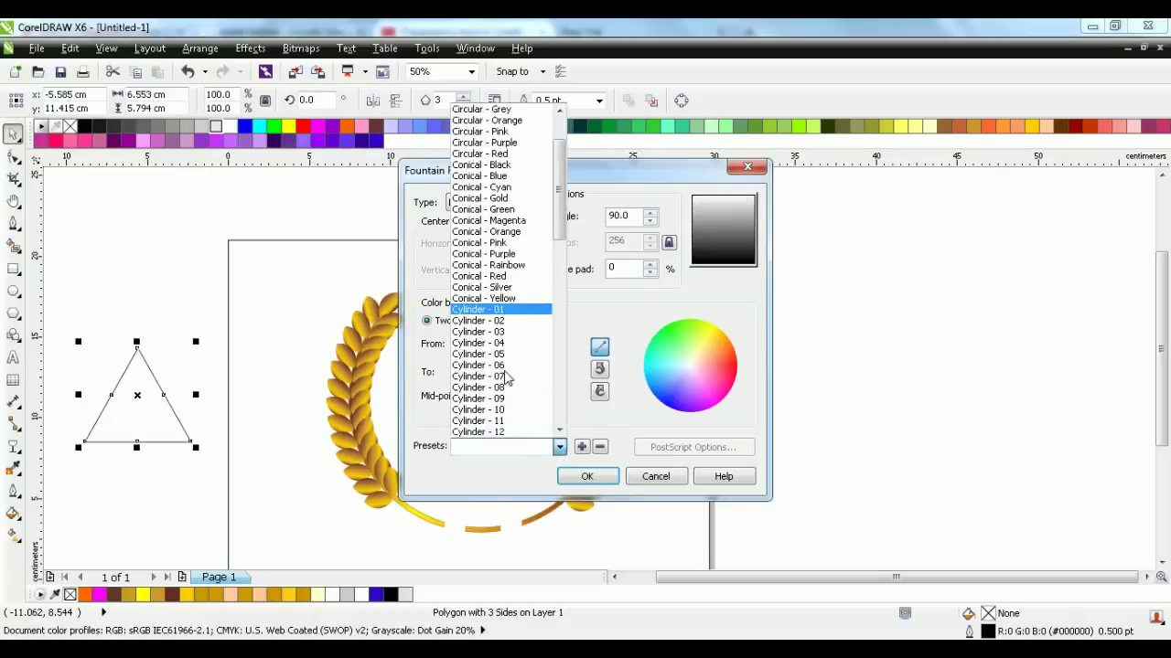
scroll(506, 378, "down", 2)
left_click(503, 396)
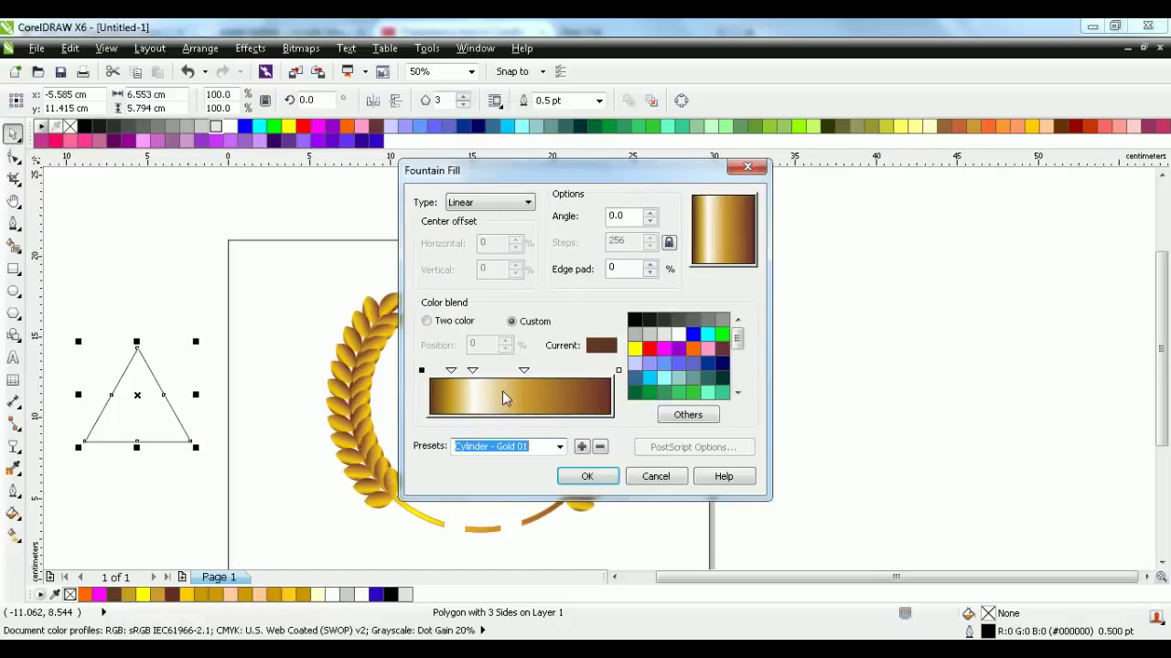
left_click(586, 478)
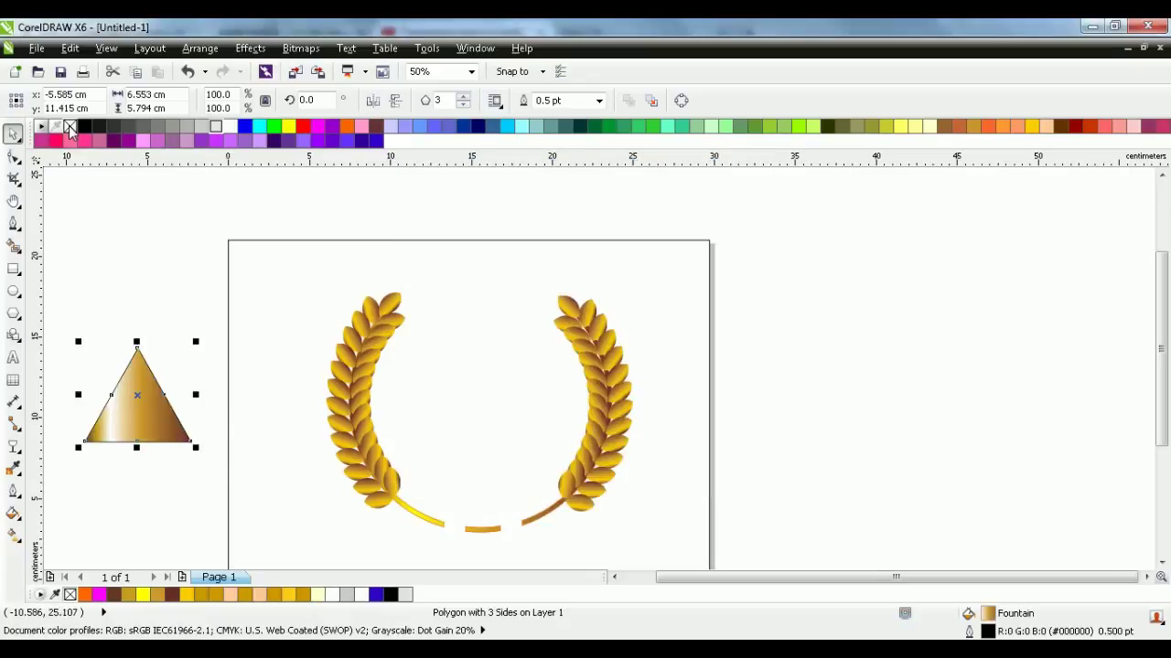
Remove the triangle's outline and move it straight up, to about x -5.29, y 18.82 cm outside the page
right_click(71, 128)
left_click(146, 293)
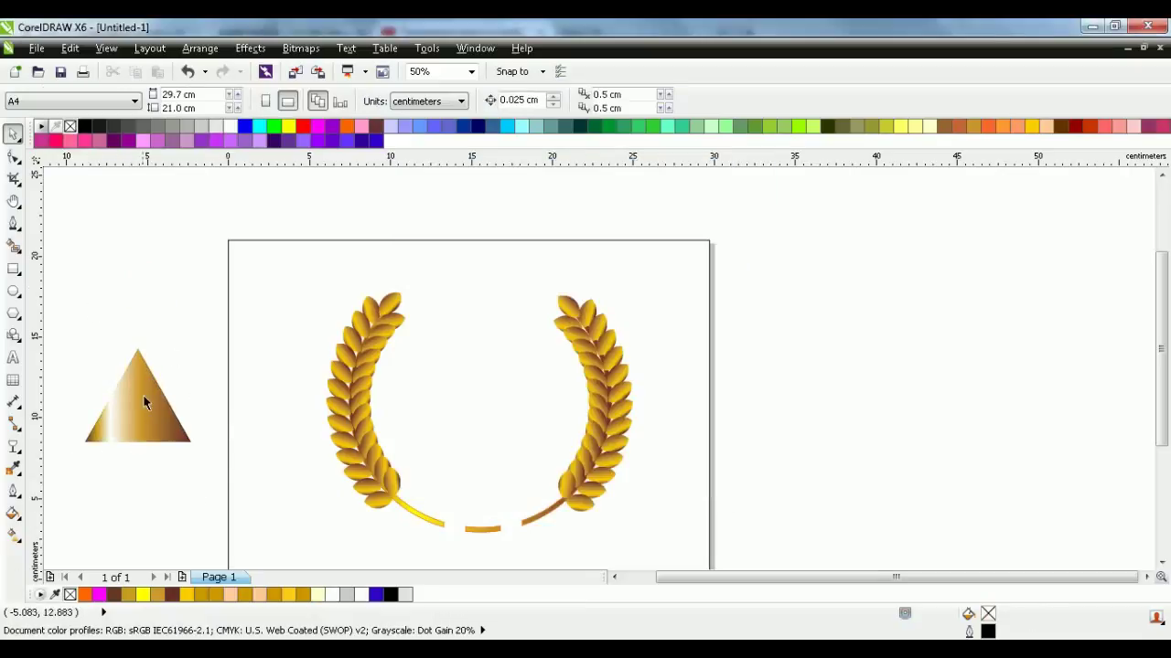
left_click_drag(148, 415, 153, 294)
left_click(229, 419)
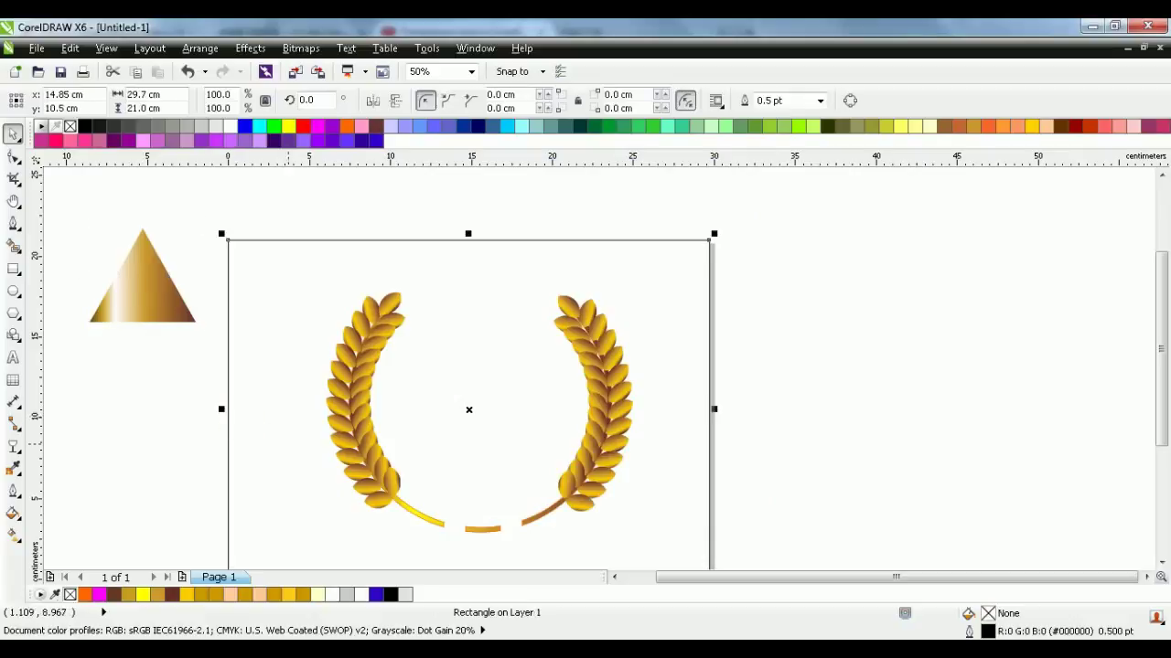
left_click(942, 363)
Draw a circle about 11.34 cm across centred between the laurel branches and give it an 8 pt outline
left_click(14, 291)
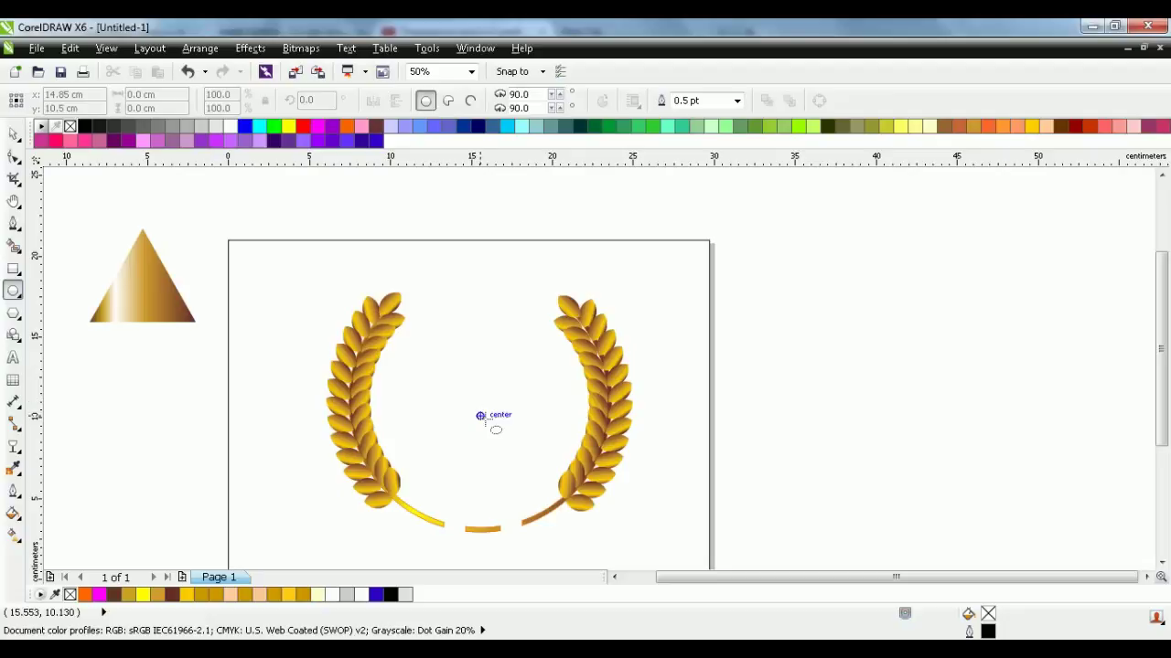
left_click_drag(480, 416, 578, 517)
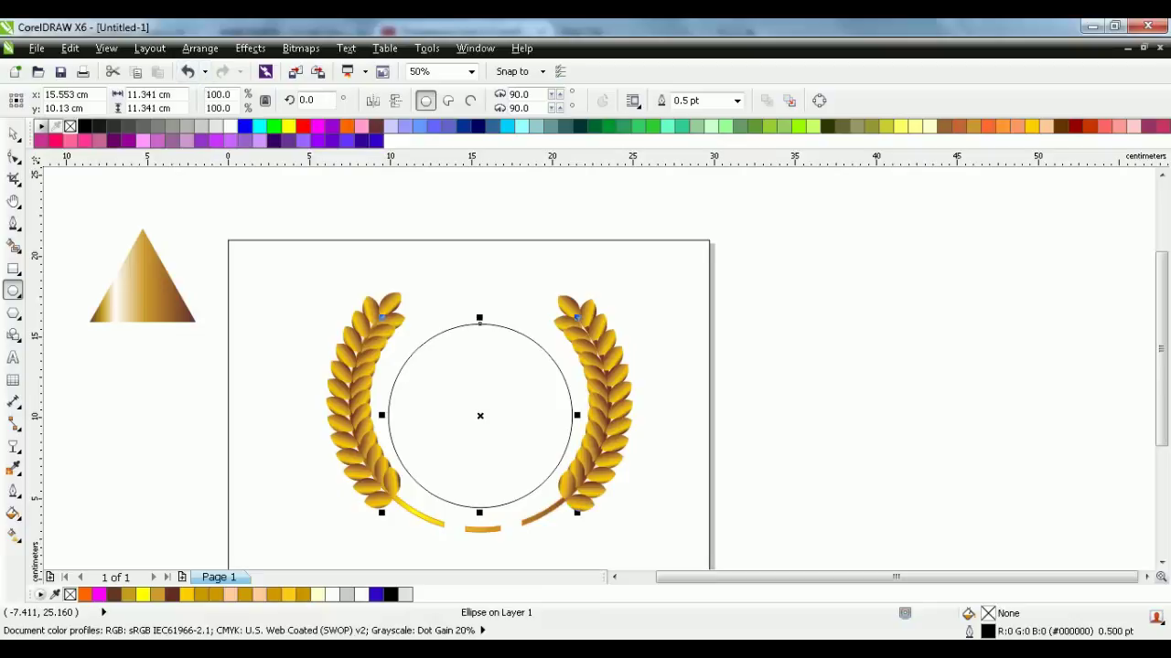
left_click(737, 101)
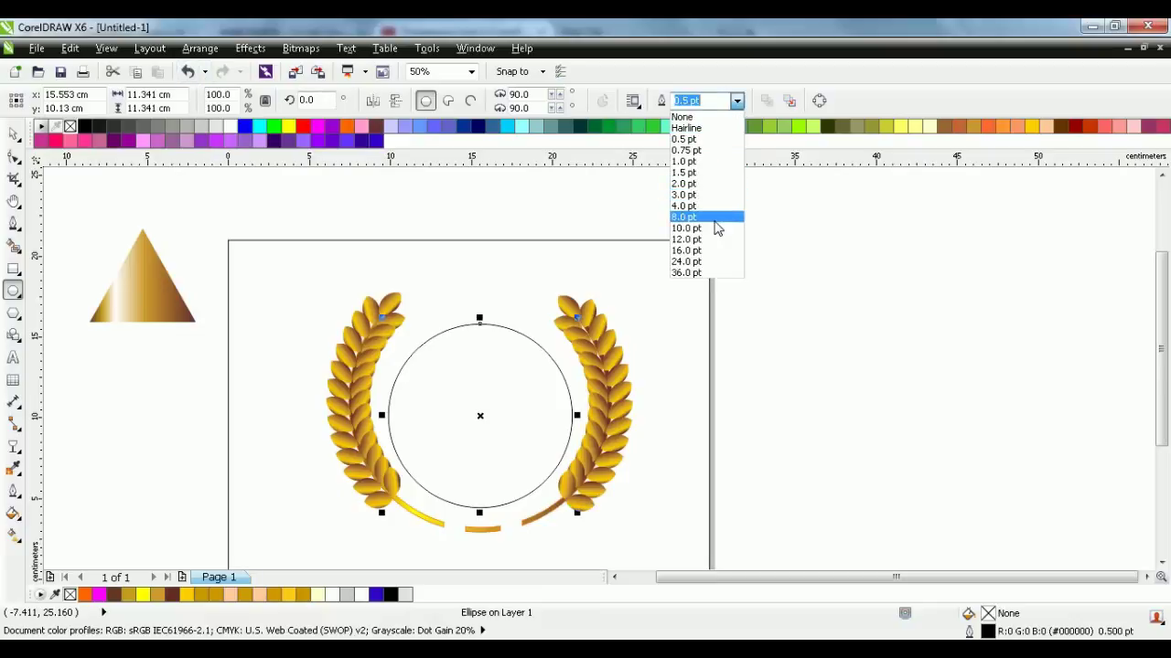
left_click(716, 220)
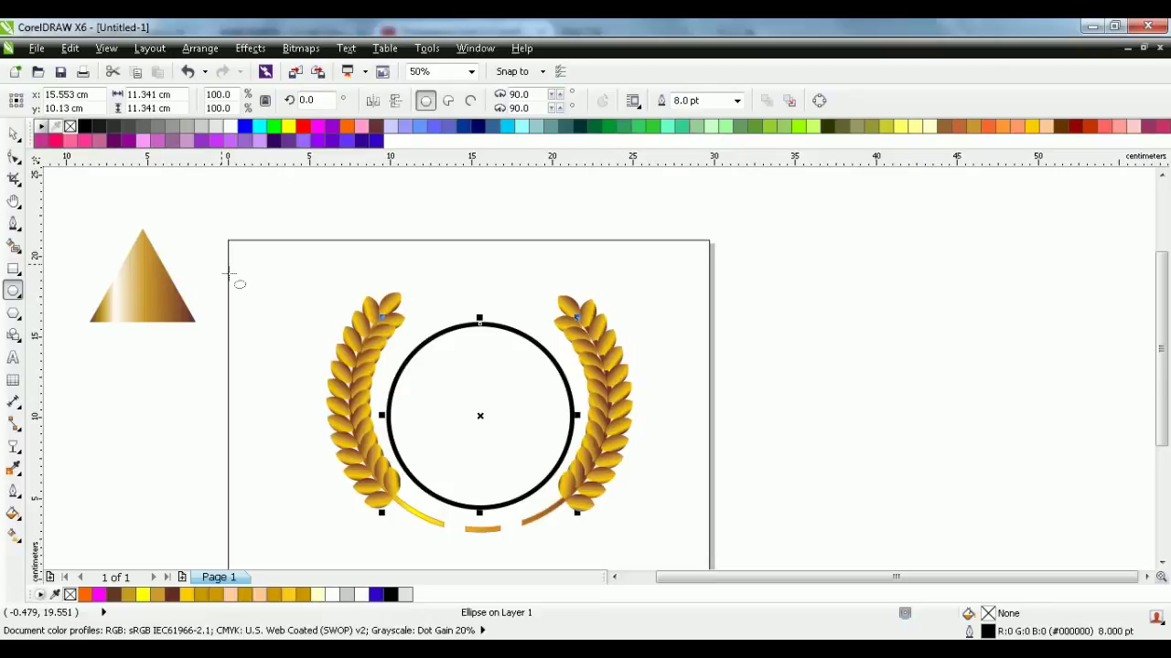
Convert the circle's outline to an object and fill it with the Cylinder - Gold 01 fountain preset
key("ctrl+shift+q")
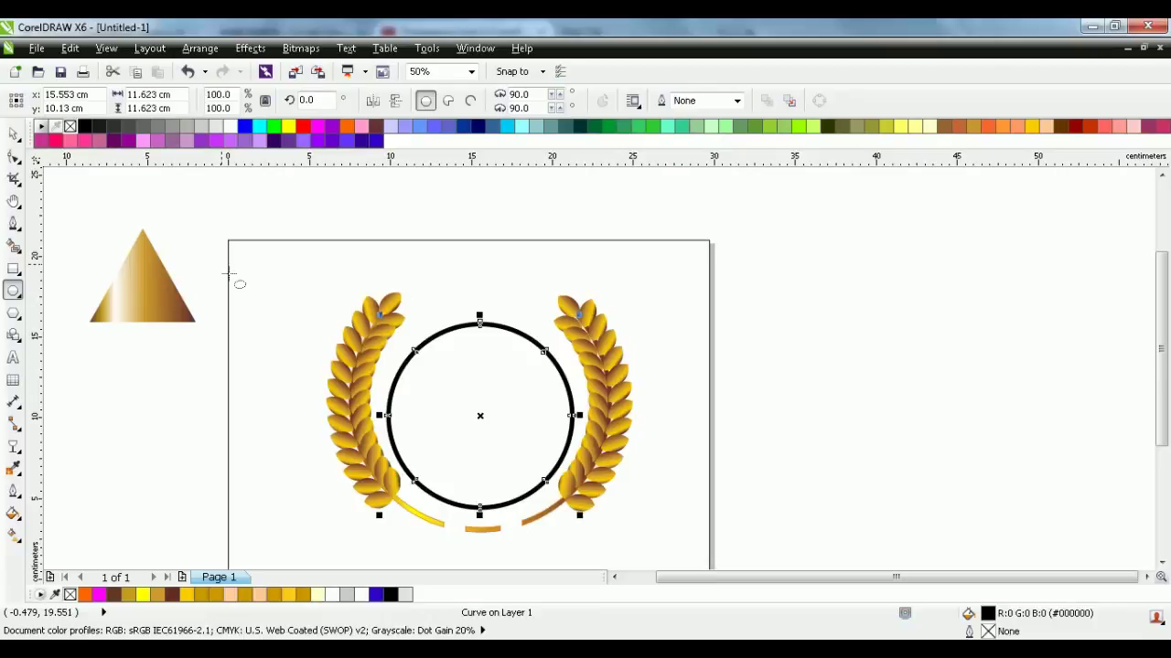
left_click(14, 514)
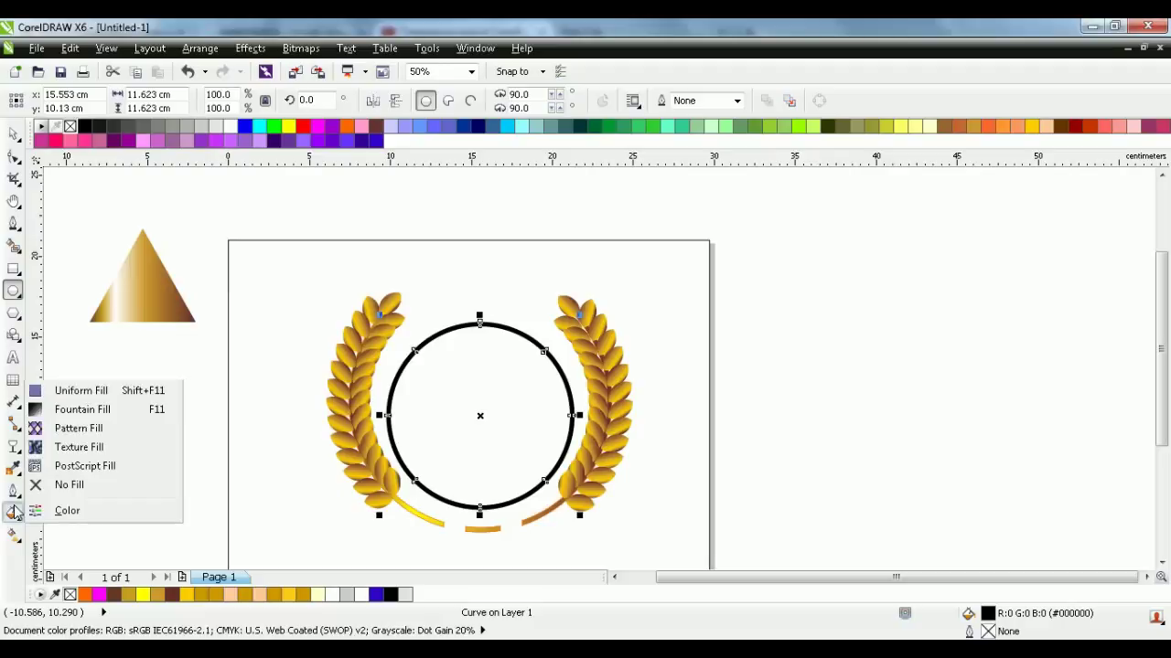
left_click(136, 412)
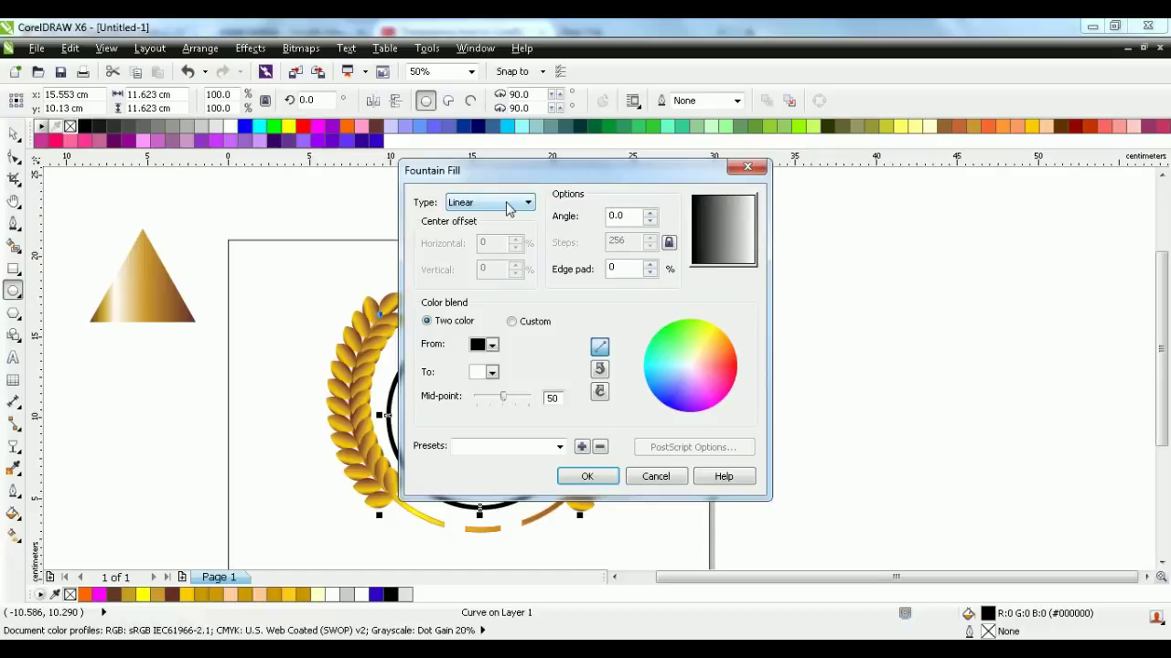
left_click(640, 217)
type("90")
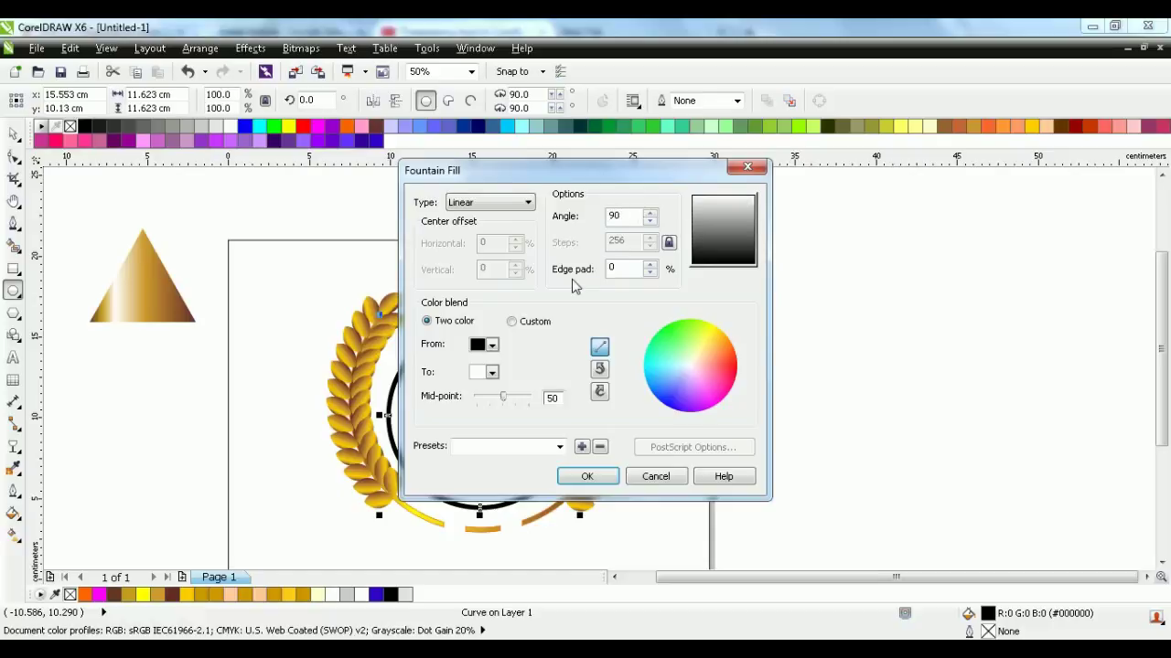
left_click(559, 447)
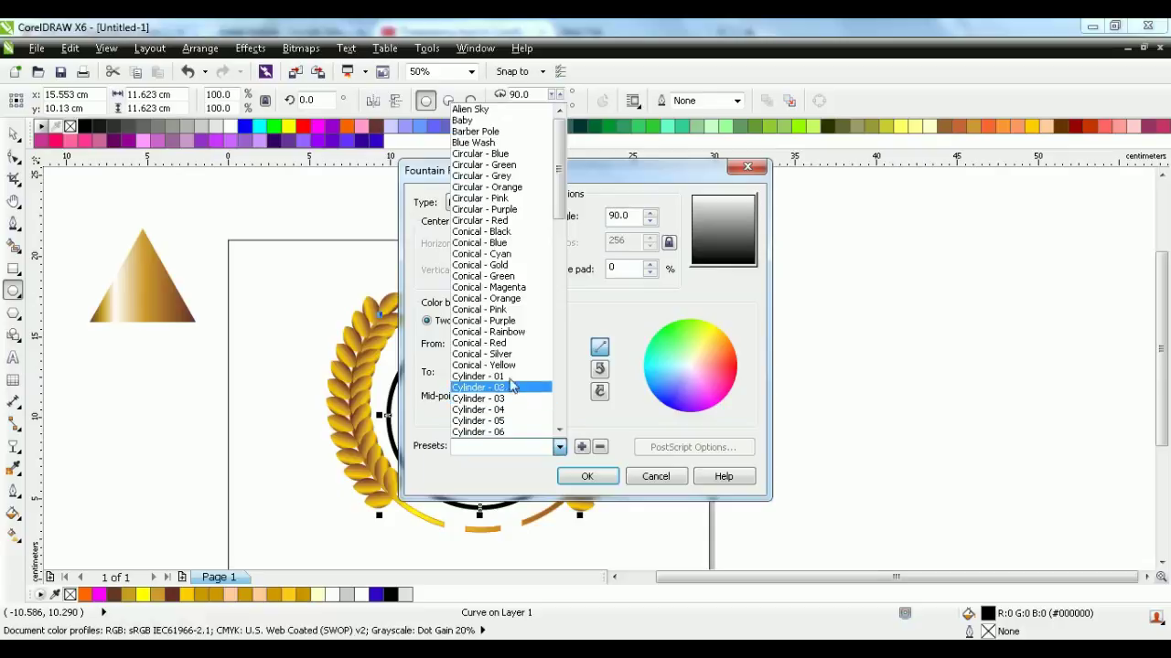
scroll(510, 371, "down", 3)
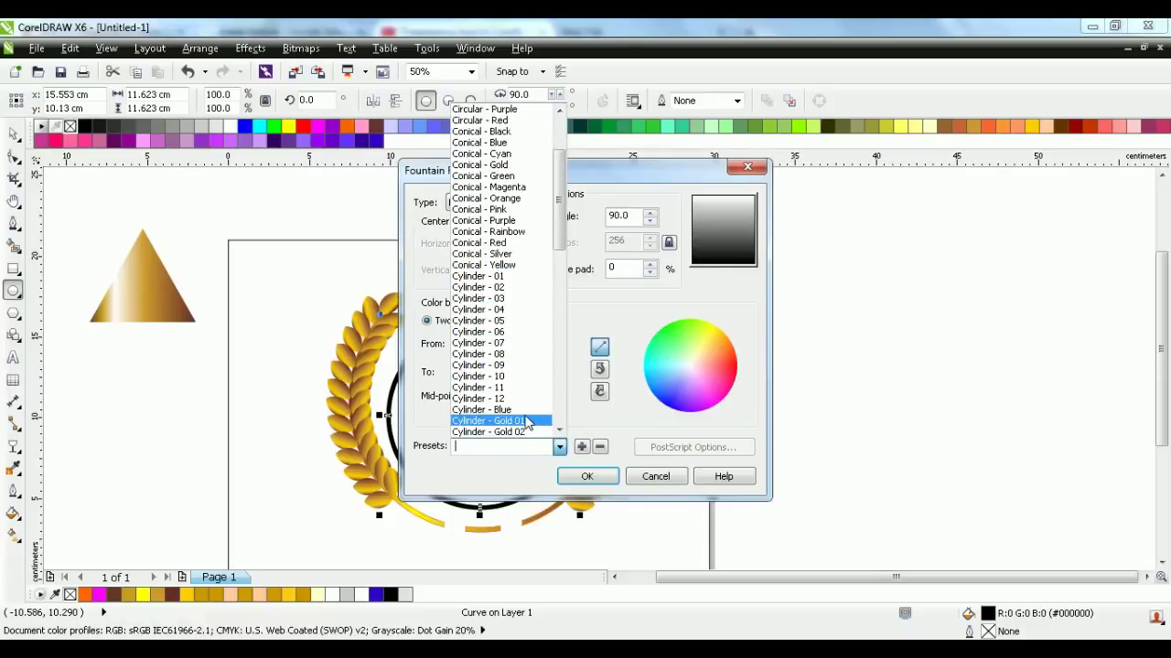
left_click(529, 420)
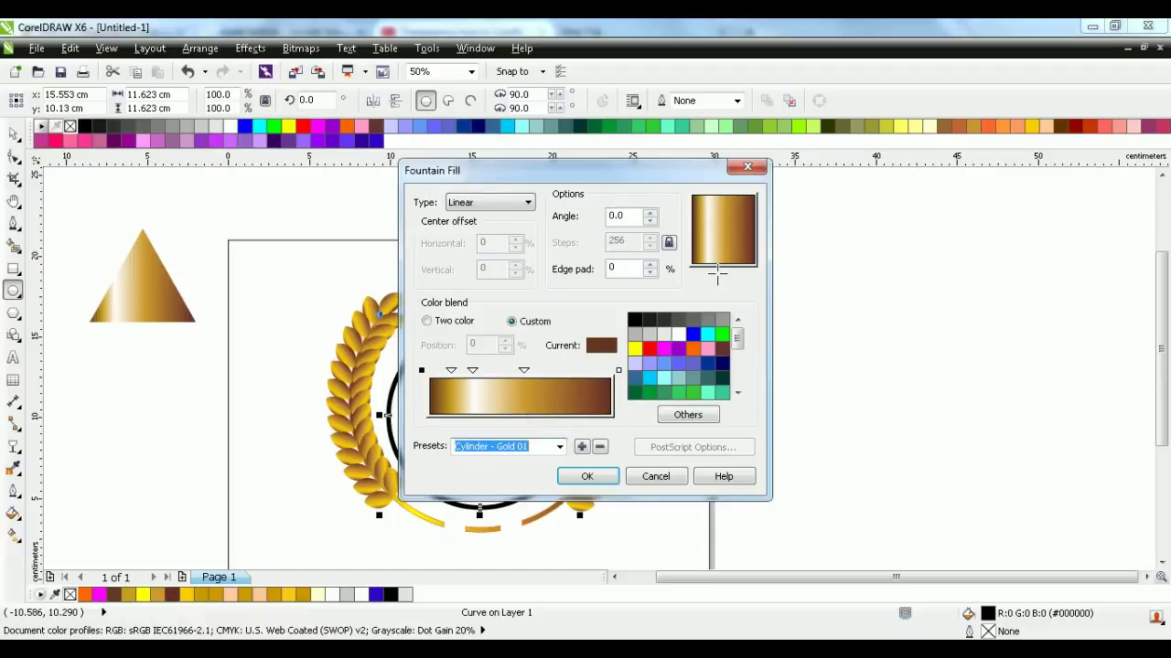
left_click(587, 476)
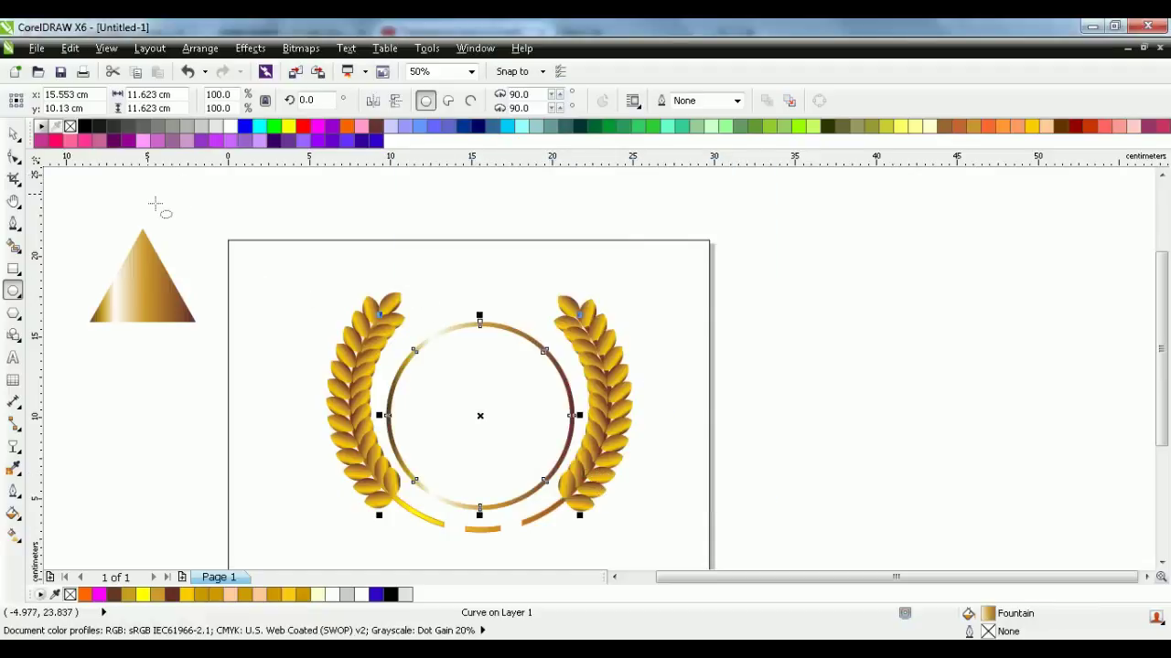
left_click(12, 134)
left_click(286, 321)
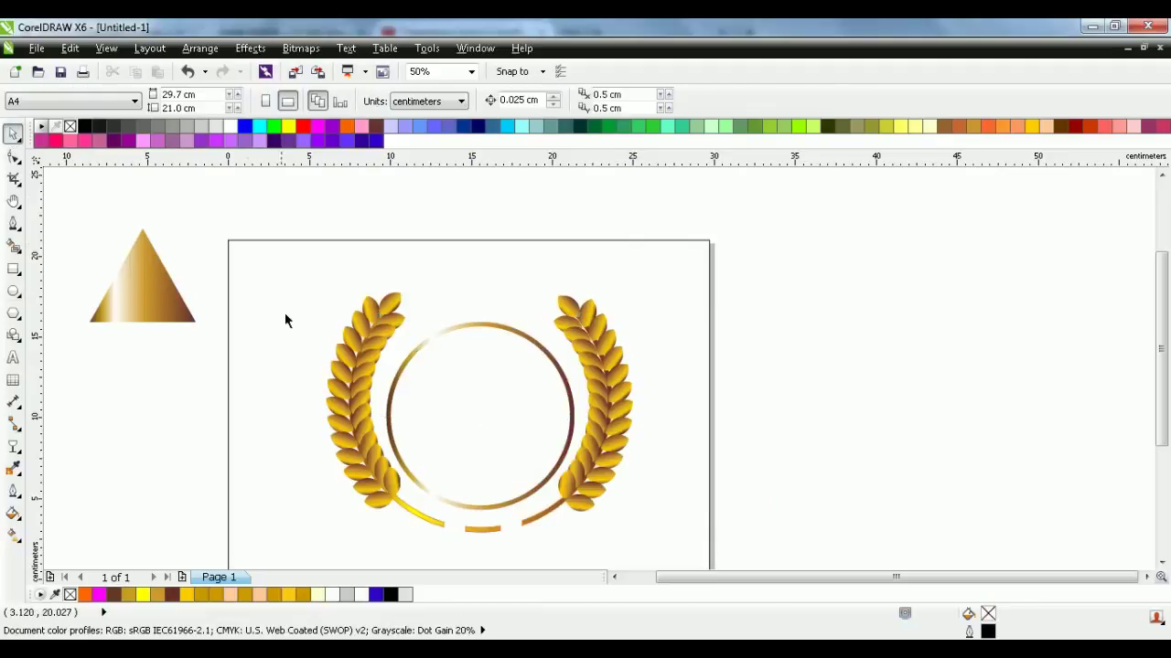
Rotate the gold triangle to about 257.6 degrees so its tip points right
left_click(145, 283)
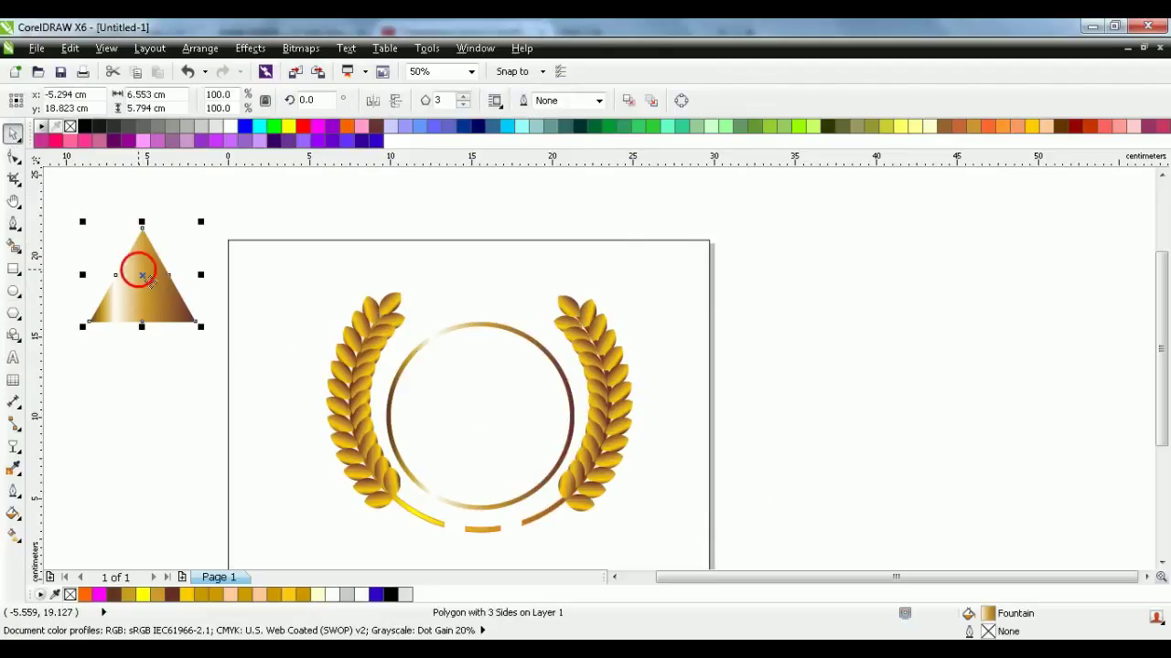
left_click(143, 275)
left_click_drag(203, 223, 185, 339)
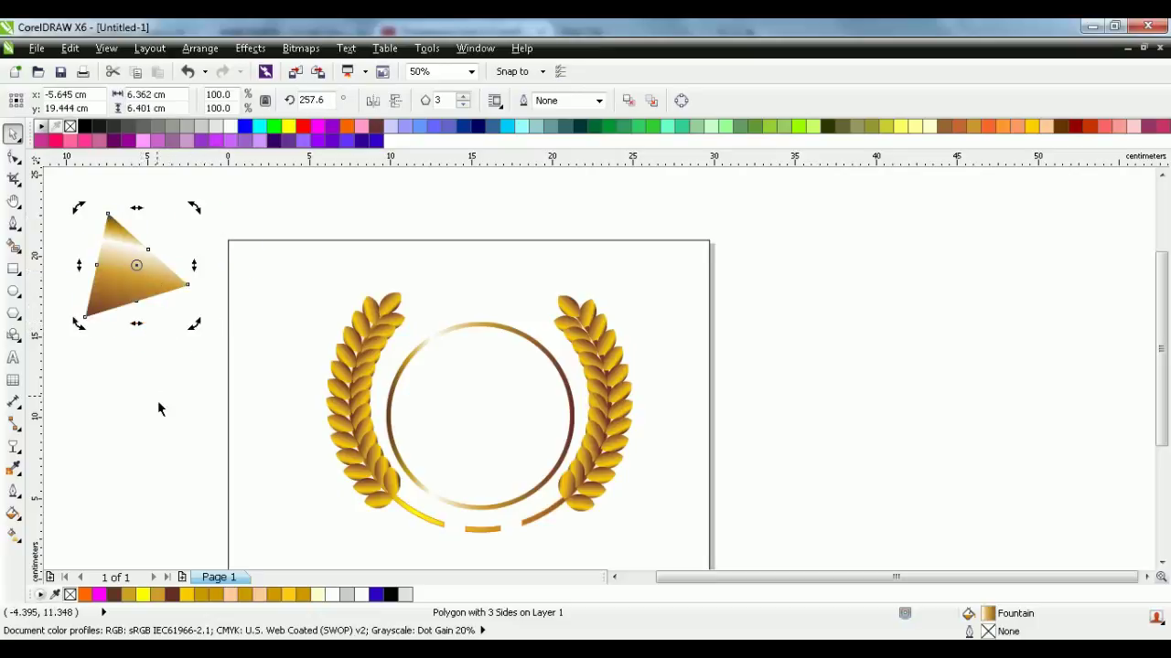
left_click(107, 436)
Place a duplicate of the rotated triangle below the original, outside the page
left_click(118, 270)
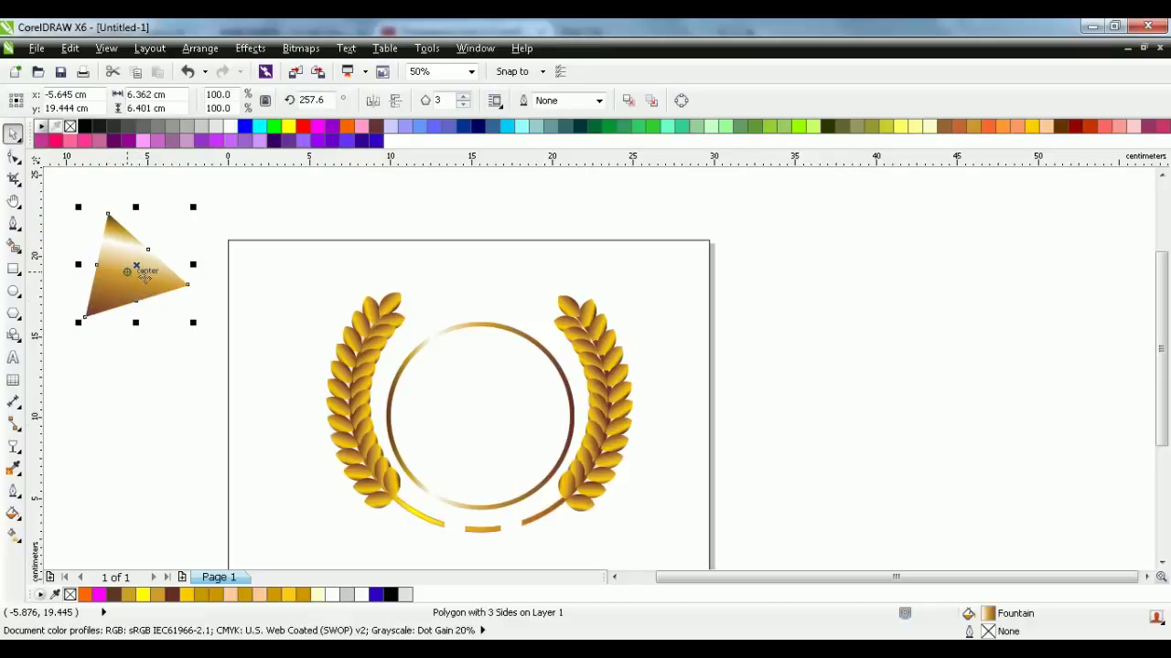
left_click_drag(140, 284, 123, 433)
right_click(122, 433)
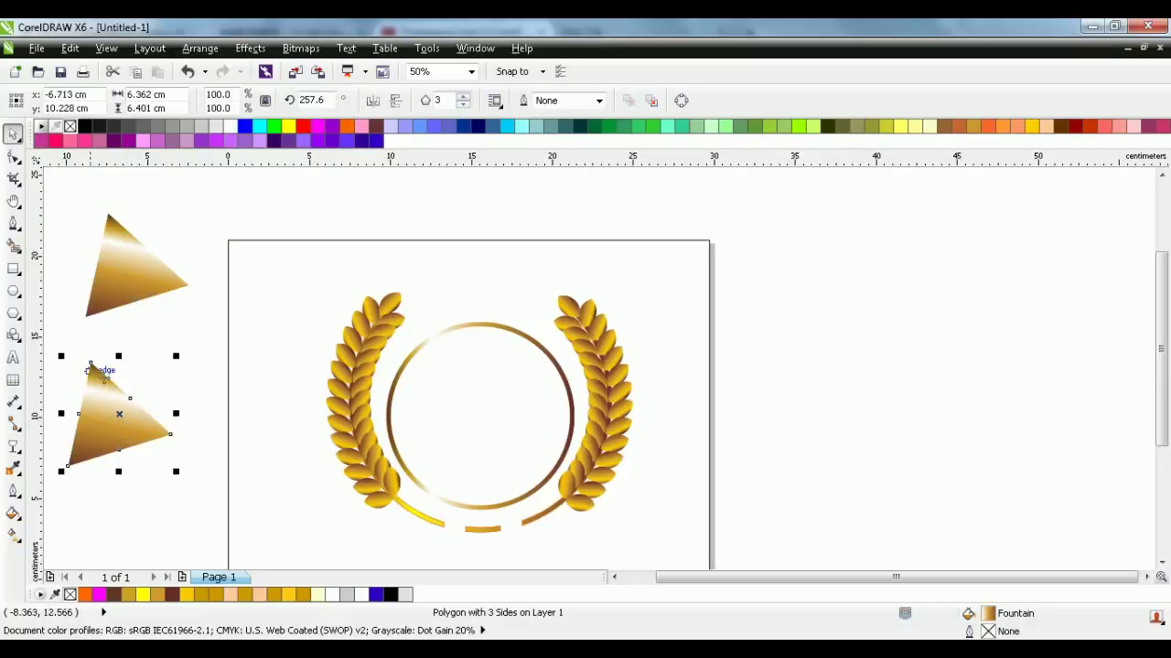
Move the upper triangle into the gold circle and rotate it to about 267.8 degrees
left_click(128, 270)
left_click_drag(144, 281, 487, 439)
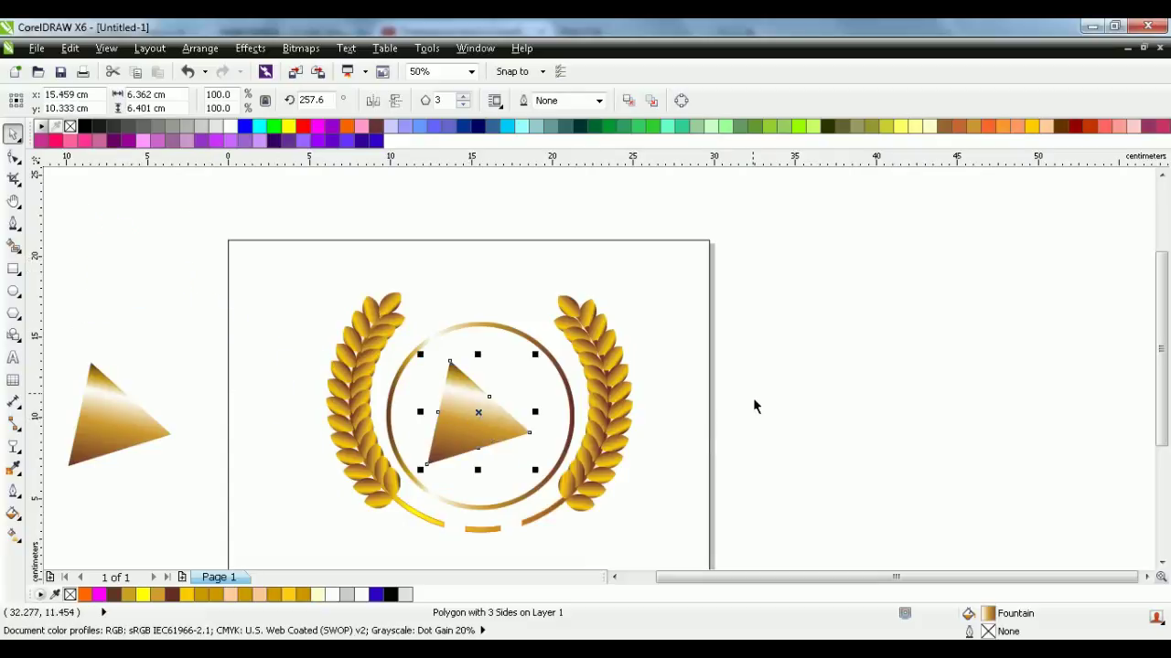
left_click(467, 432)
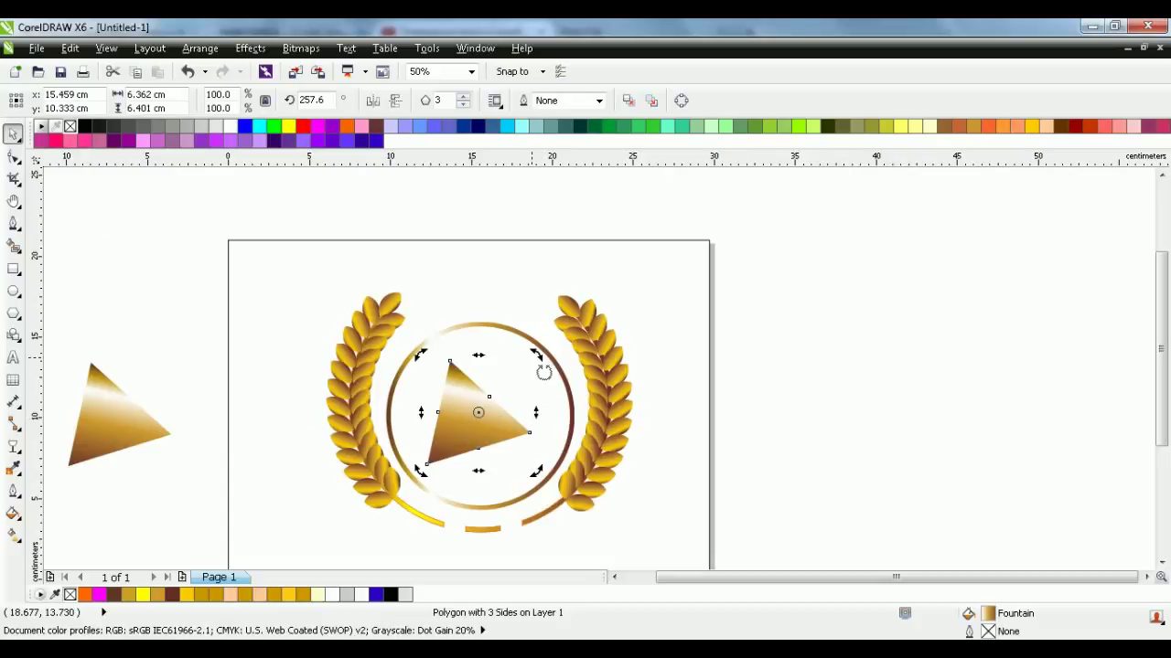
left_click_drag(543, 371, 539, 358)
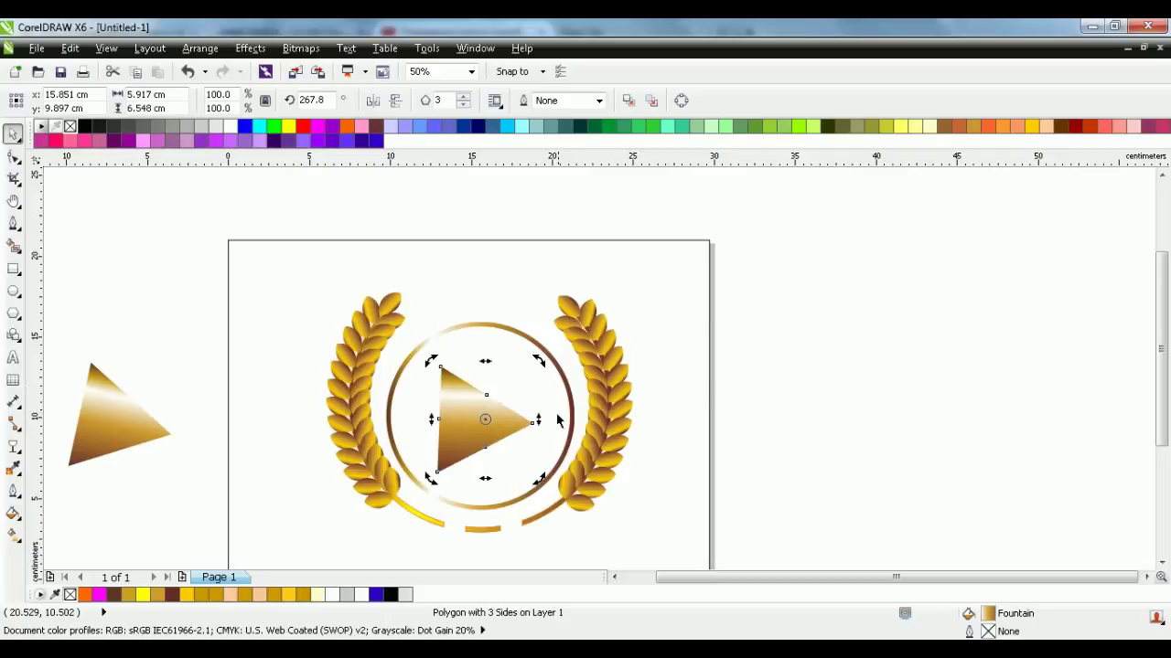
left_click(695, 429)
Centre the triangle inside the gold circle, at about x 15.45, y 10.15 cm
left_click(489, 417)
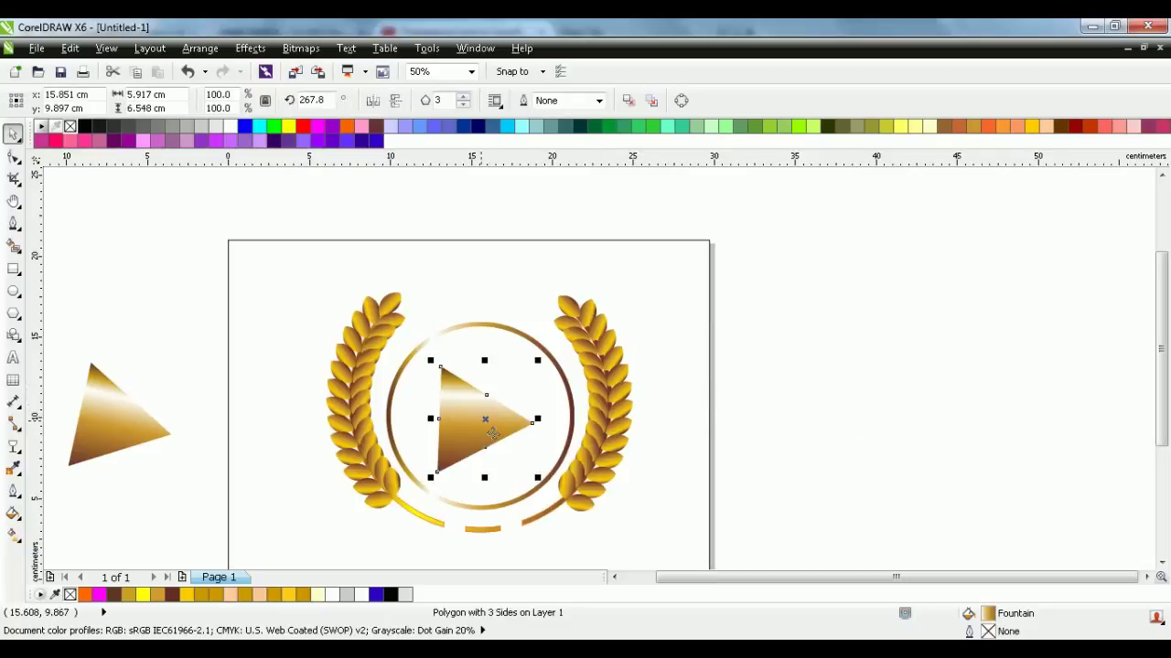
key("Right")
key("Right")
key("Right")
key("Right")
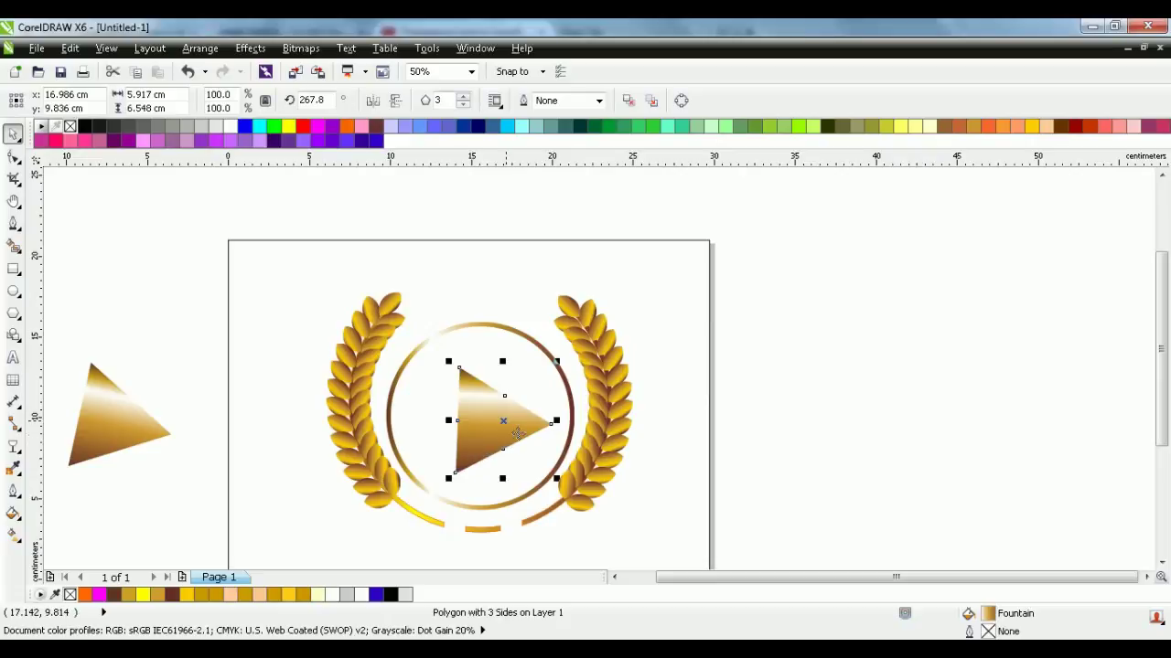
left_click_drag(518, 434, 493, 431)
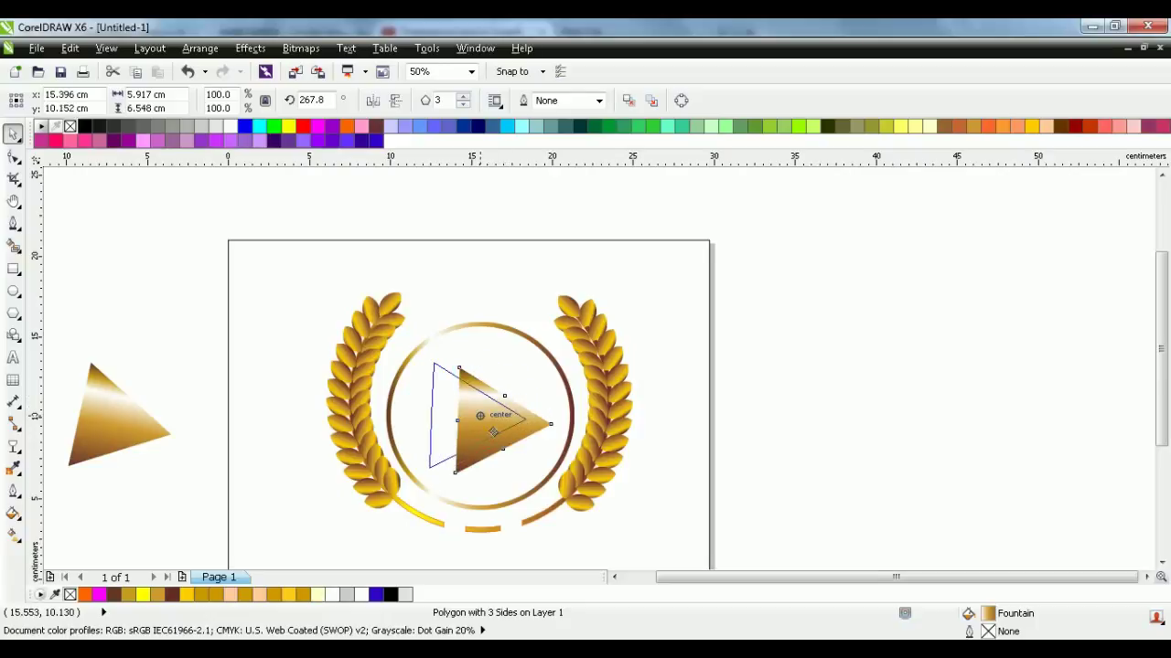
left_click_drag(493, 431, 491, 433)
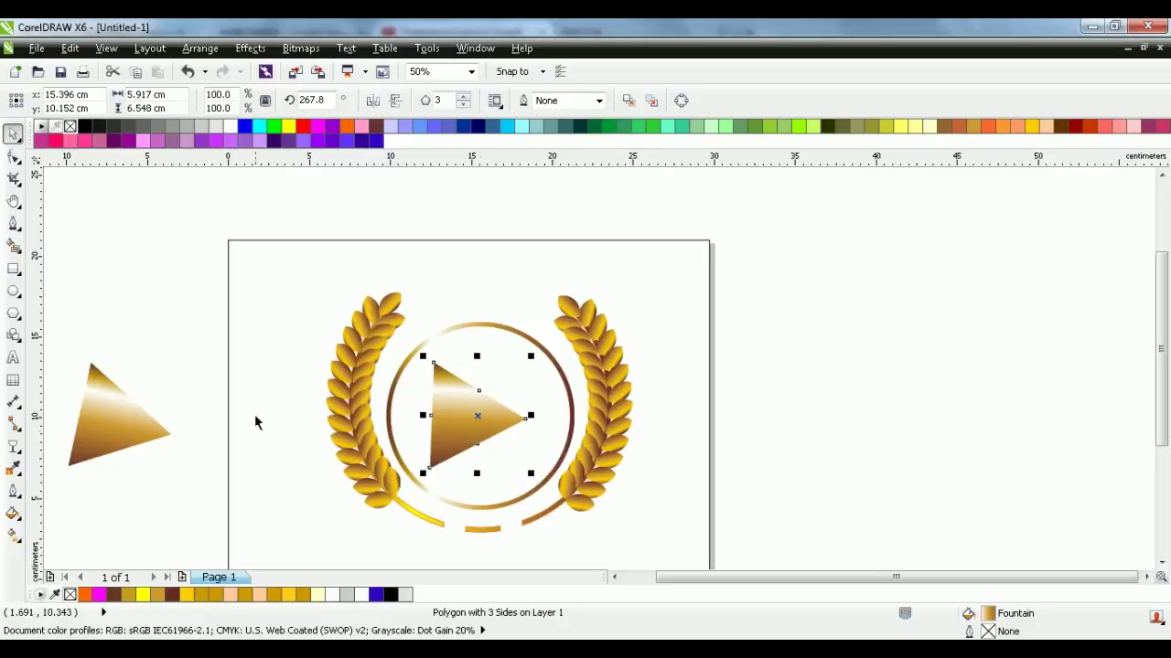
key("Right")
key("Right")
key("Right")
key("Right")
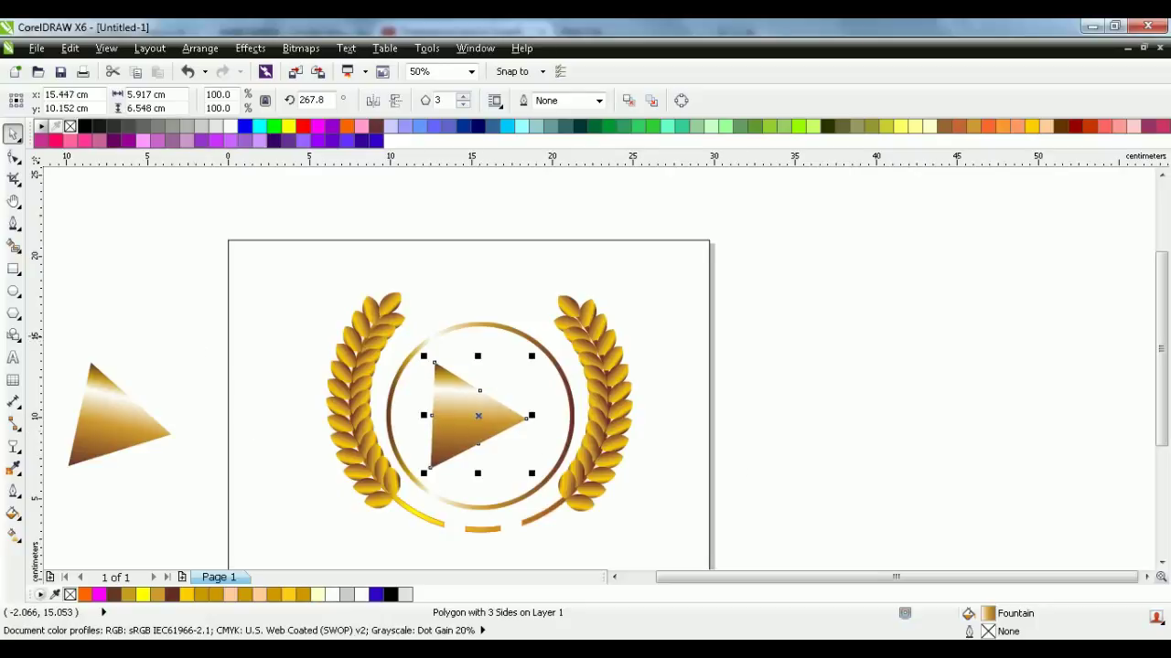
Shift the gold triangle horizontally to the right inside the ring, to about x 16.23 cm
key("Right")
key("Right")
key("Right")
key("Right")
key("Right")
key("Right")
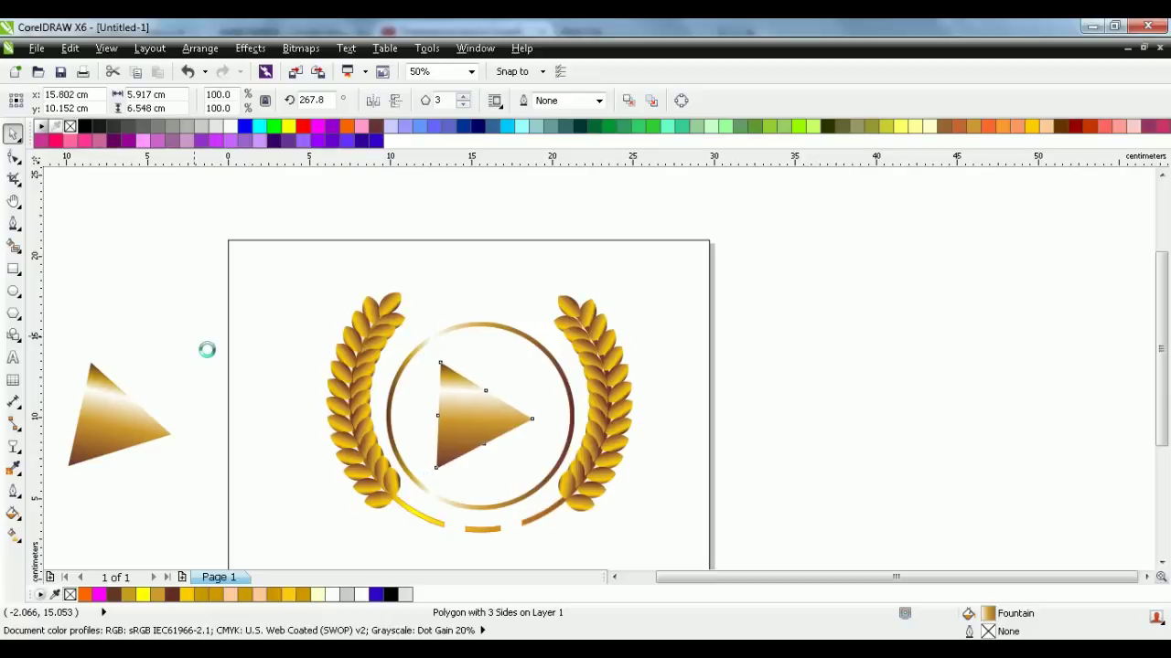
key("Right")
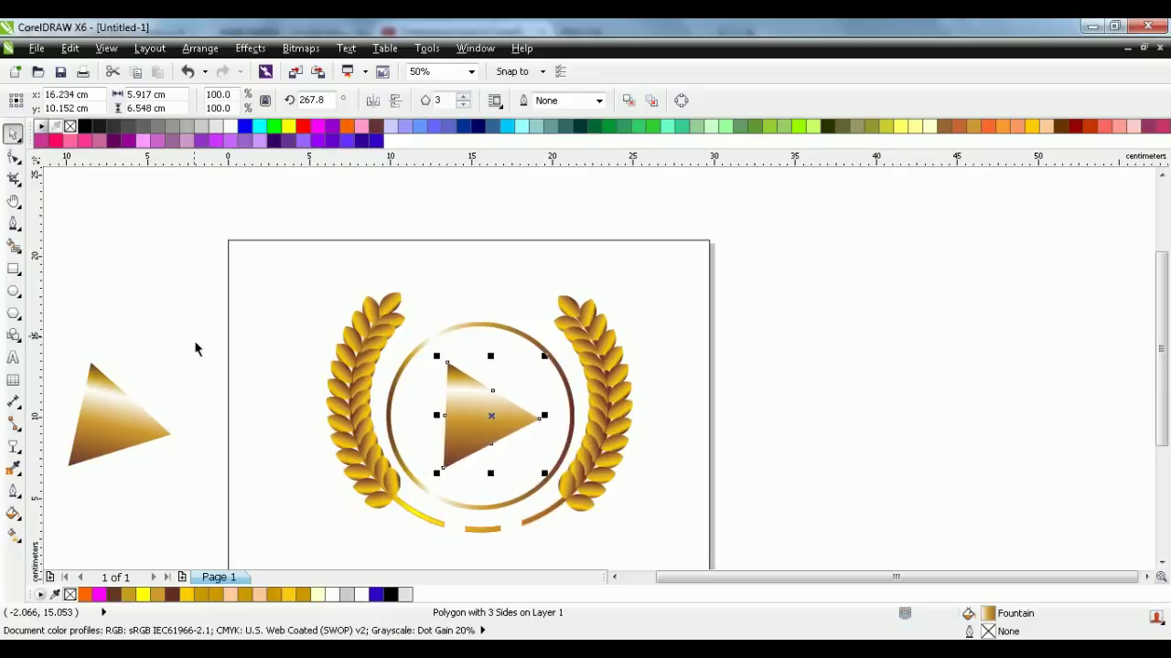
left_click(797, 416)
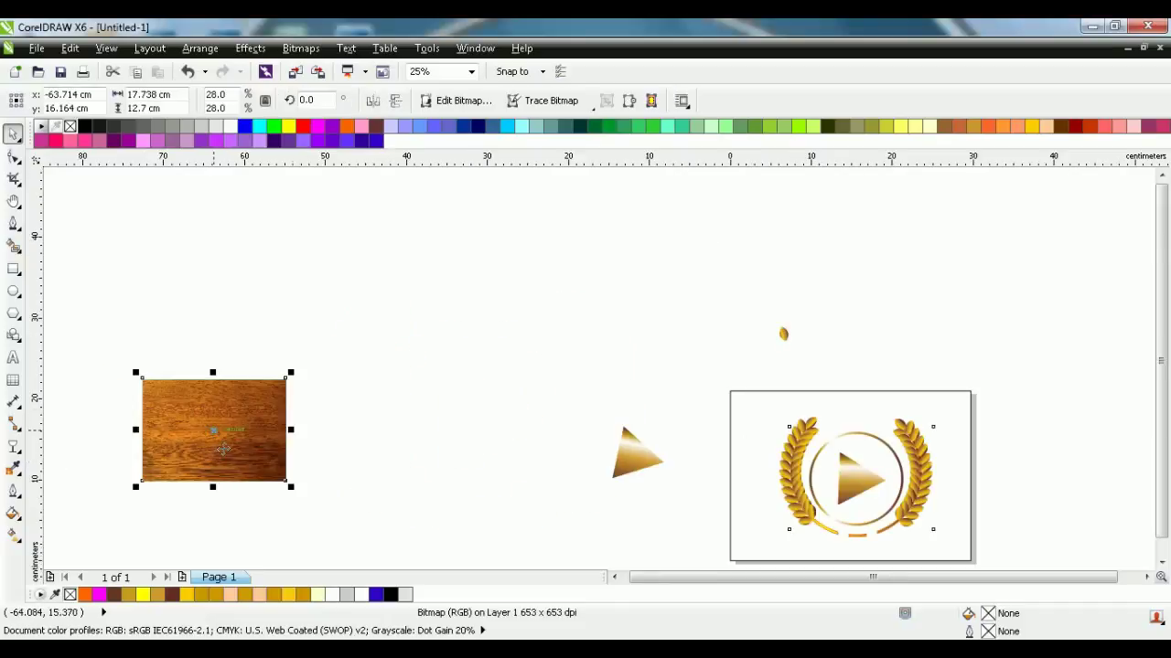
Move the wood-texture bitmap closer to the page and PowerClip it inside the triangle in the ring
mouse_move(227, 442)
left_mouse_down()
mouse_move(649, 502)
mouse_move(486, 460)
left_mouse_up()
right_click(473, 449)
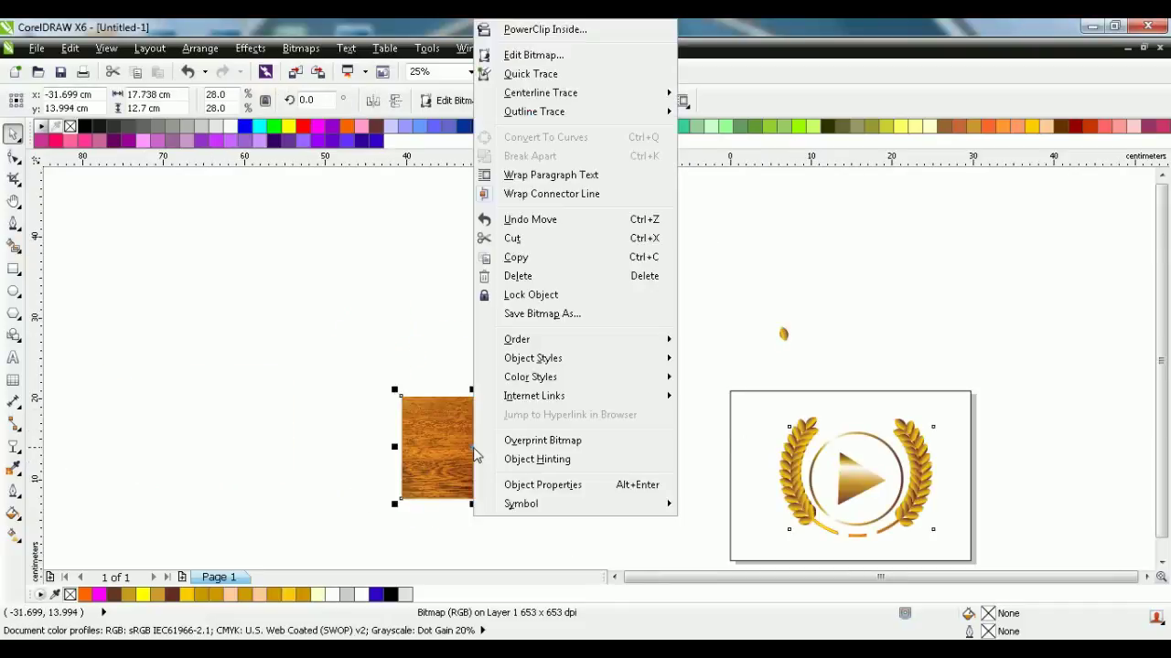
left_click(483, 29)
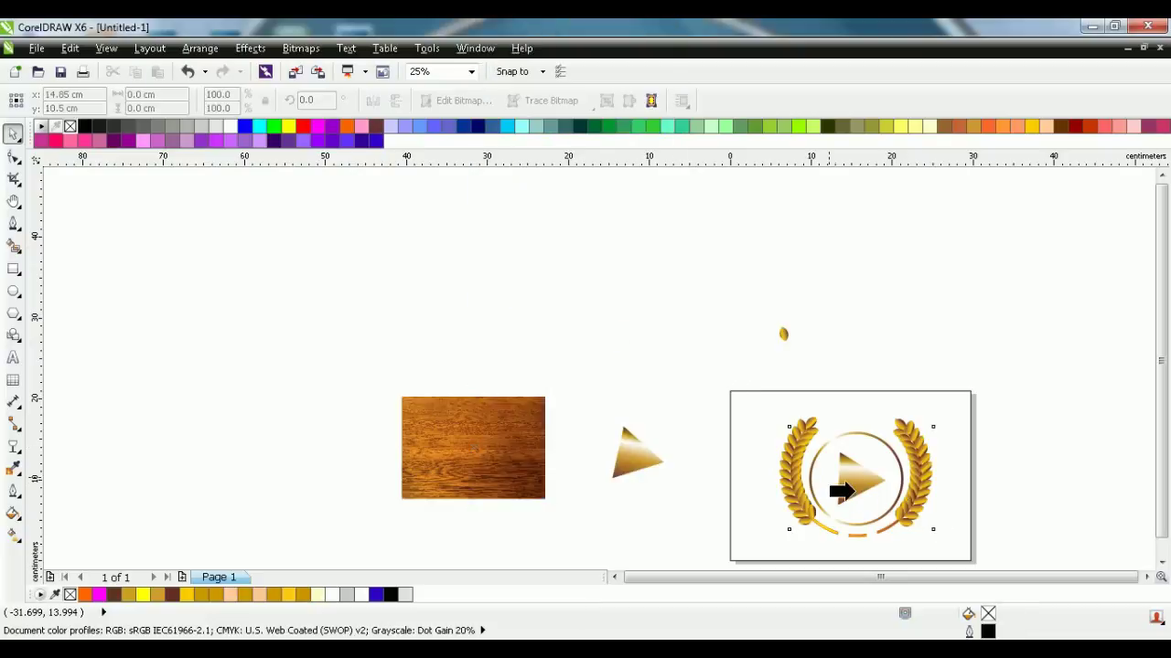
left_click(869, 496)
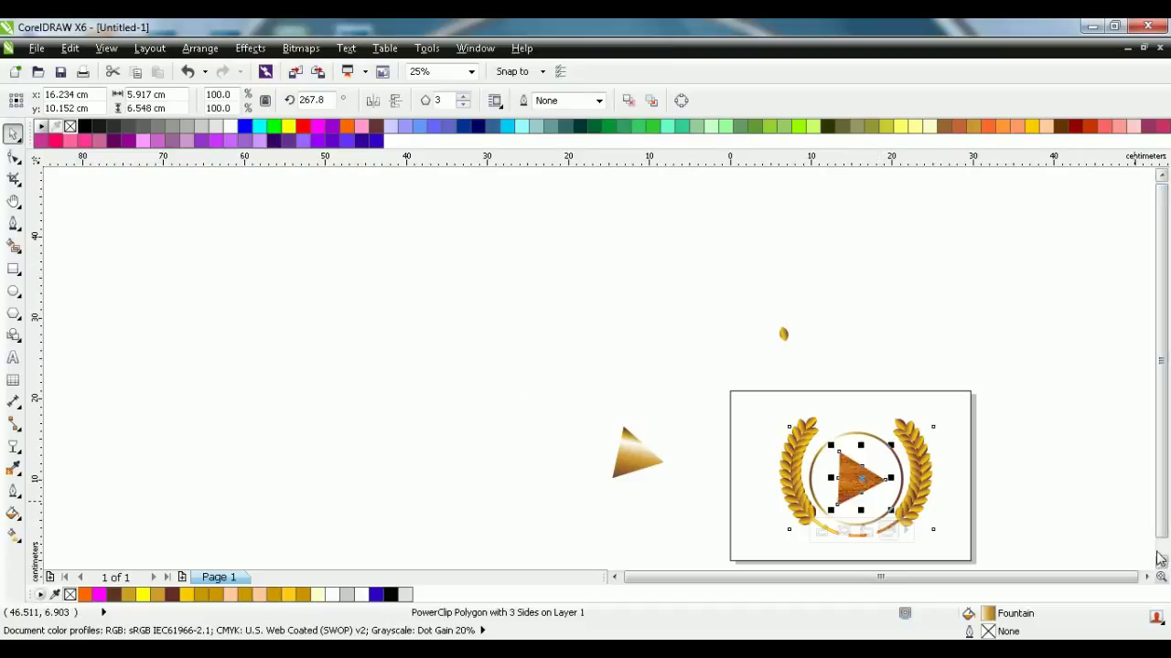
Move the spare gold triangle onto the wood-filled triangle and rotate it to about 269.4 degrees
left_click(1147, 577)
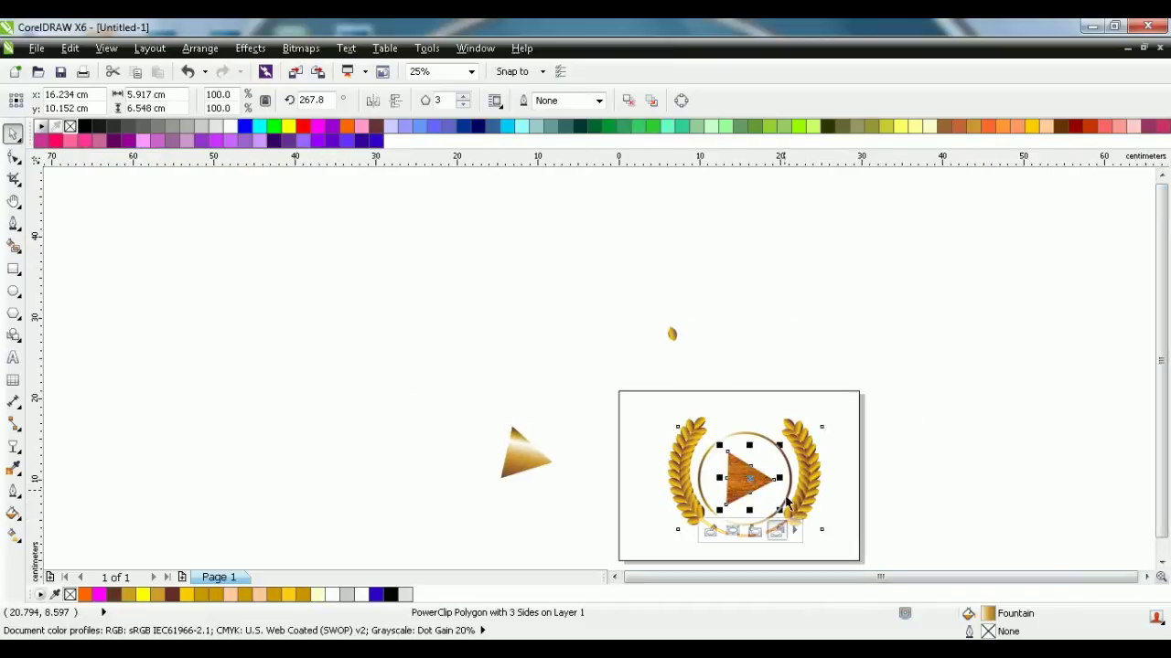
scroll(789, 505, "up", 2)
scroll(759, 502, "down", 1)
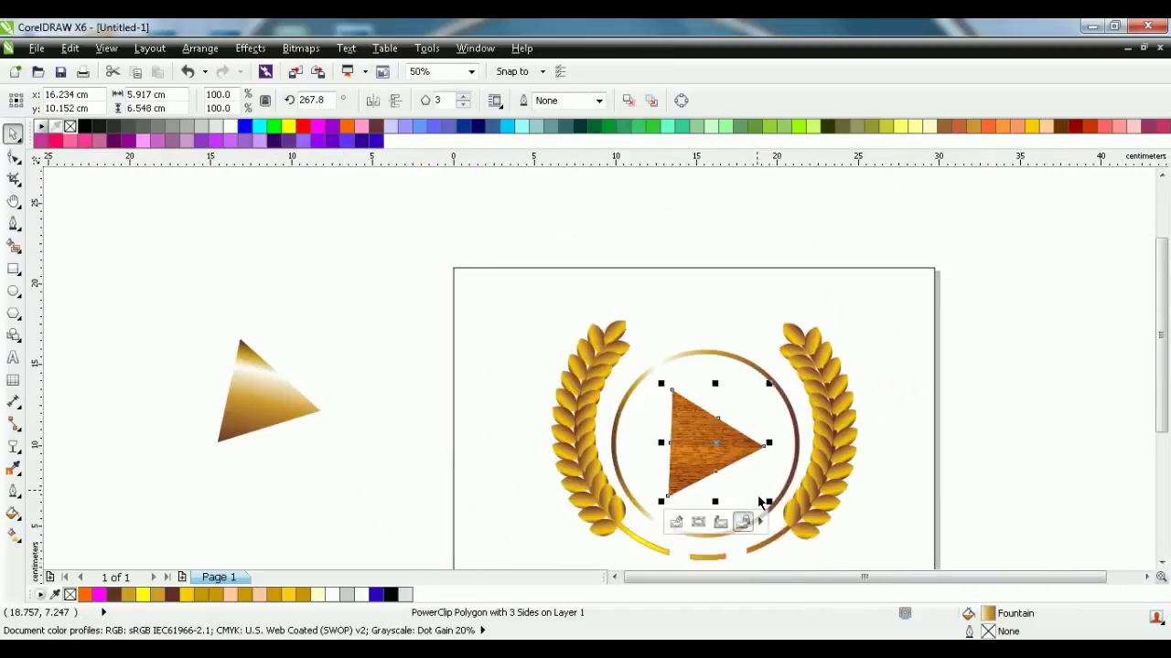
left_click(262, 413)
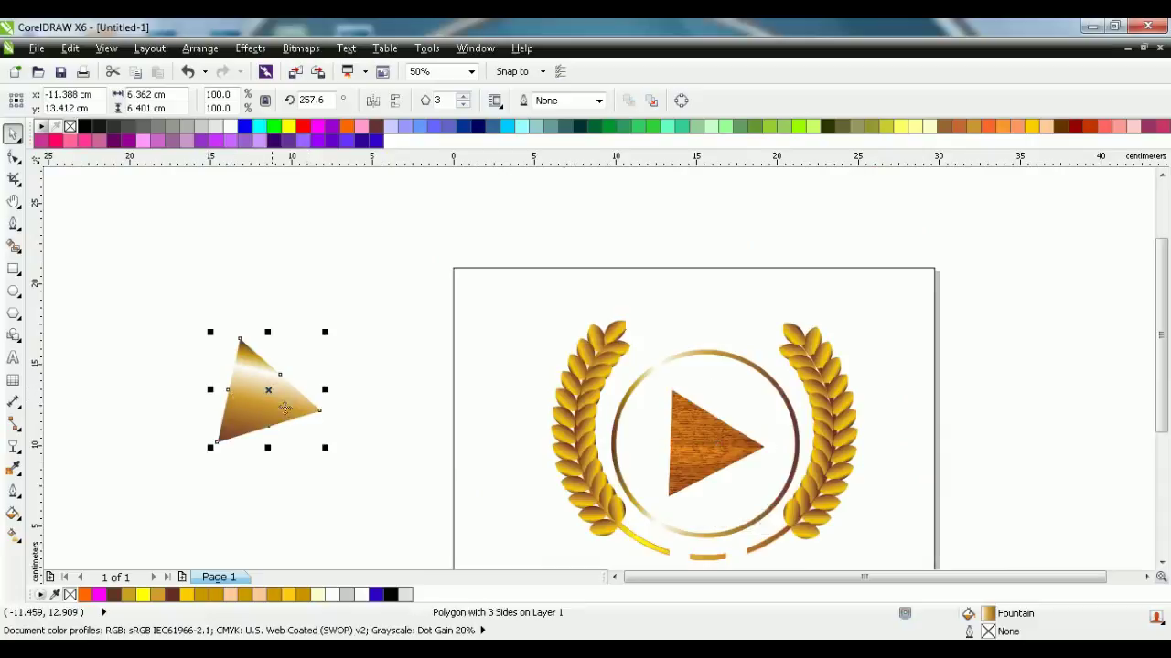
left_click_drag(282, 408, 722, 455)
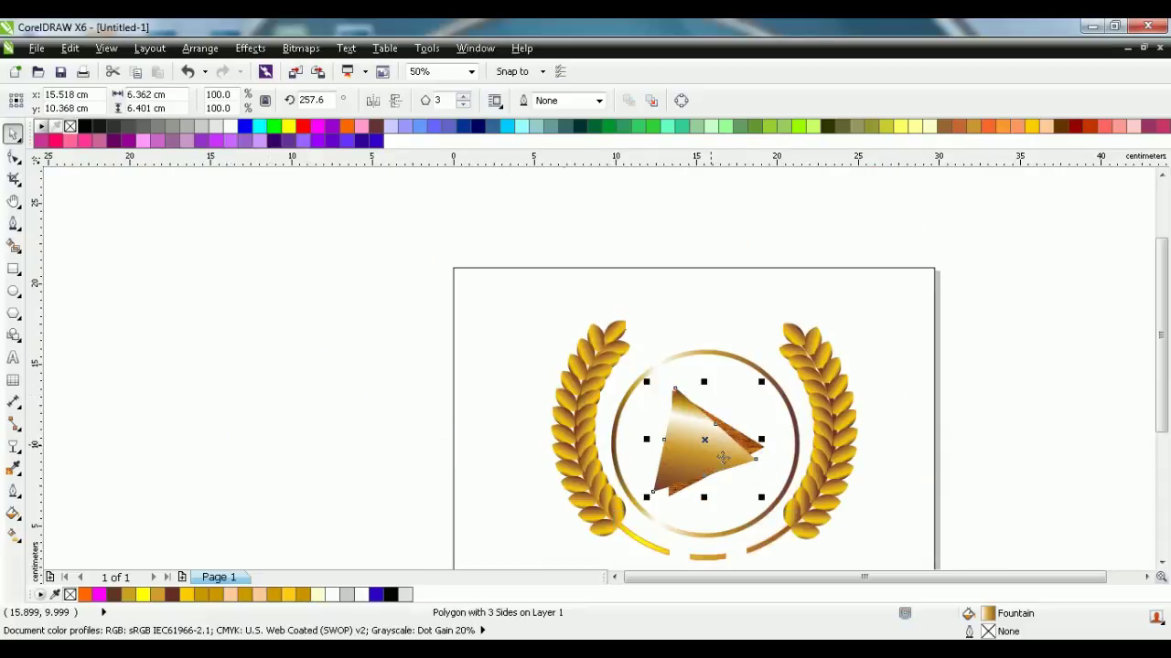
left_click(723, 457)
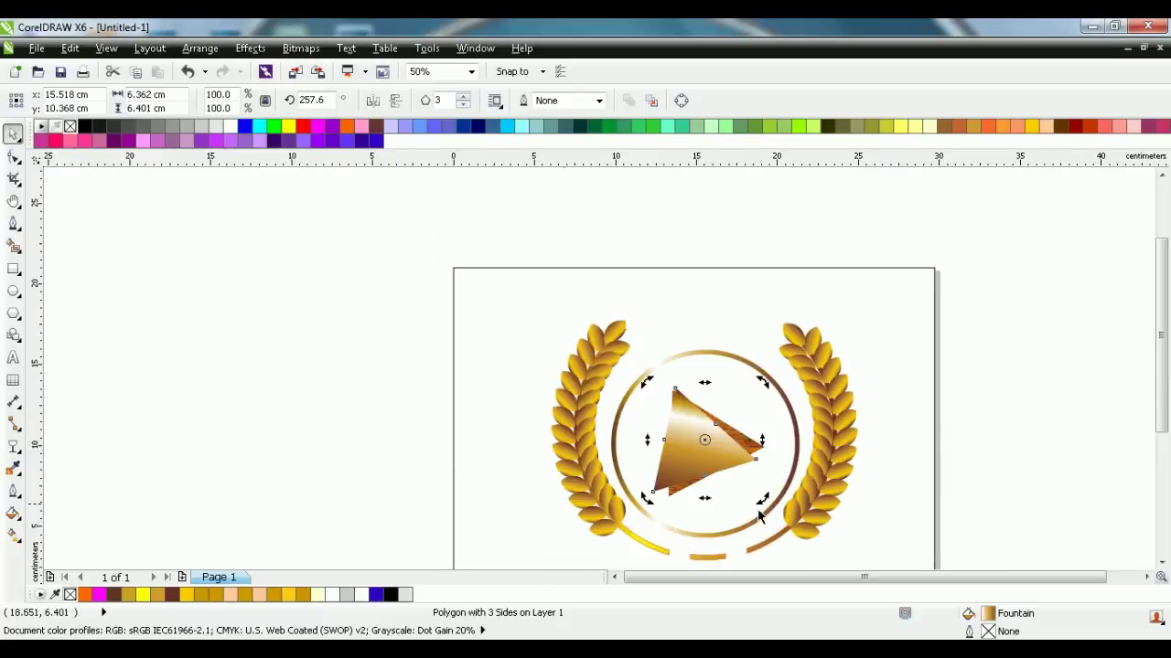
left_click_drag(762, 500, 773, 492)
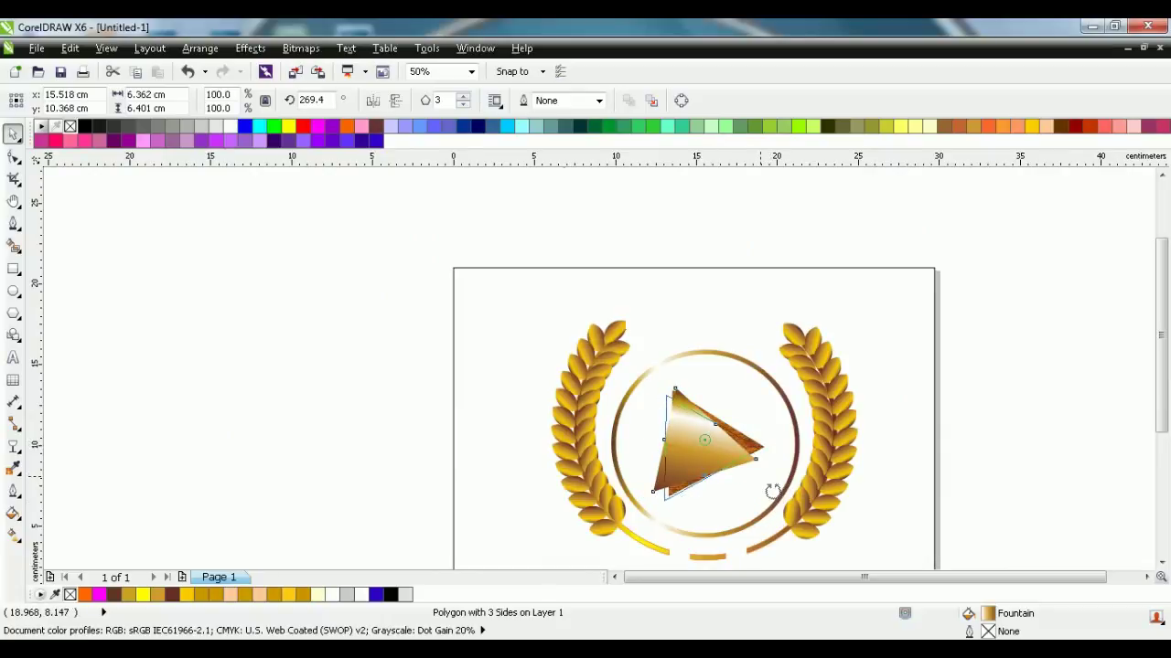
left_click(707, 478)
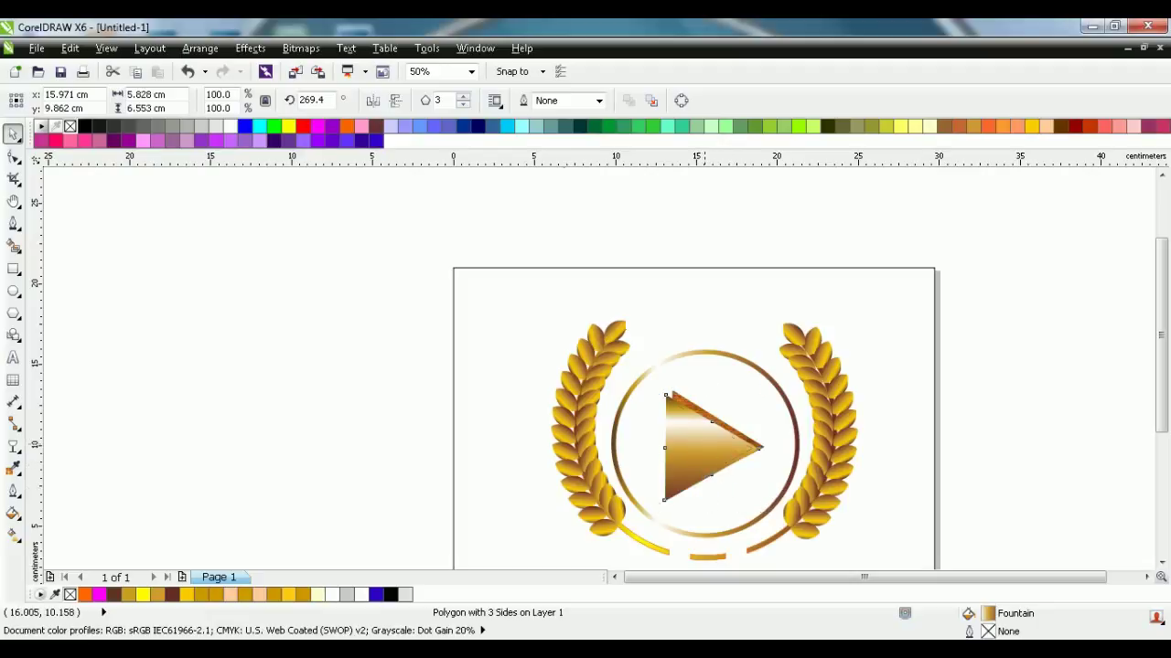
Align the gold triangle over the wood-filled one and adjust its rotation to about 266.5 degrees
left_click_drag(724, 456, 730, 450)
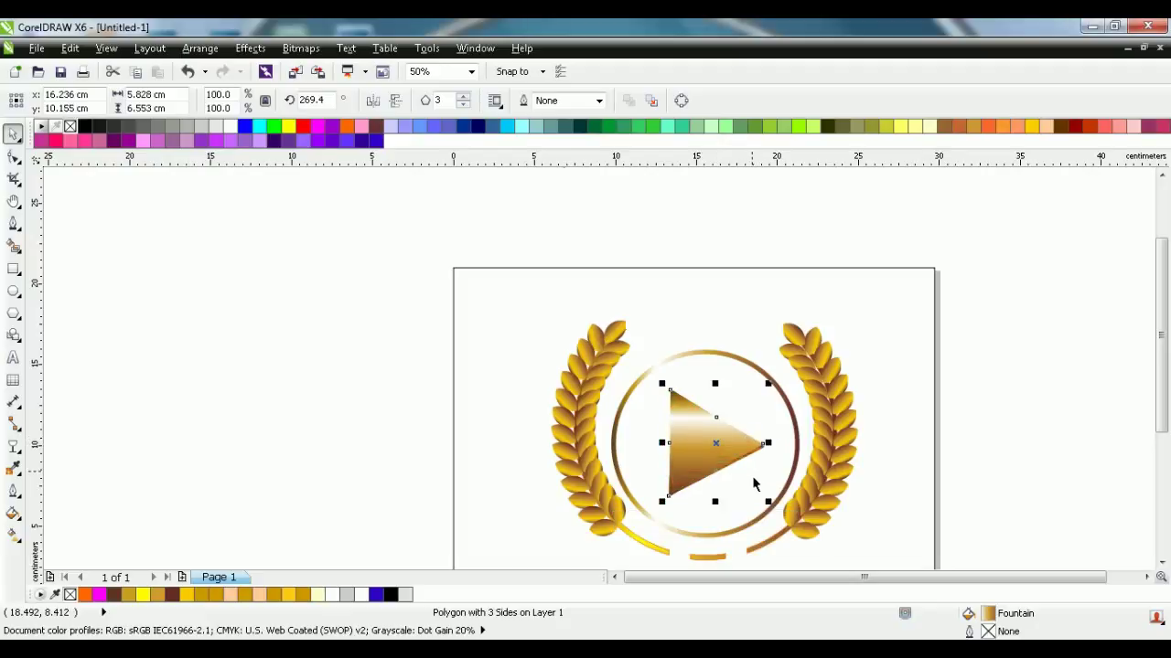
key("Down")
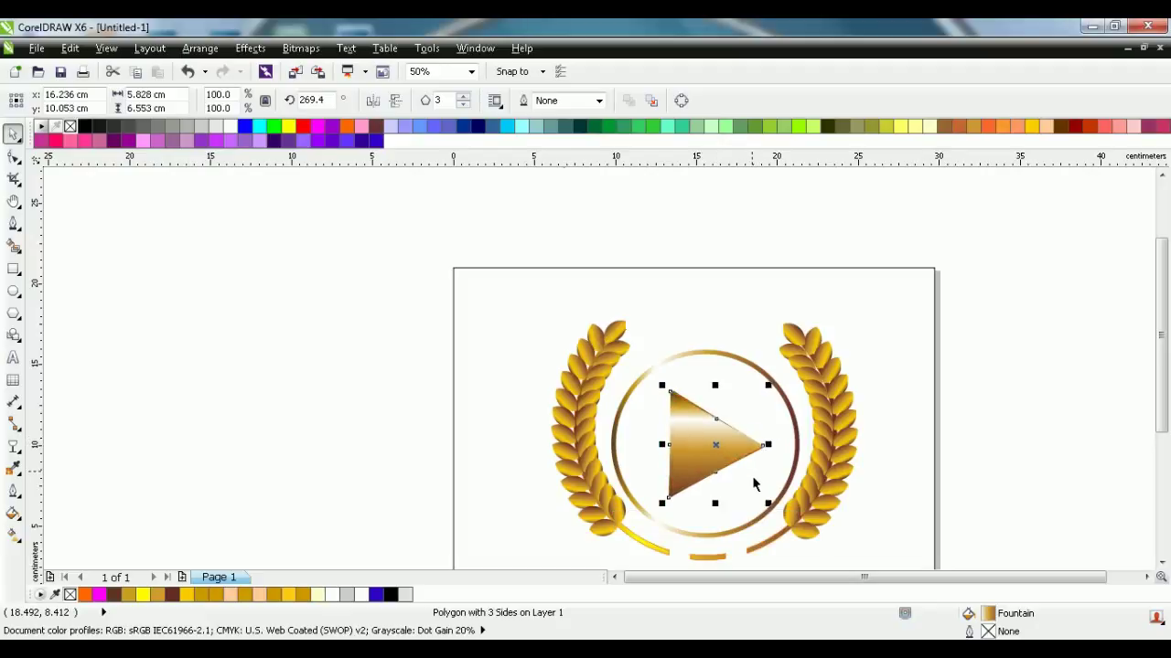
left_click(722, 452)
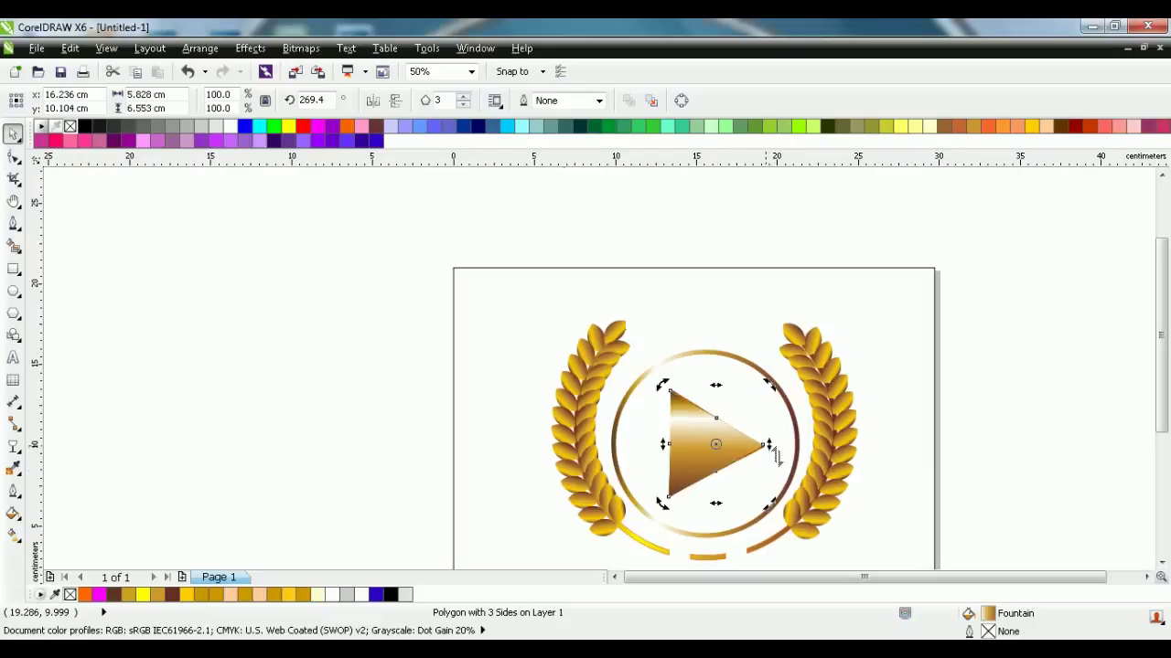
mouse_move(770, 386)
left_mouse_down()
mouse_move(785, 403)
mouse_move(770, 405)
left_mouse_up()
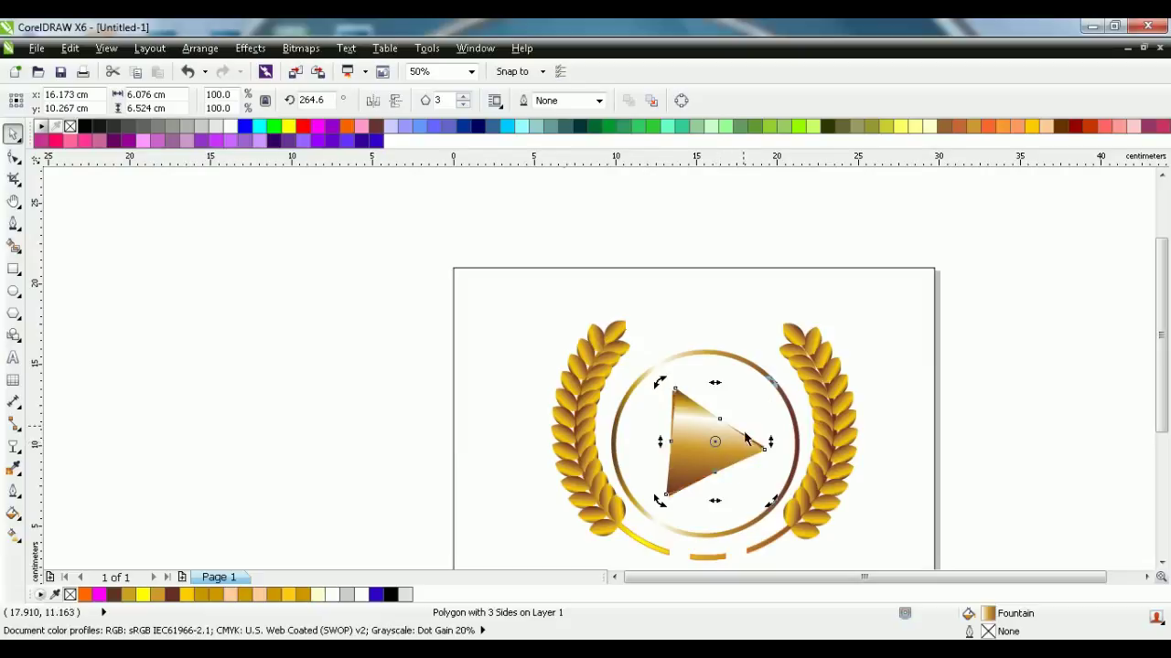
left_click_drag(783, 393, 771, 379)
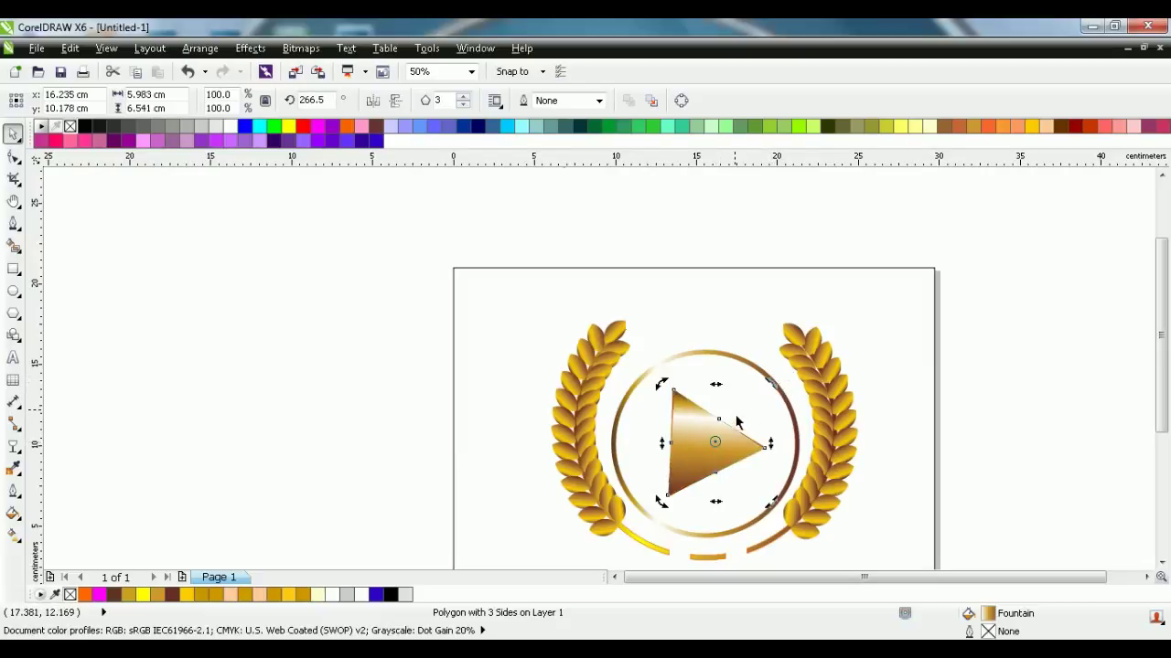
Nudge the gold triangle slightly left and up to about x 16.18, y 10.25 cm, covering the wood-filled triangle
key("Left")
key("Left")
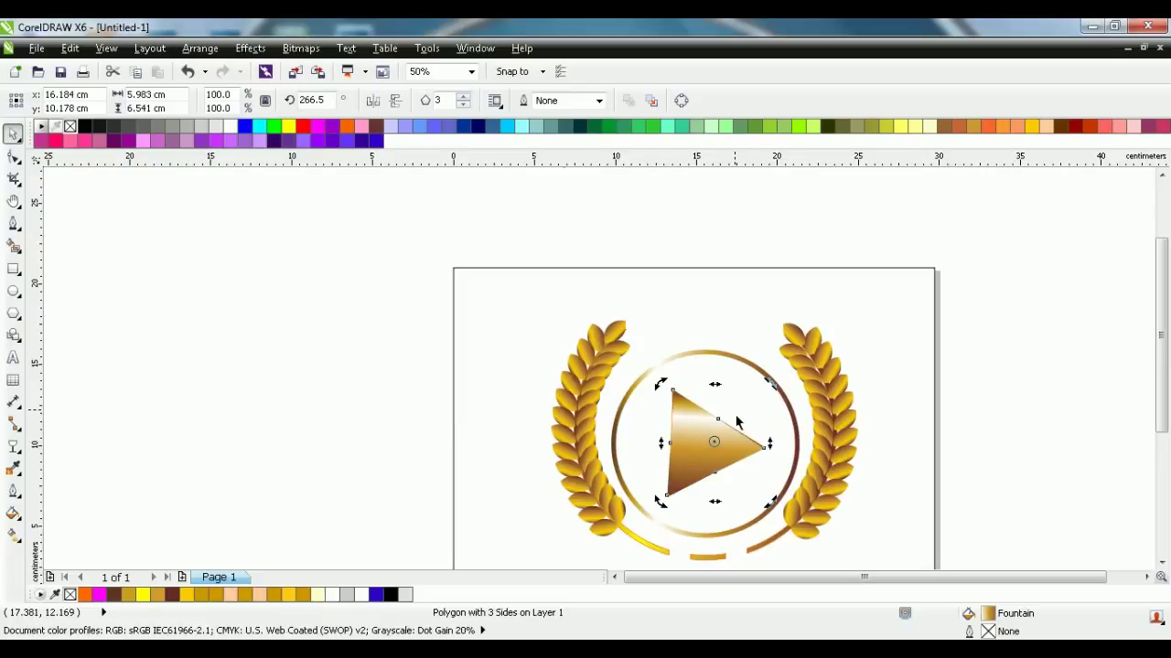
key("Up")
key("Up")
key("Up")
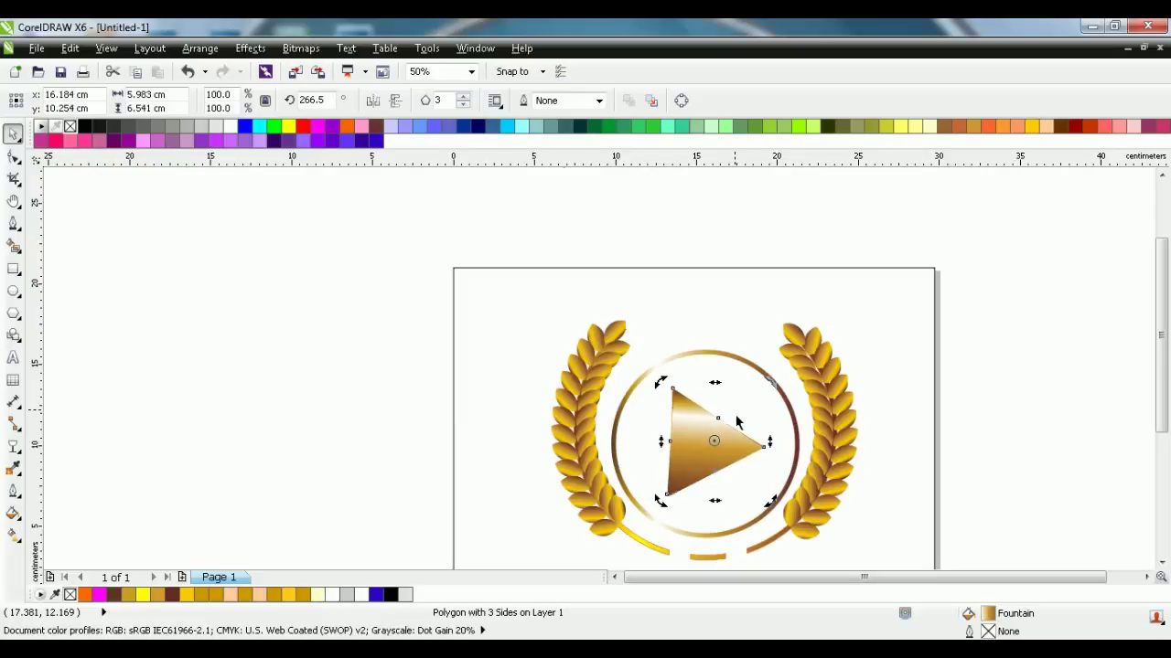
left_click(298, 339)
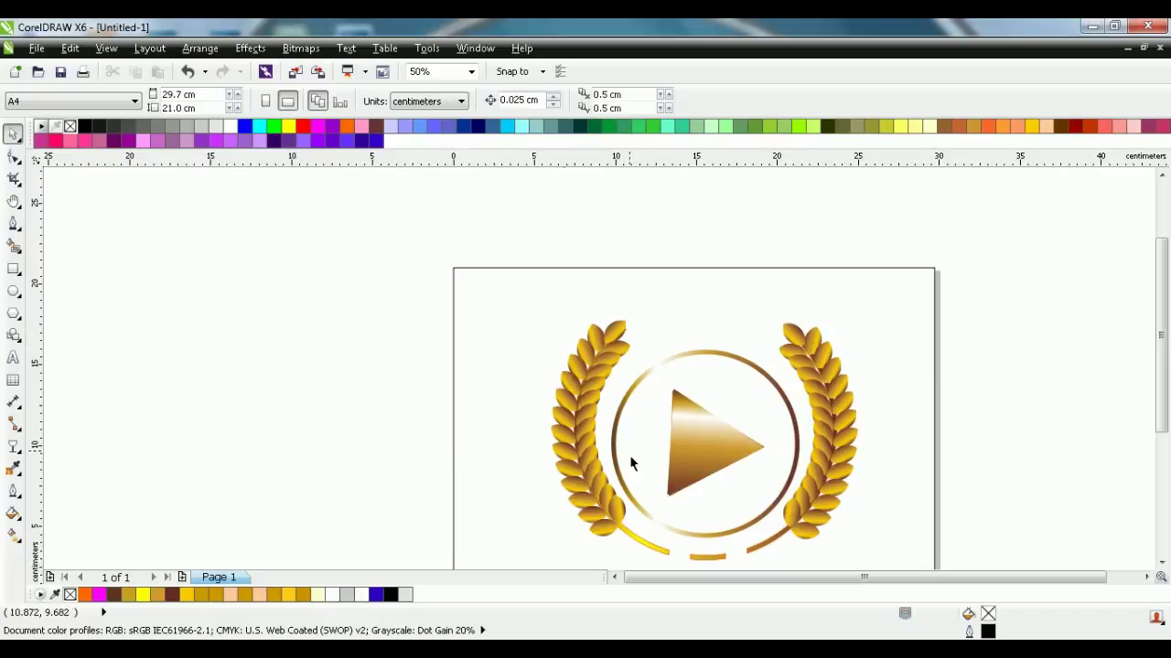
Apply a Uniform transparency to the gold triangle lying over the wood-filled one
left_click(679, 465)
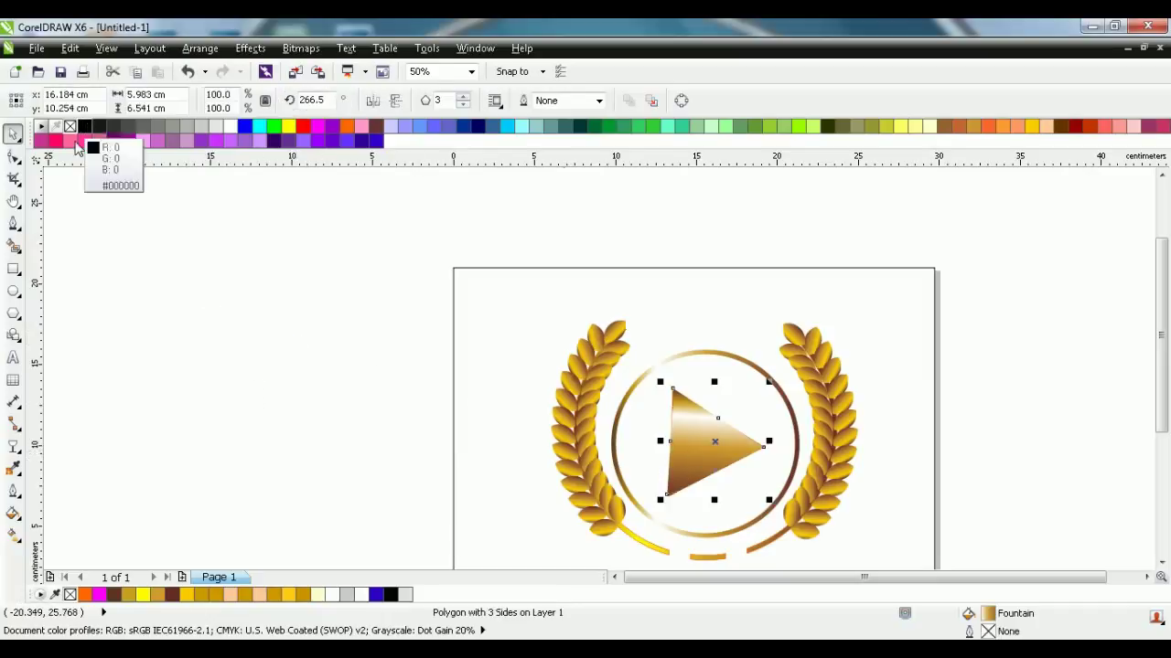
left_click(11, 455)
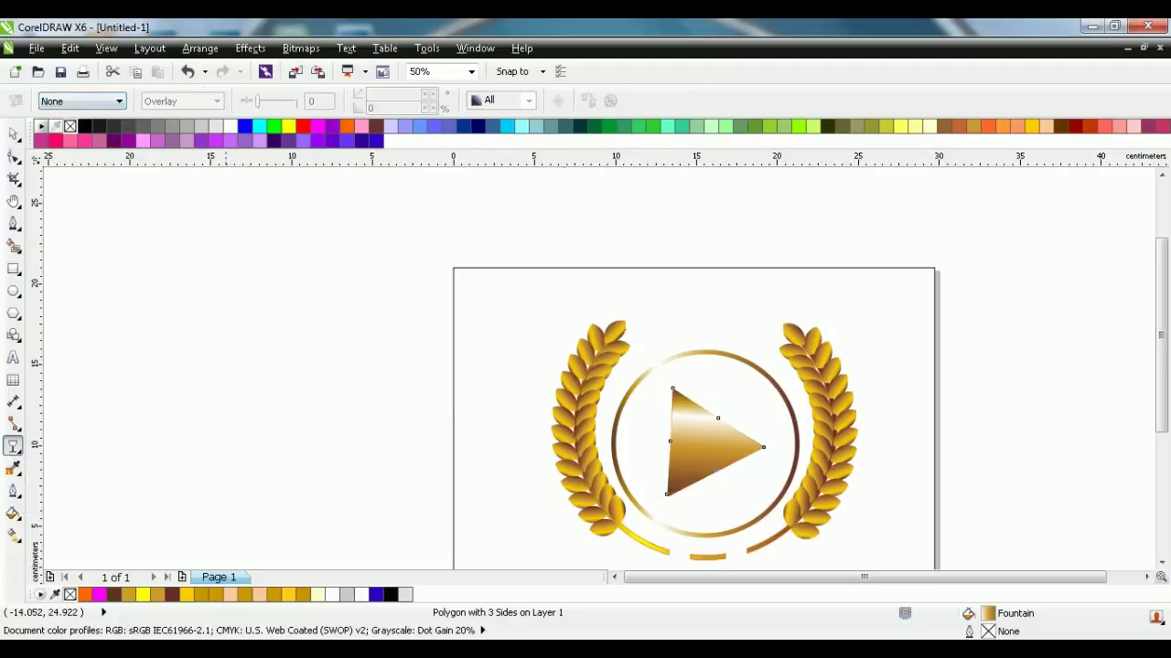
left_click(58, 103)
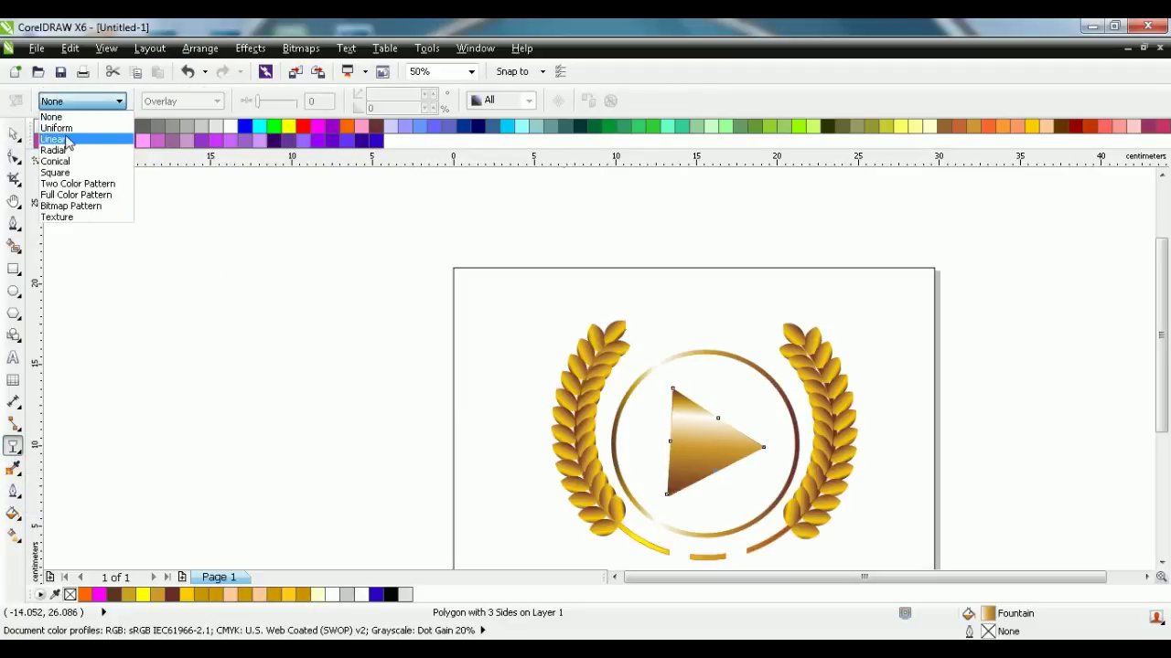
left_click(67, 131)
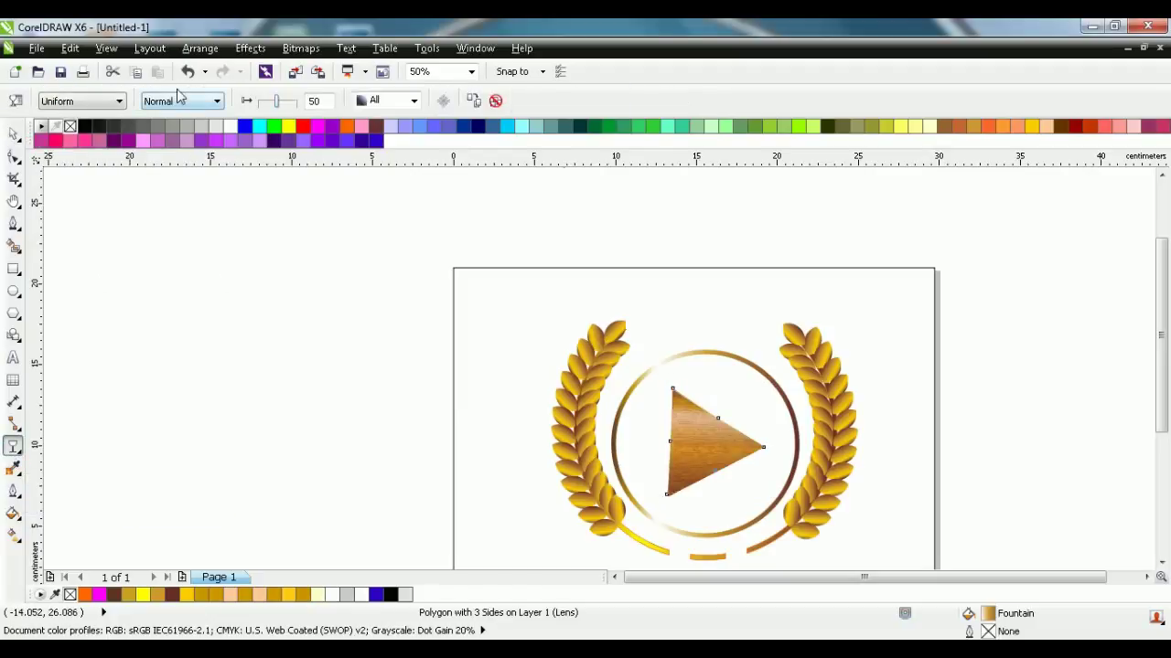
Set the gold triangle's transparency operation to Screen and its starting transparency to 0, and leave it deselected
left_click(178, 95)
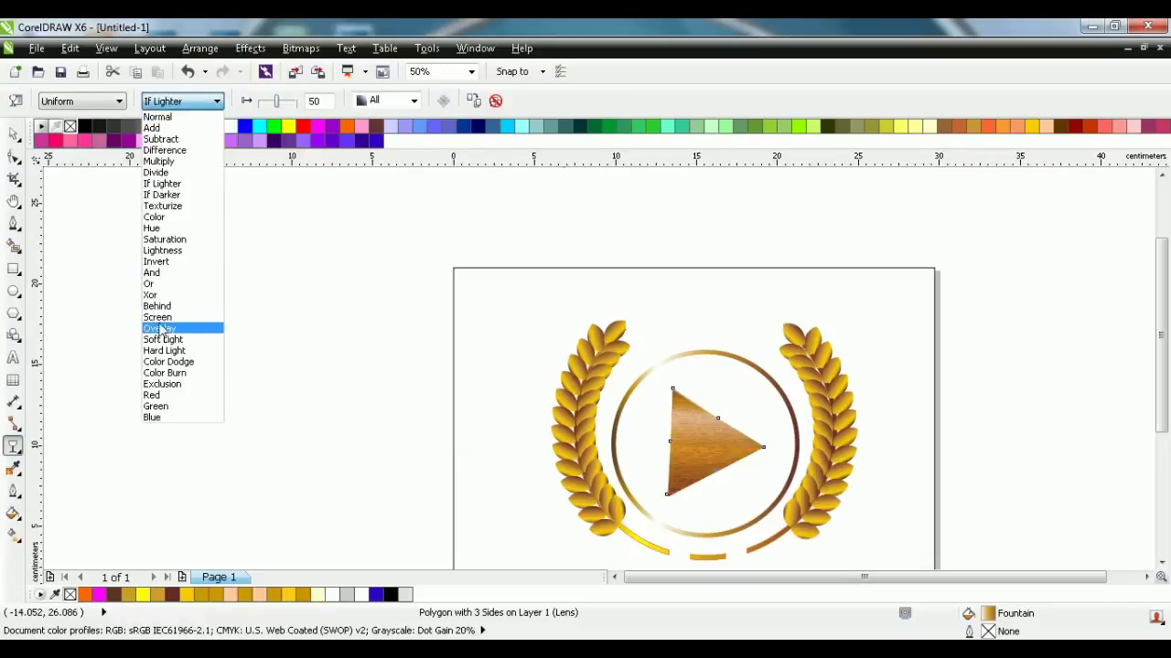
left_click(159, 317)
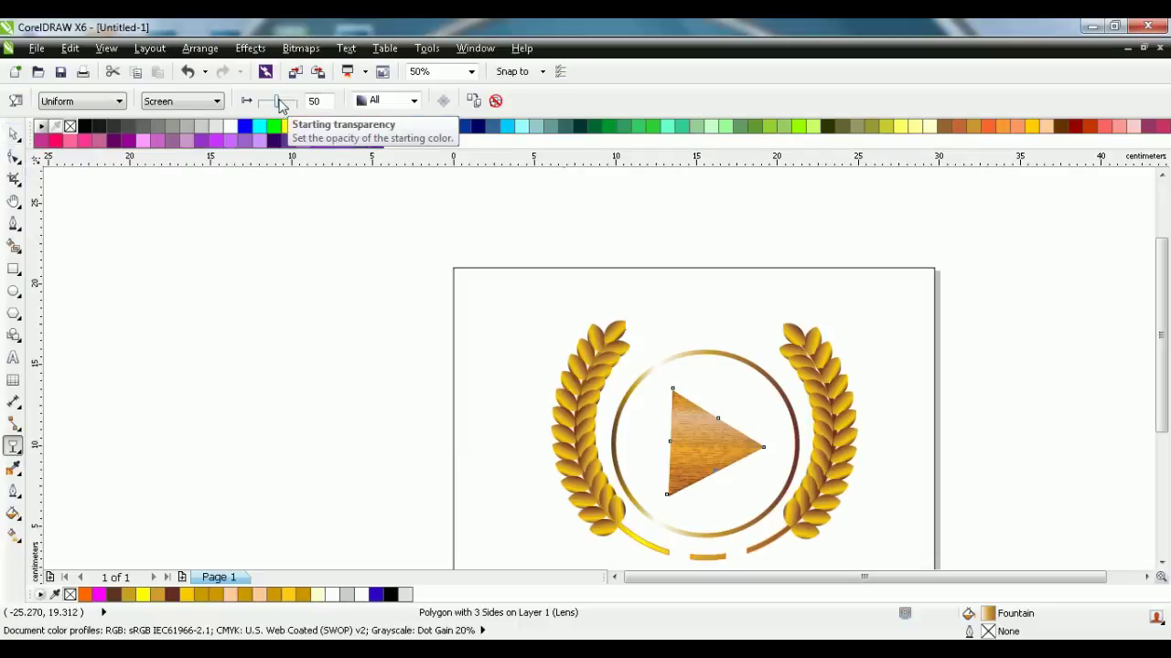
left_click_drag(276, 102, 256, 102)
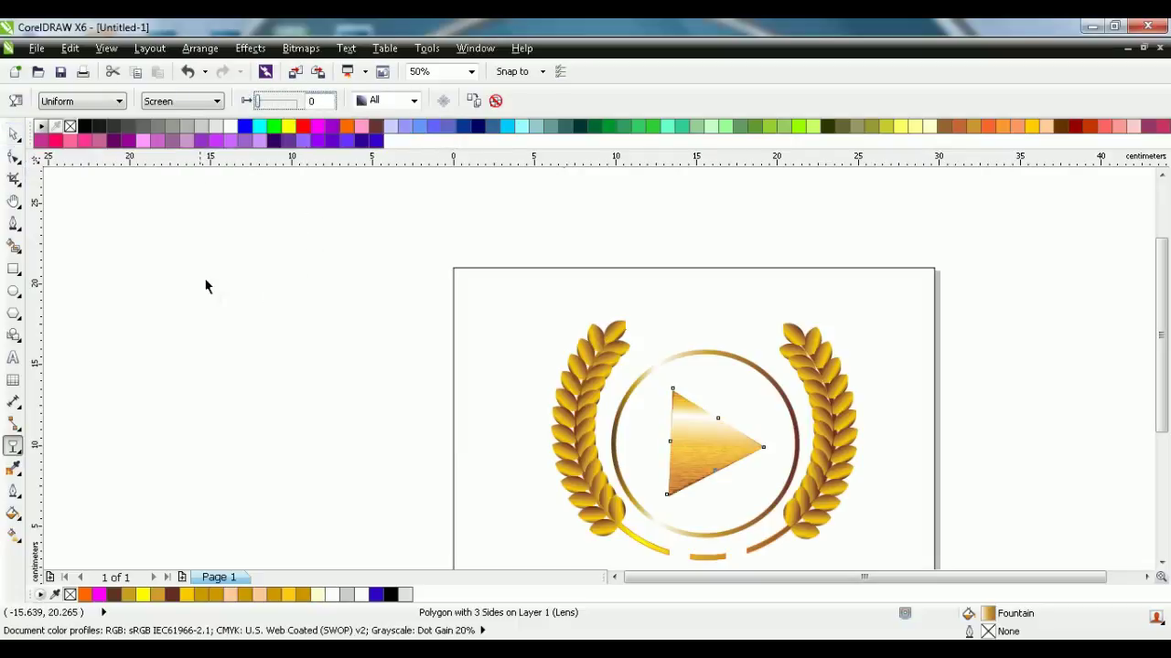
left_click(13, 134)
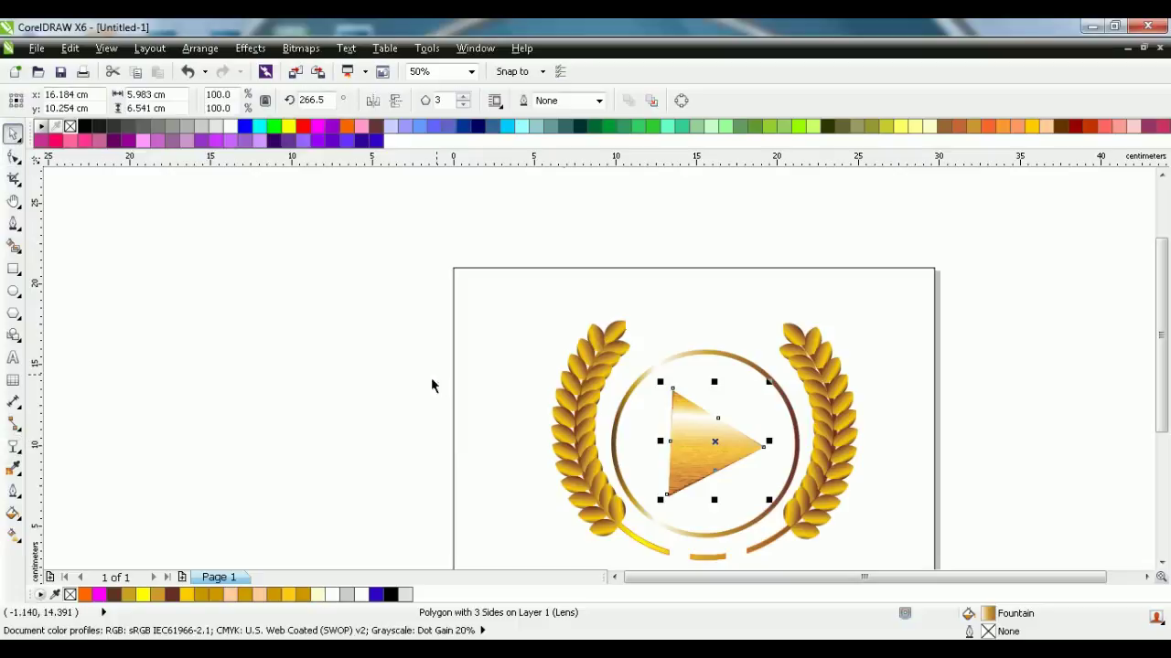
left_click(402, 377)
scroll(403, 377, "down", 1)
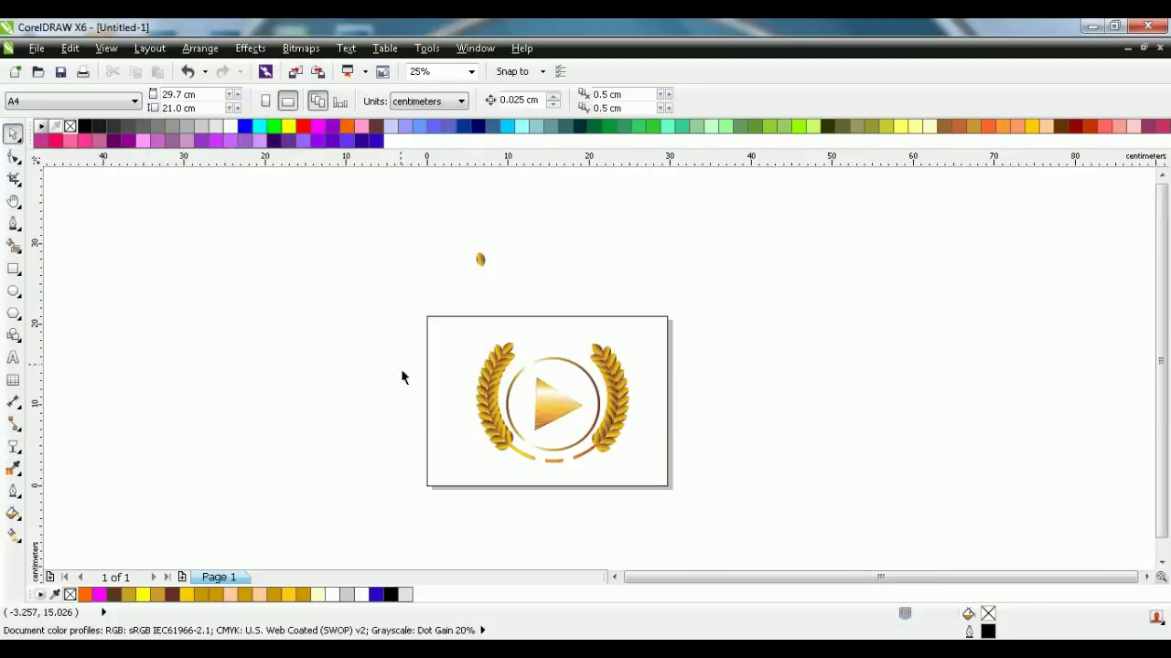